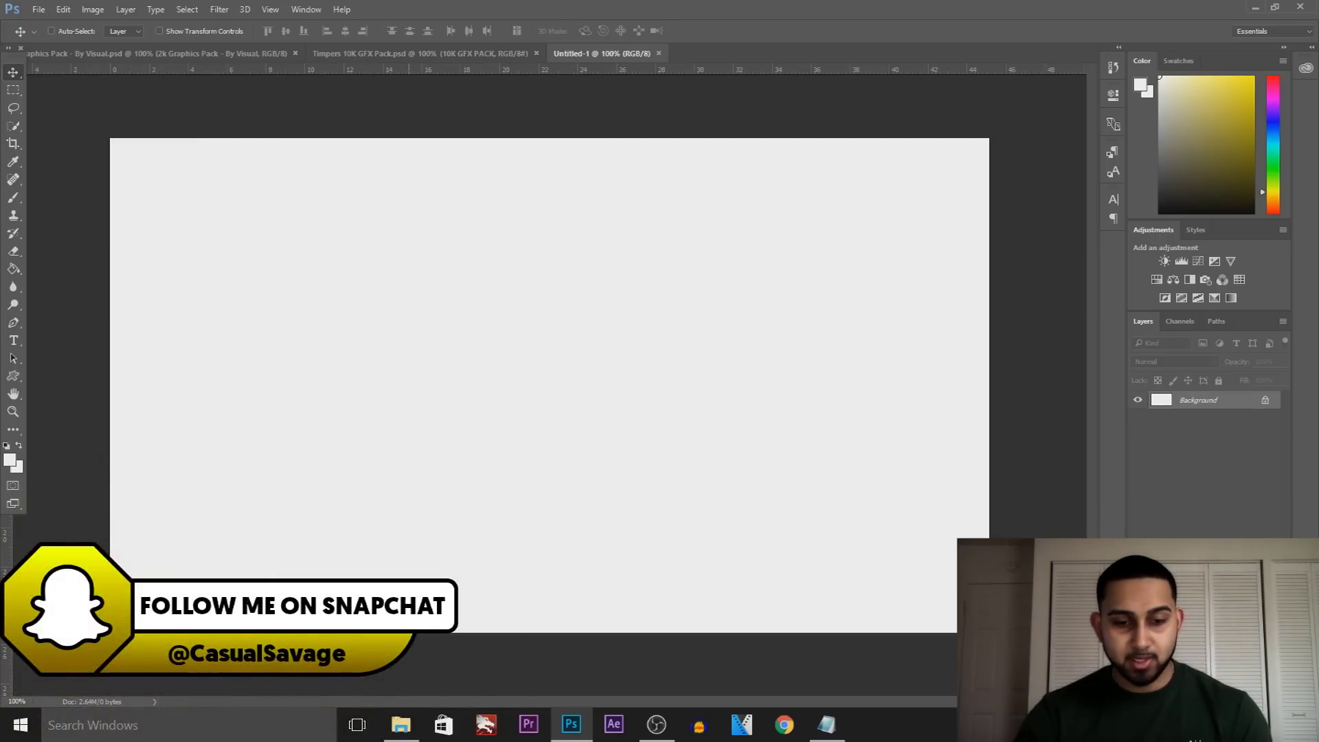
- Place the watercolor-grunge-000007-steel-blue texture from the Textures_Stocks folder into the Untitled-1 document and scale it to fill the canvas
{"action": "left_click", "coordinate": [401, 725]}
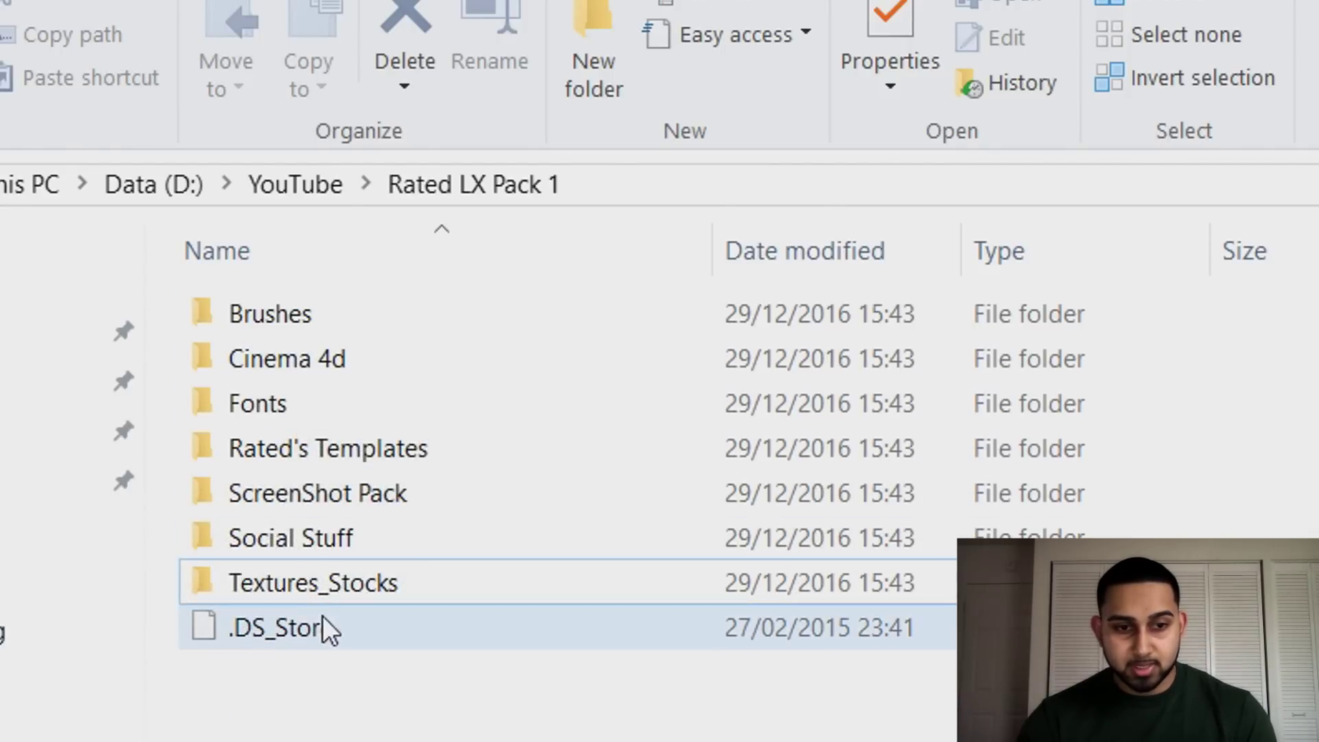
{"action": "double_click", "coordinate": [291, 583]}
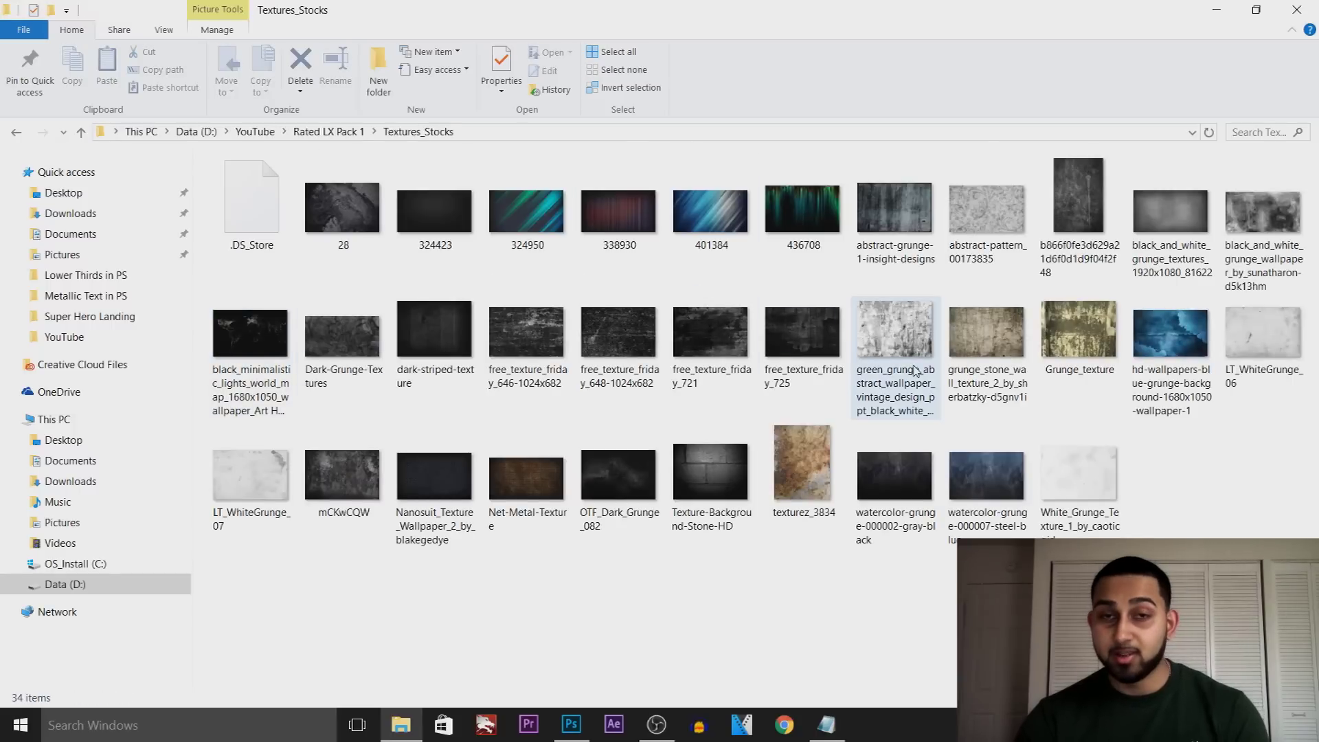
{"action": "left_click", "coordinate": [963, 512]}
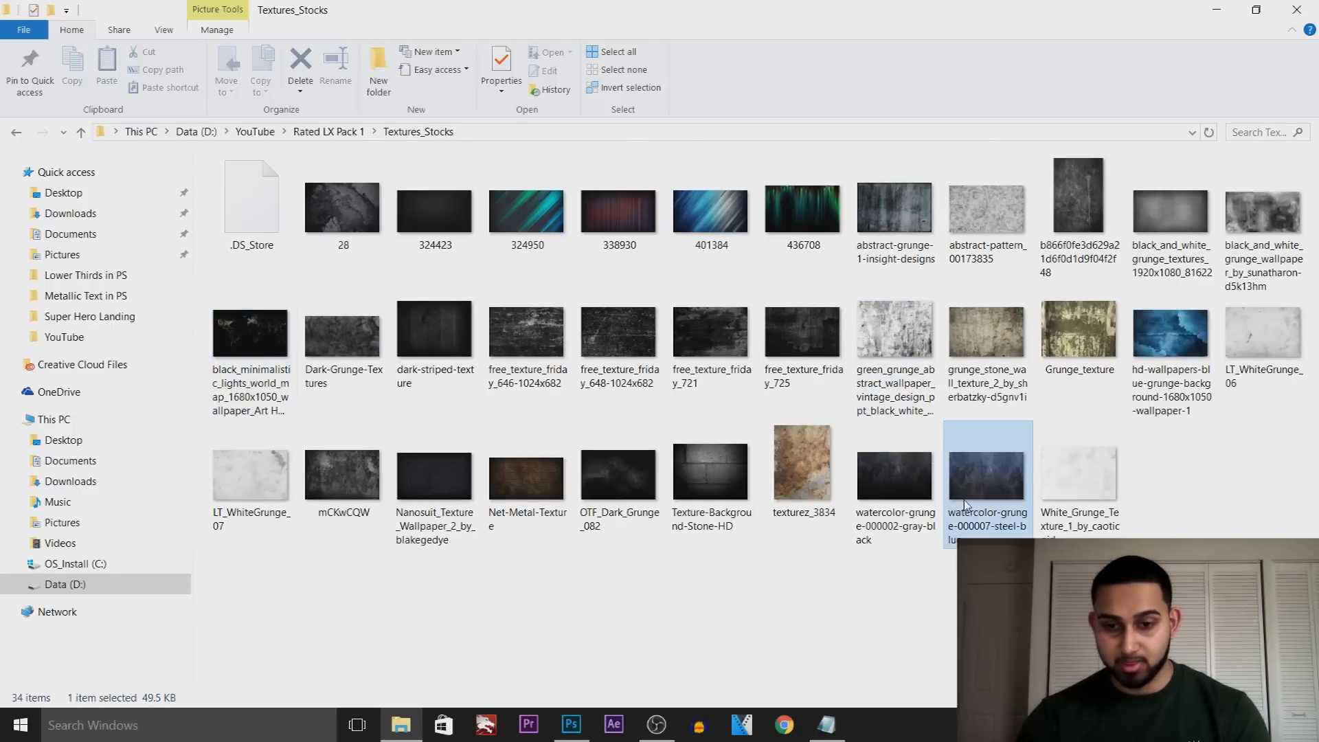
{"action": "left_click_drag", "start_coordinate": [980, 528], "coordinate": [546, 481]}
{"action": "left_click_drag", "start_coordinate": [663, 463], "coordinate": [574, 442]}
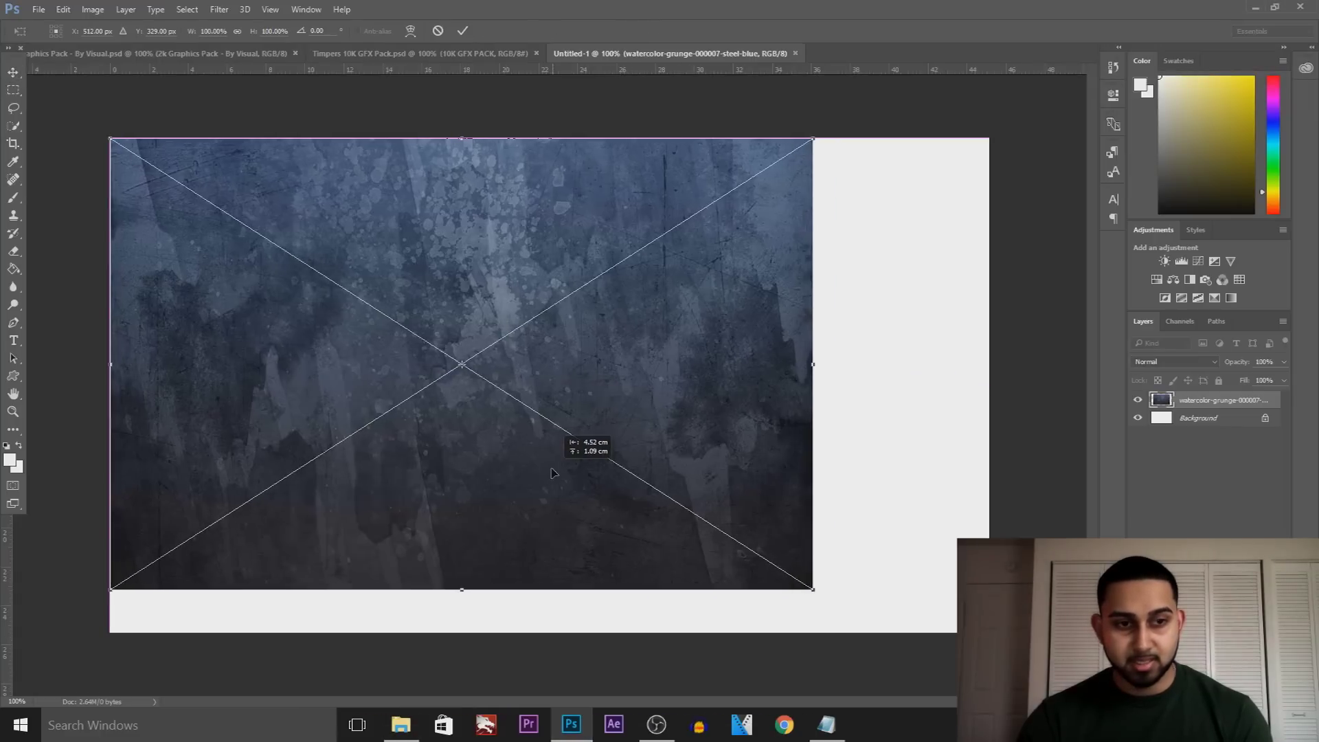
{"action": "left_click_drag", "start_coordinate": [814, 589], "coordinate": [990, 632]}
{"action": "key", "text": "Return"}
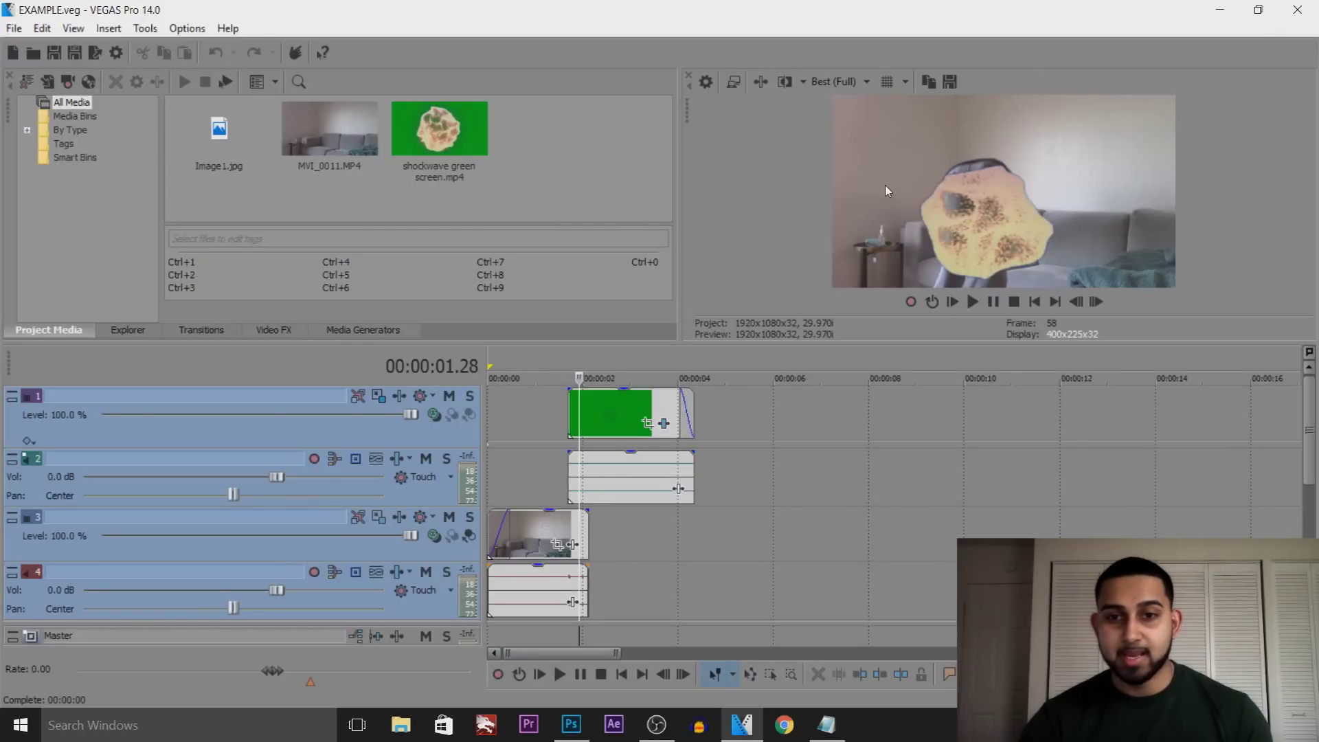
- Save the current VEGAS Pro preview frame as a snapshot, and place Image1 from the desktop over the texture in the Photoshop document
{"action": "left_click", "coordinate": [951, 82]}
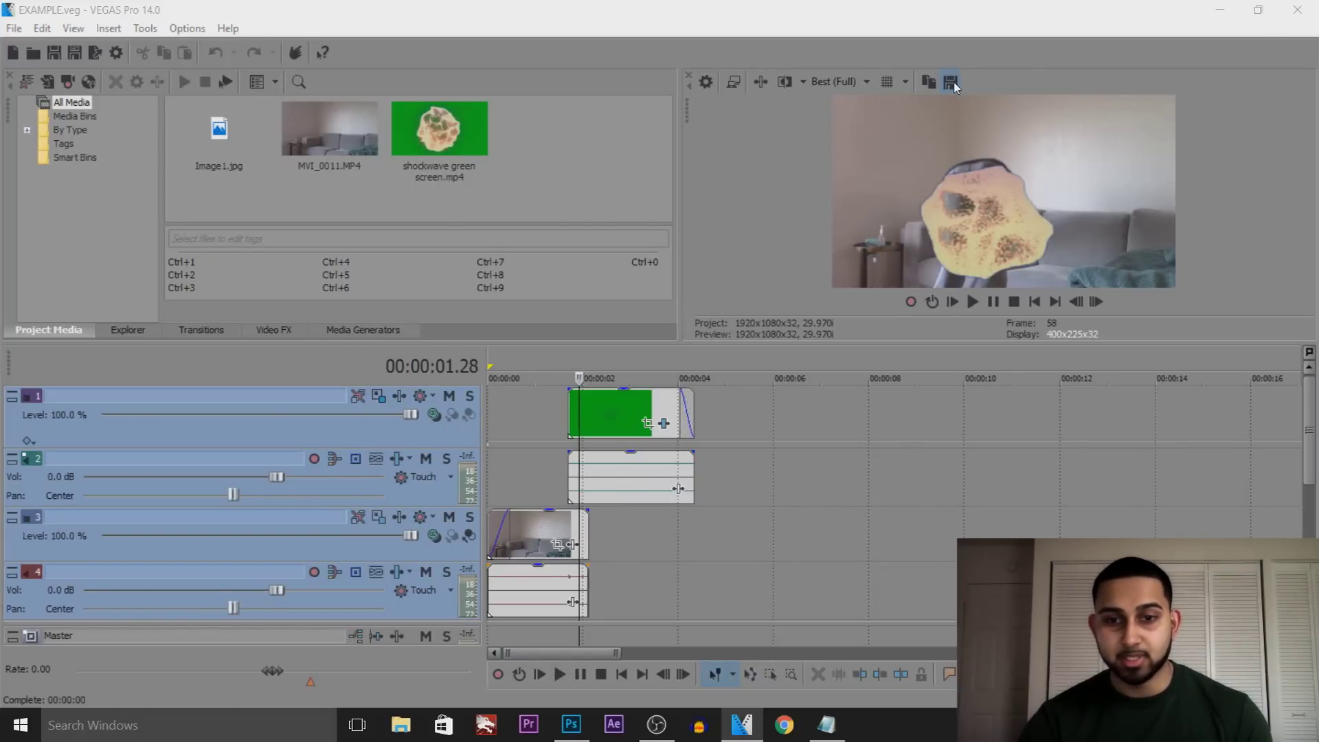
{"action": "left_click", "coordinate": [861, 471]}
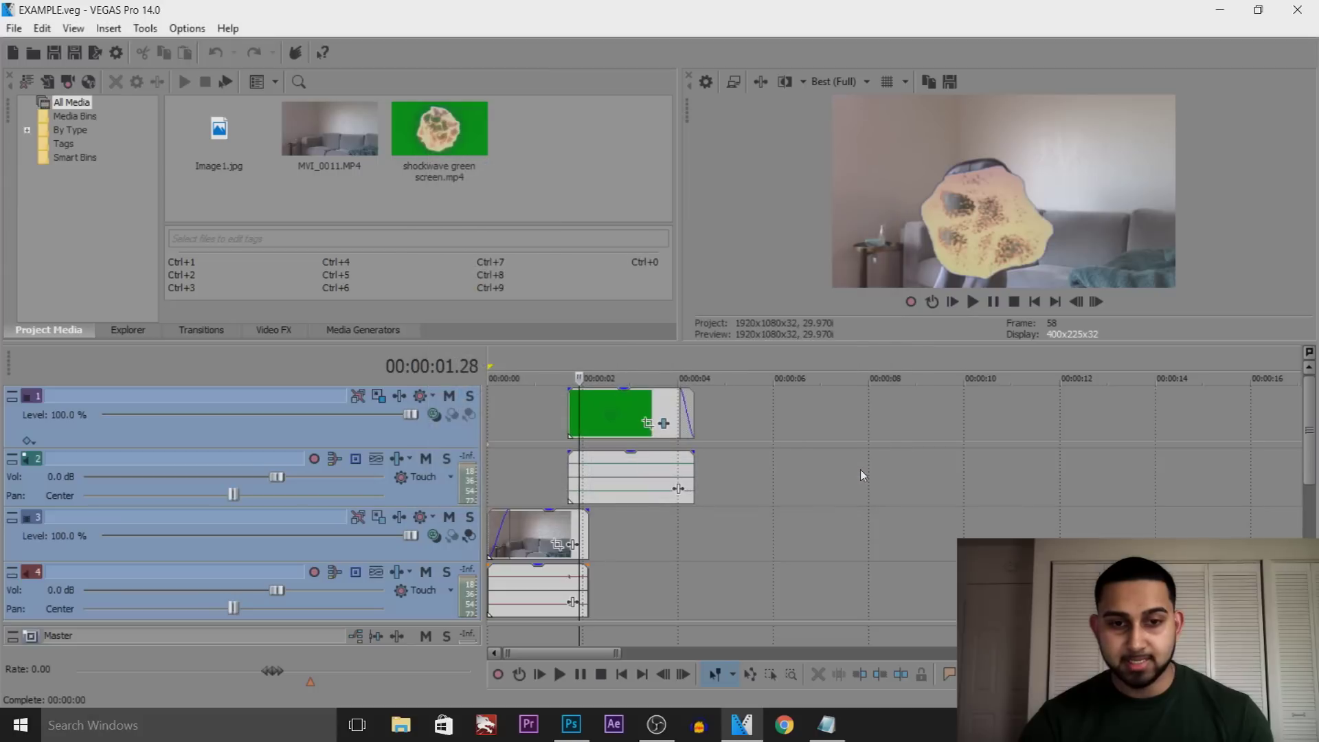
{"action": "key", "text": "super+d"}
{"action": "left_click_drag", "start_coordinate": [34, 40], "coordinate": [560, 339]}
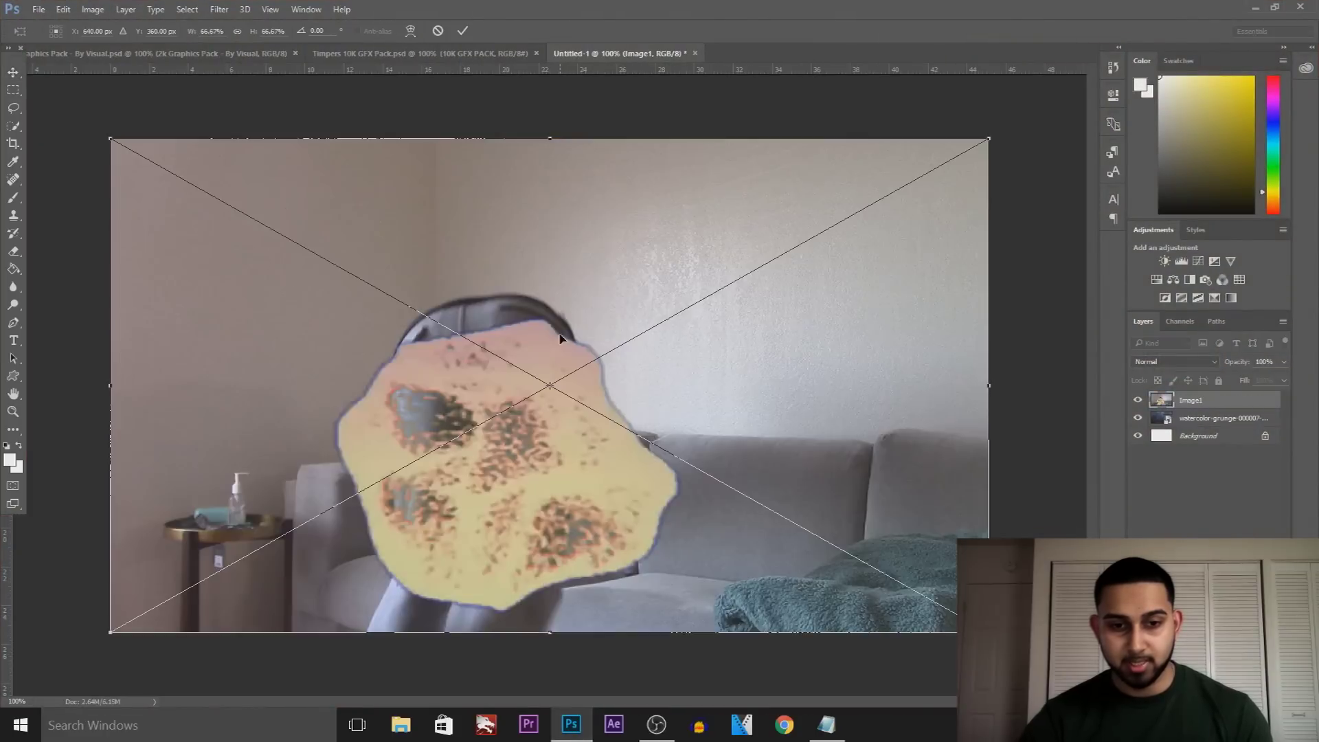
{"action": "key", "text": "Return"}
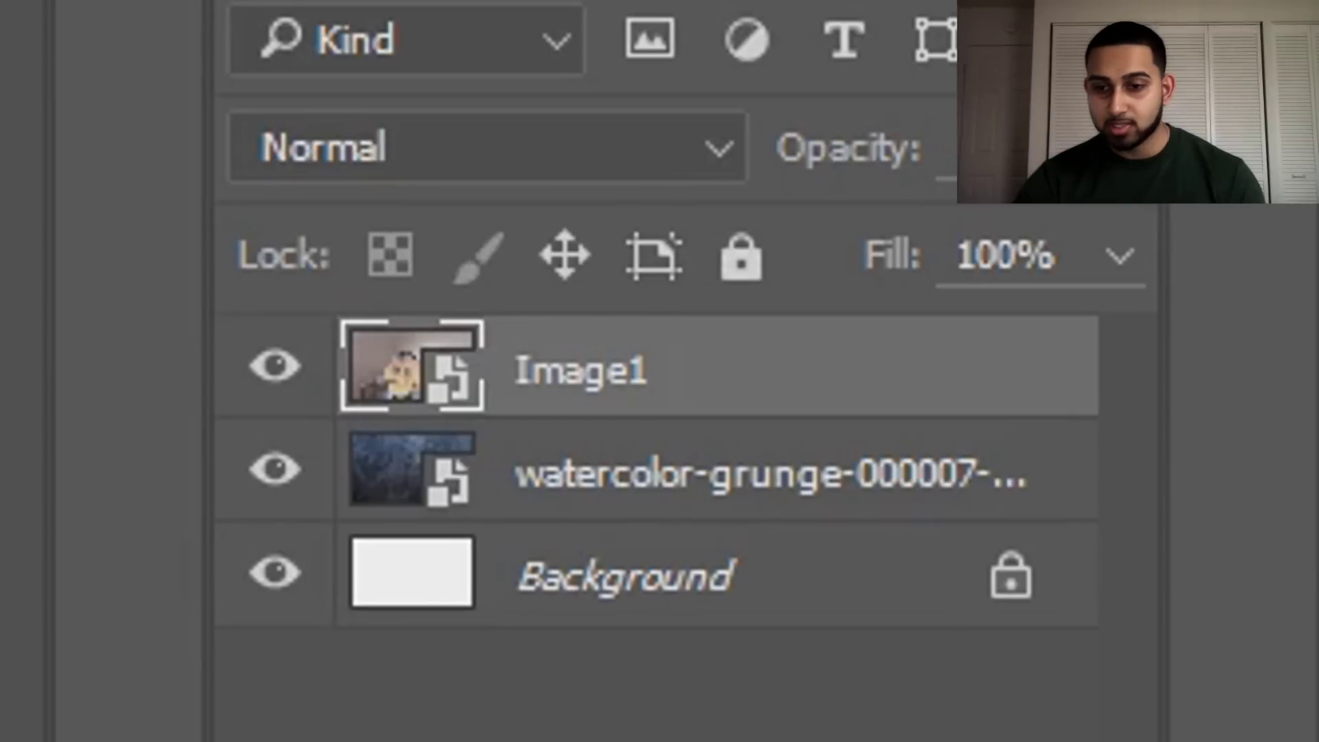
- Set the Image1 layer's blend mode to Soft Light and keep that layer selected
{"action": "left_click", "coordinate": [1126, 147]}
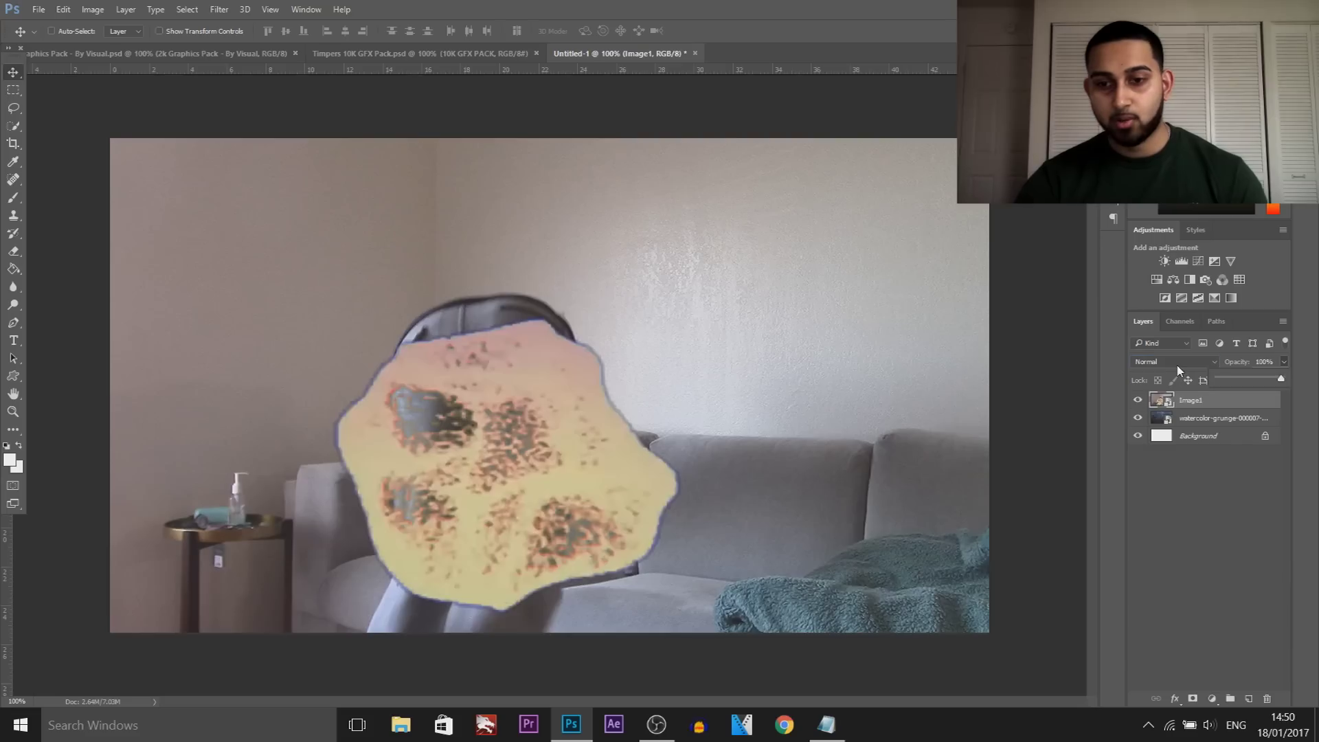
{"action": "left_click", "coordinate": [510, 162]}
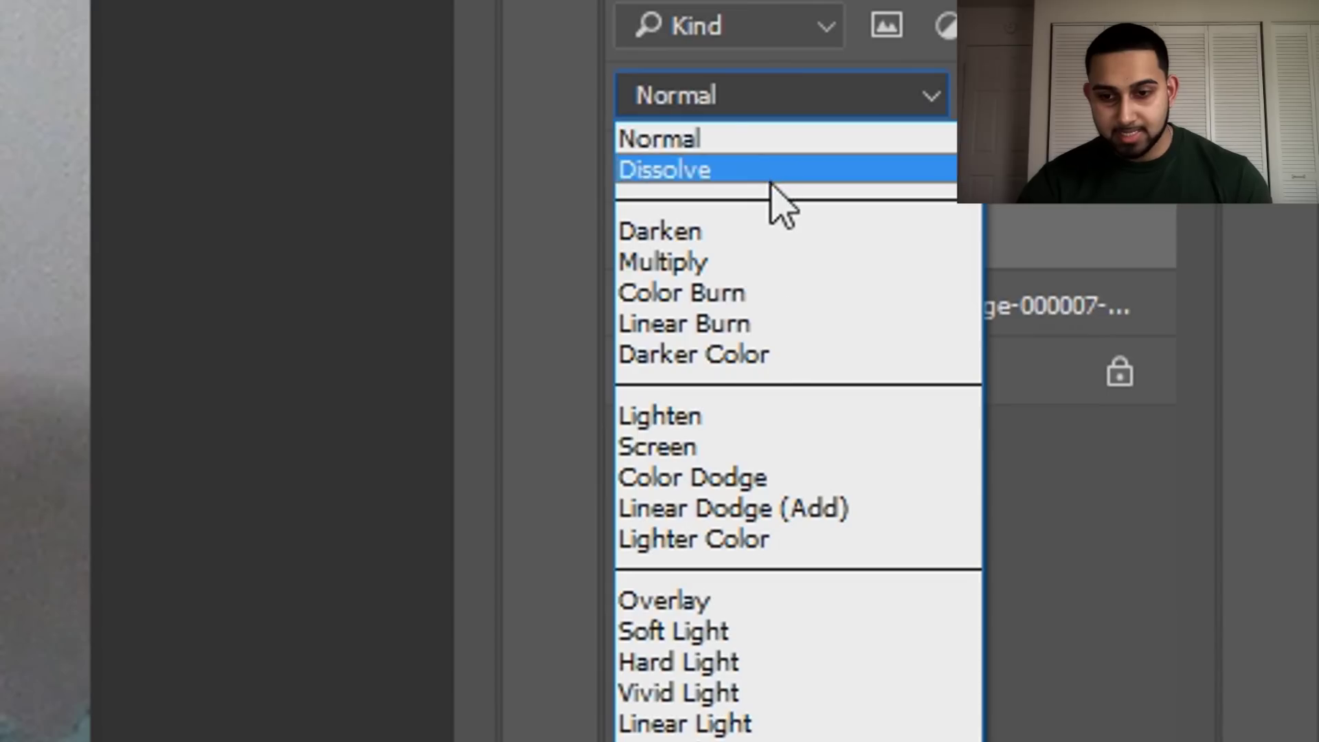
{"action": "left_click", "coordinate": [1168, 505]}
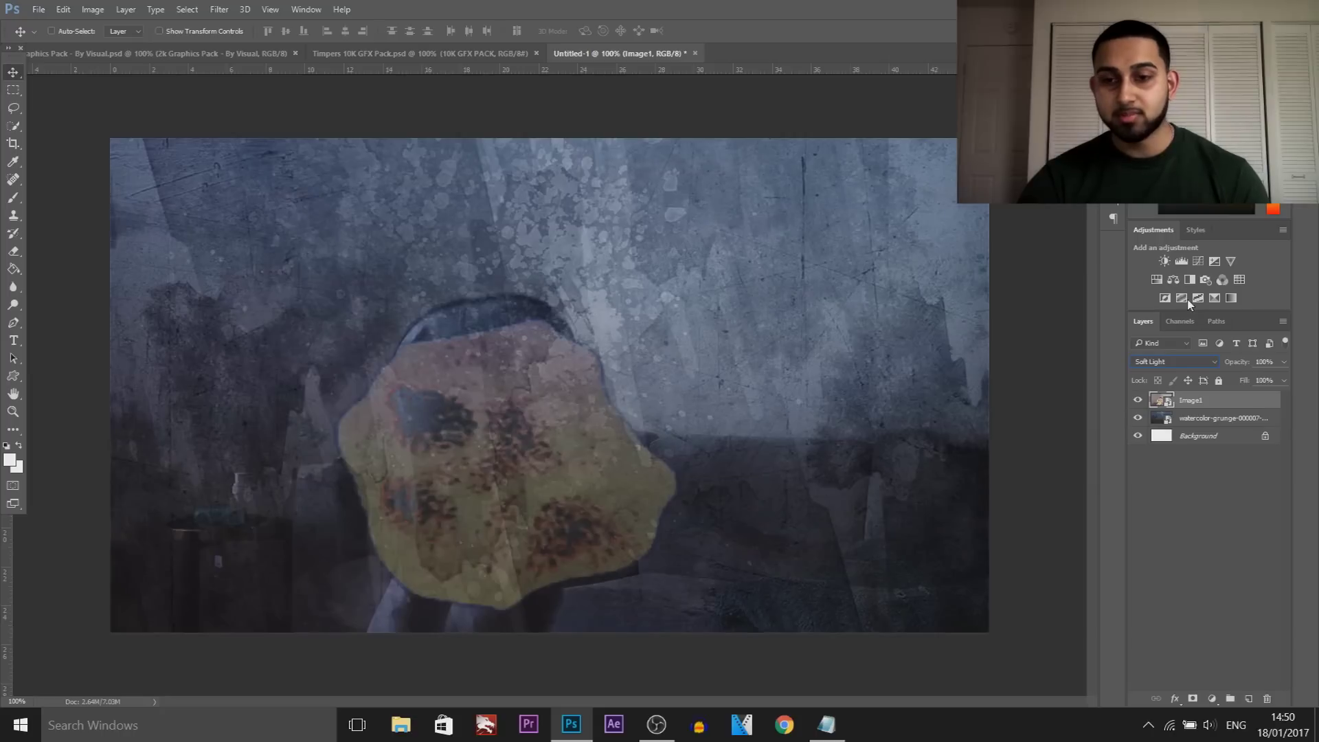
{"action": "left_click", "coordinate": [1187, 472]}
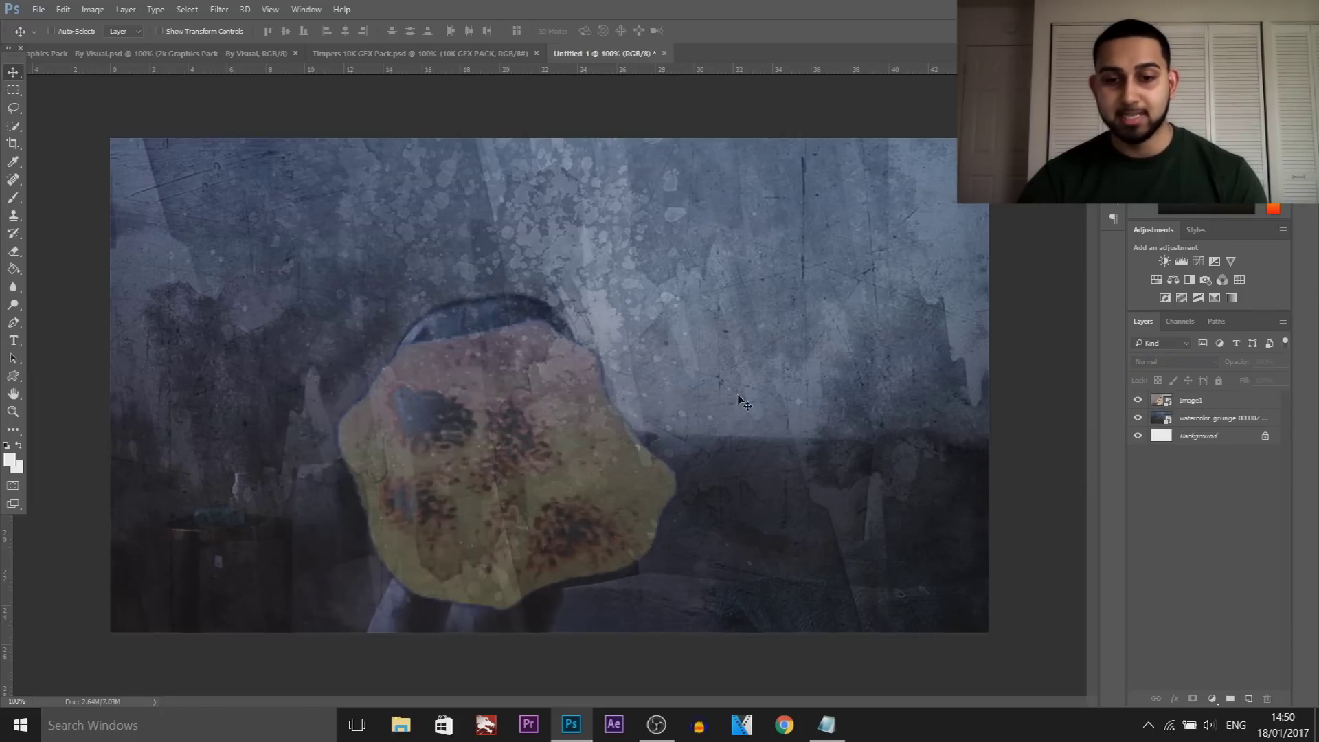
{"action": "key", "text": "ctrl+z"}
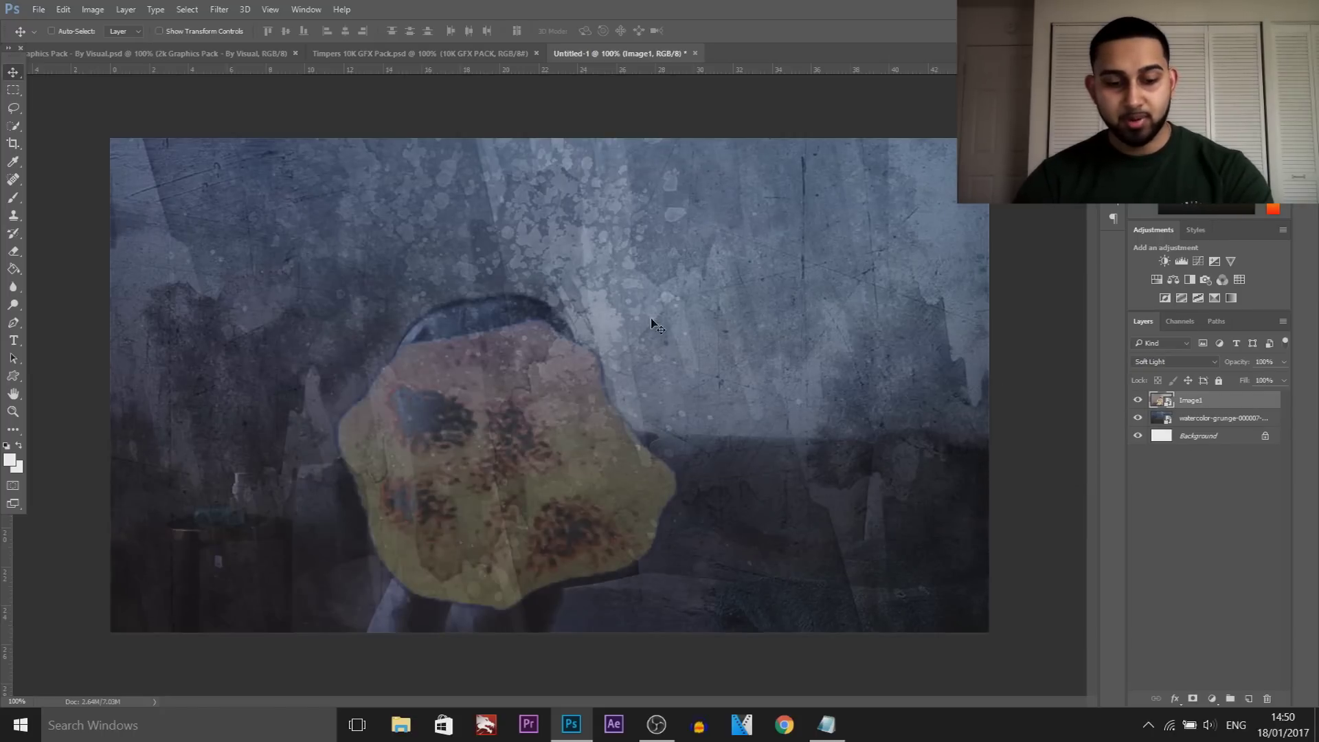
- Enlarge Image1 to about 99% and rotate it 15° so it extends beyond the canvas
{"action": "key", "text": "ctrl+t"}
{"action": "scroll", "coordinate": [745, 337], "scroll_direction": "down", "scroll_amount": 5}
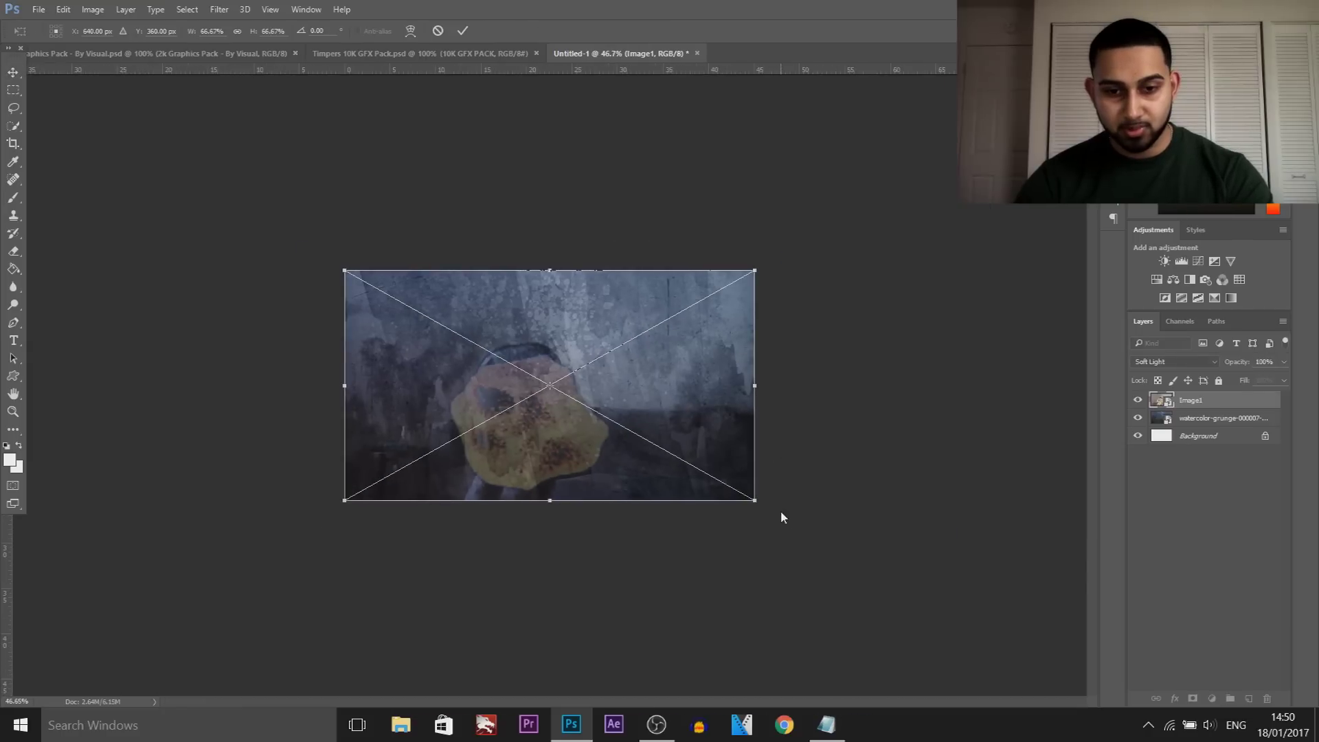
{"action": "left_click_drag", "start_coordinate": [790, 506], "coordinate": [799, 628]}
{"action": "left_click_drag", "start_coordinate": [683, 569], "coordinate": [685, 566]}
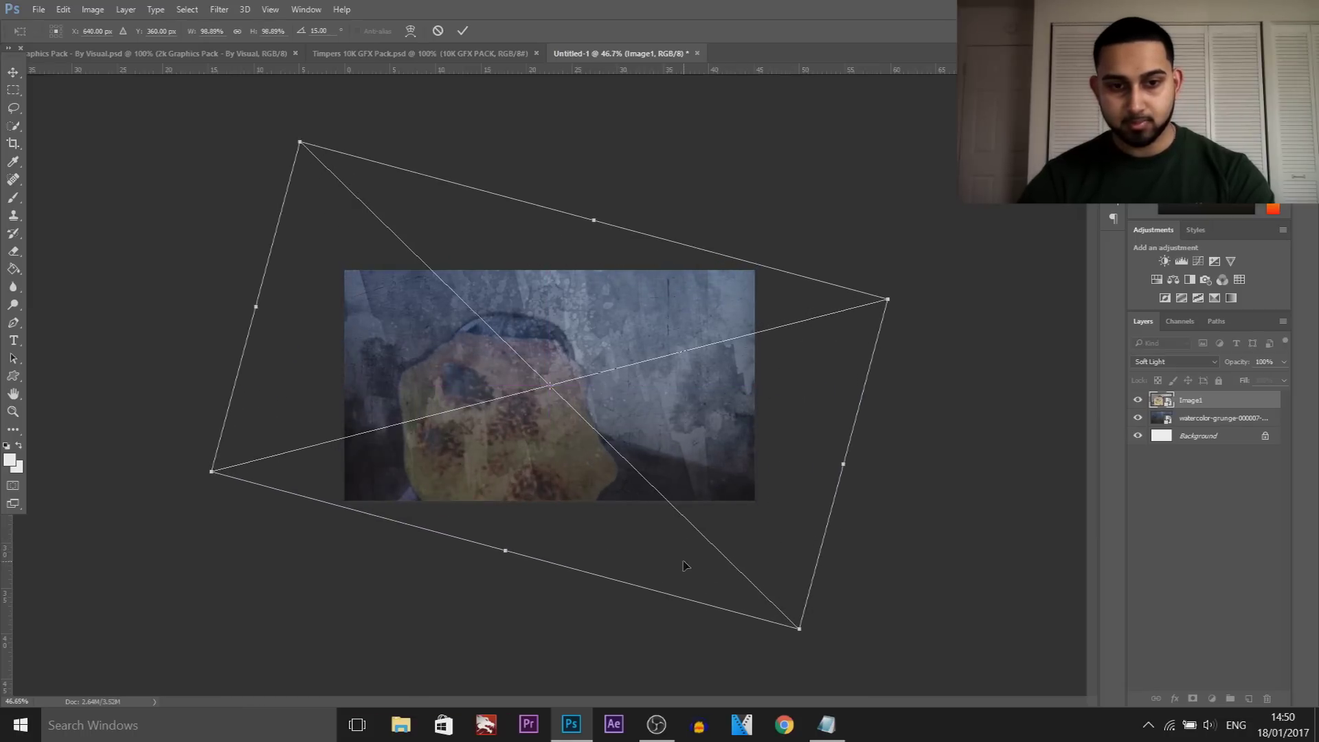
{"action": "key", "text": "Escape"}
{"action": "scroll", "coordinate": [612, 377], "scroll_direction": "up", "scroll_amount": 3}
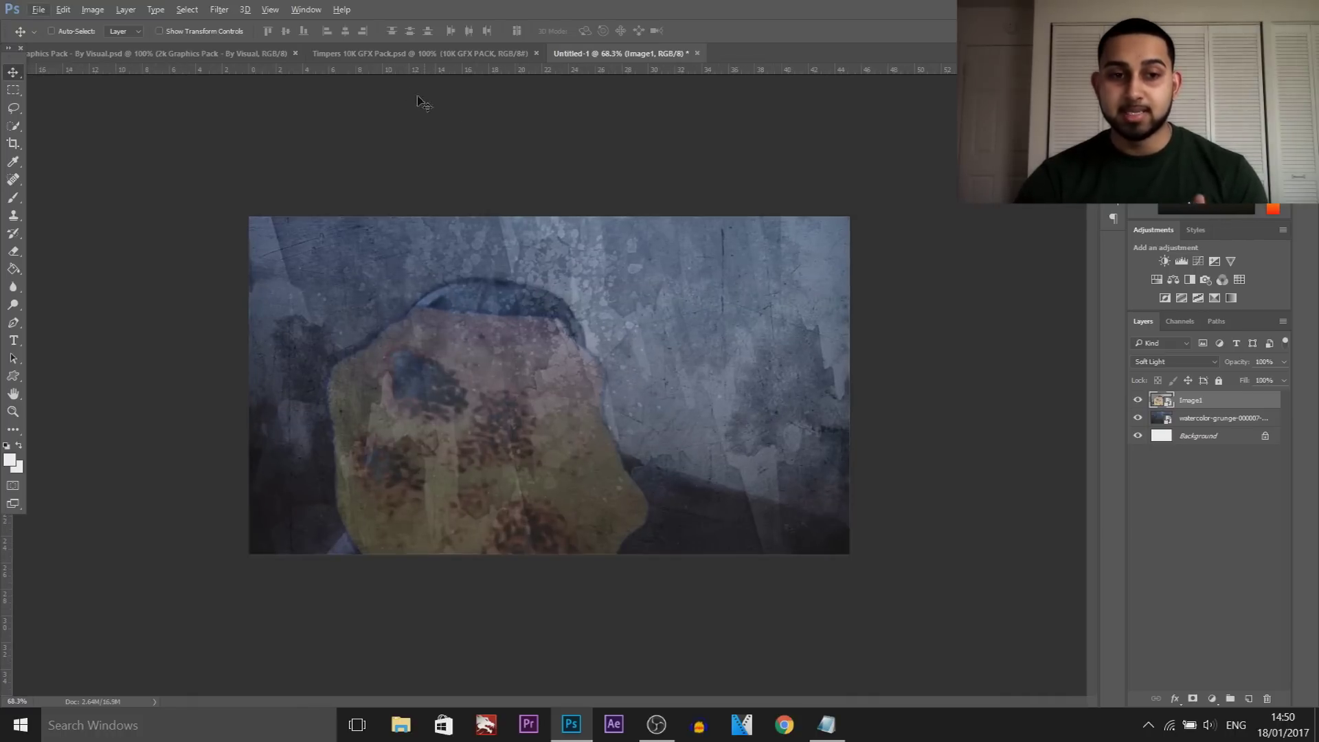
- Copy the white speckle layer from the Extras group of the 2k Graphics Pack file into the Untitled-1 document
{"action": "left_click", "coordinate": [389, 55]}
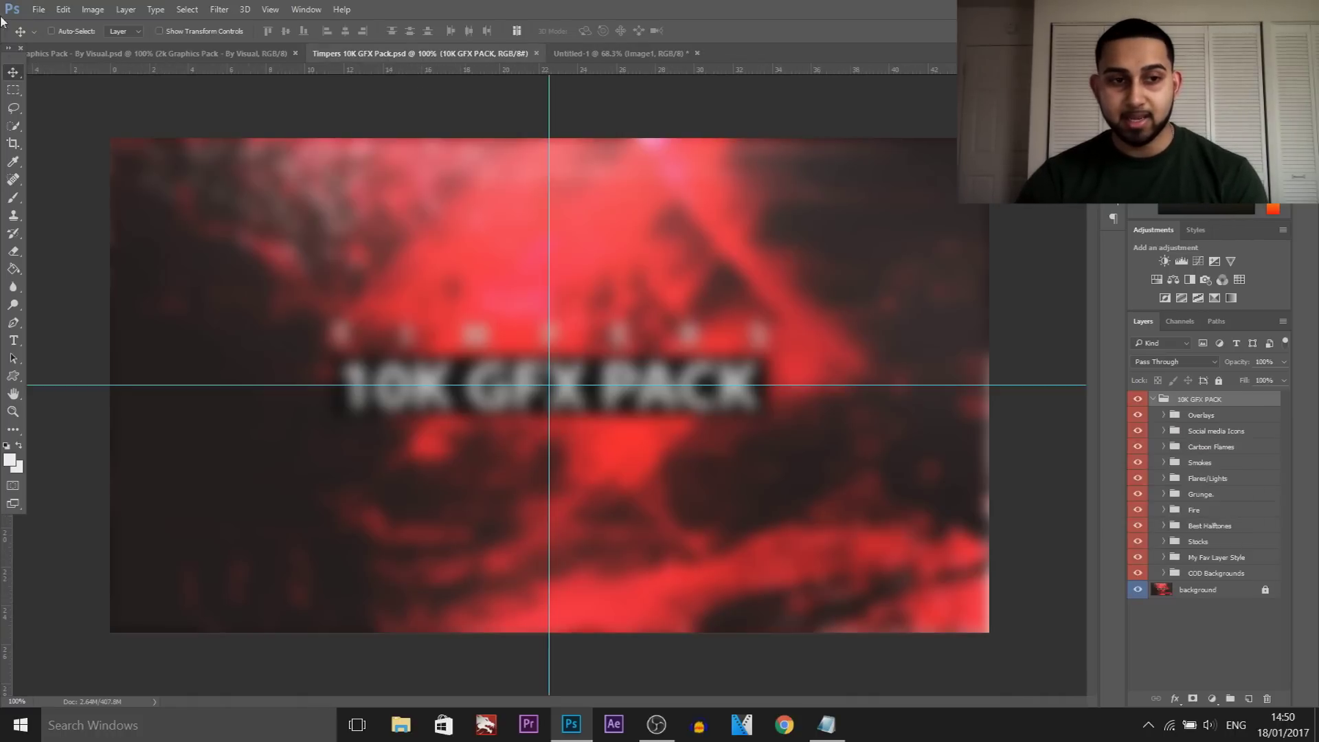
{"action": "left_click", "coordinate": [97, 55]}
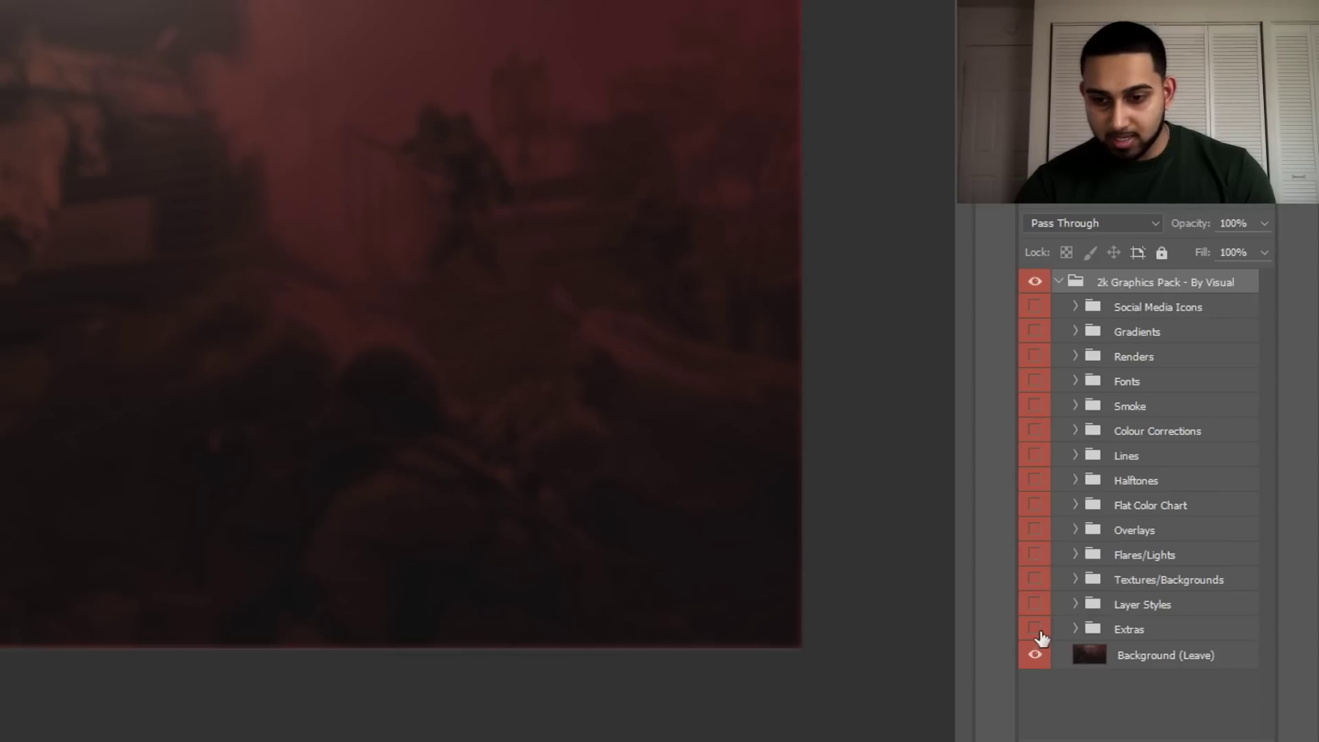
{"action": "left_click", "coordinate": [1036, 629]}
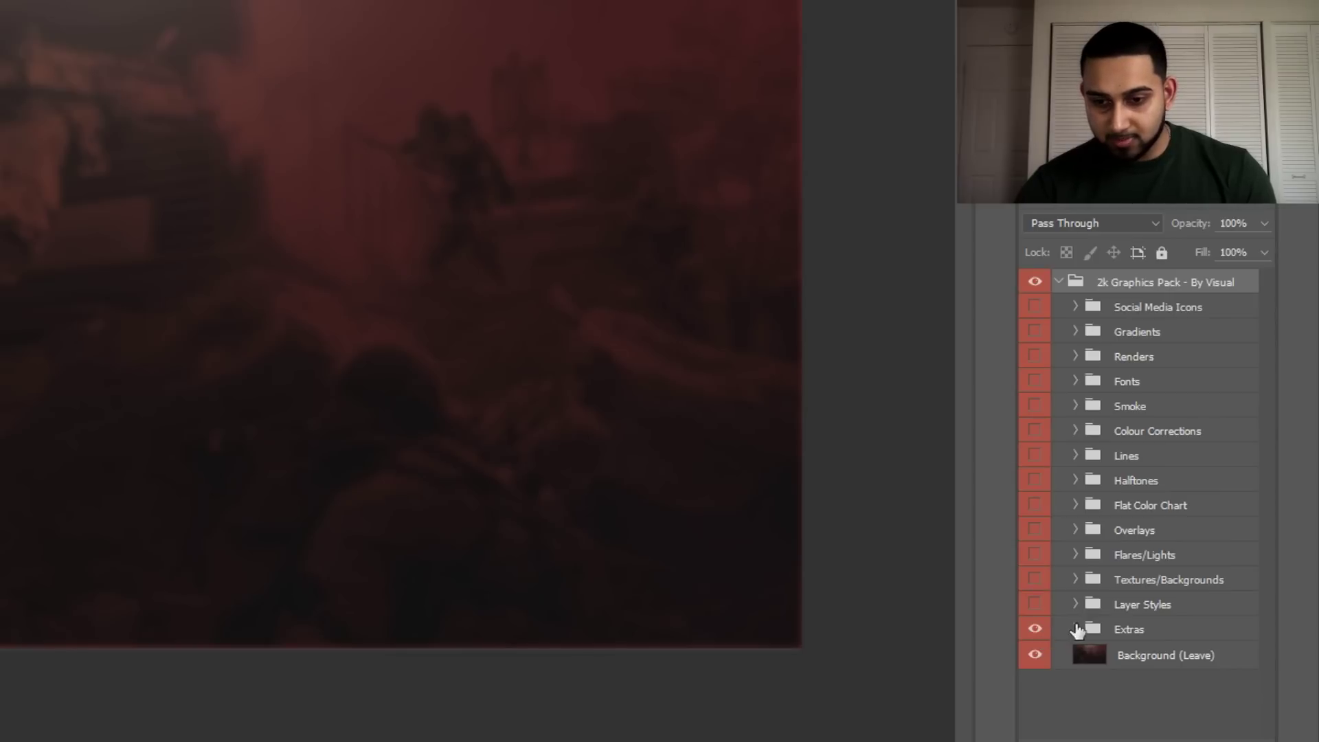
{"action": "left_click", "coordinate": [1076, 630]}
{"action": "left_click", "coordinate": [1075, 630]}
{"action": "left_click", "coordinate": [1036, 585]}
{"action": "left_click", "coordinate": [1035, 584]}
{"action": "left_click", "coordinate": [1035, 640]}
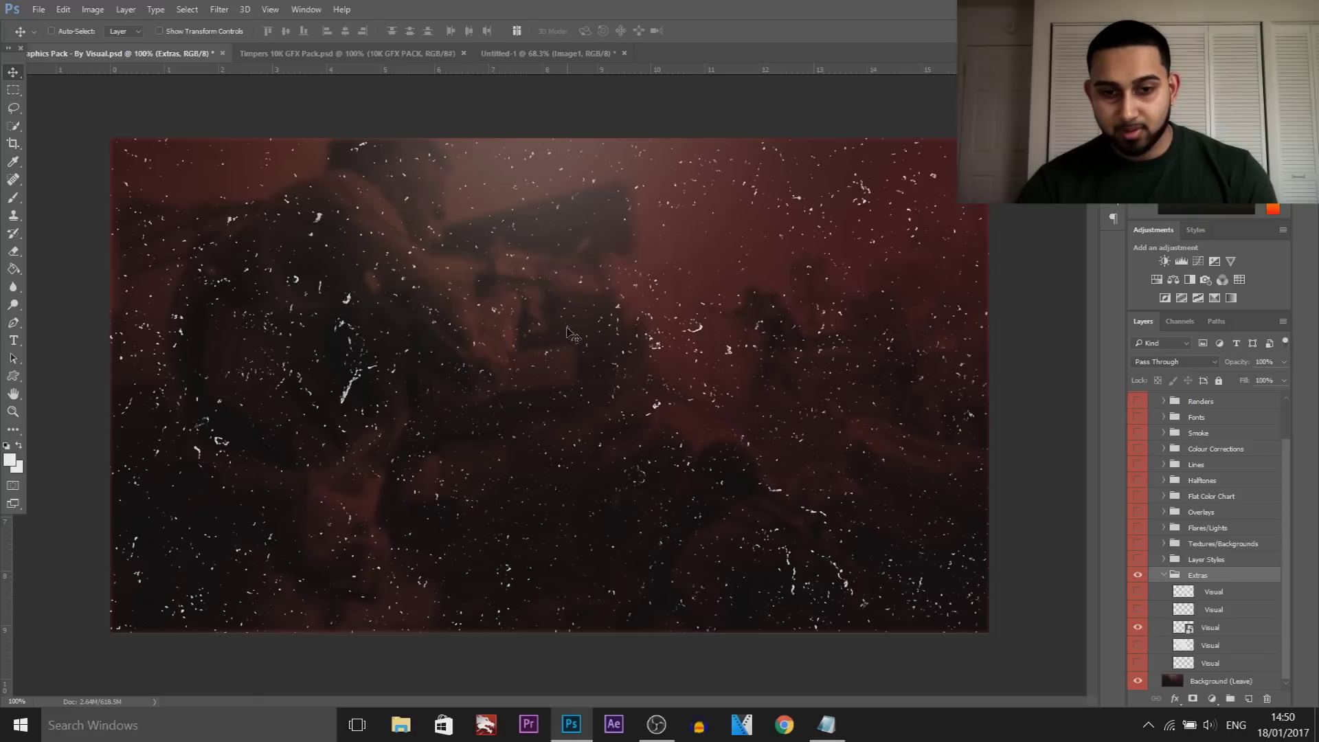
{"action": "left_click_drag", "start_coordinate": [1207, 632], "coordinate": [599, 380]}
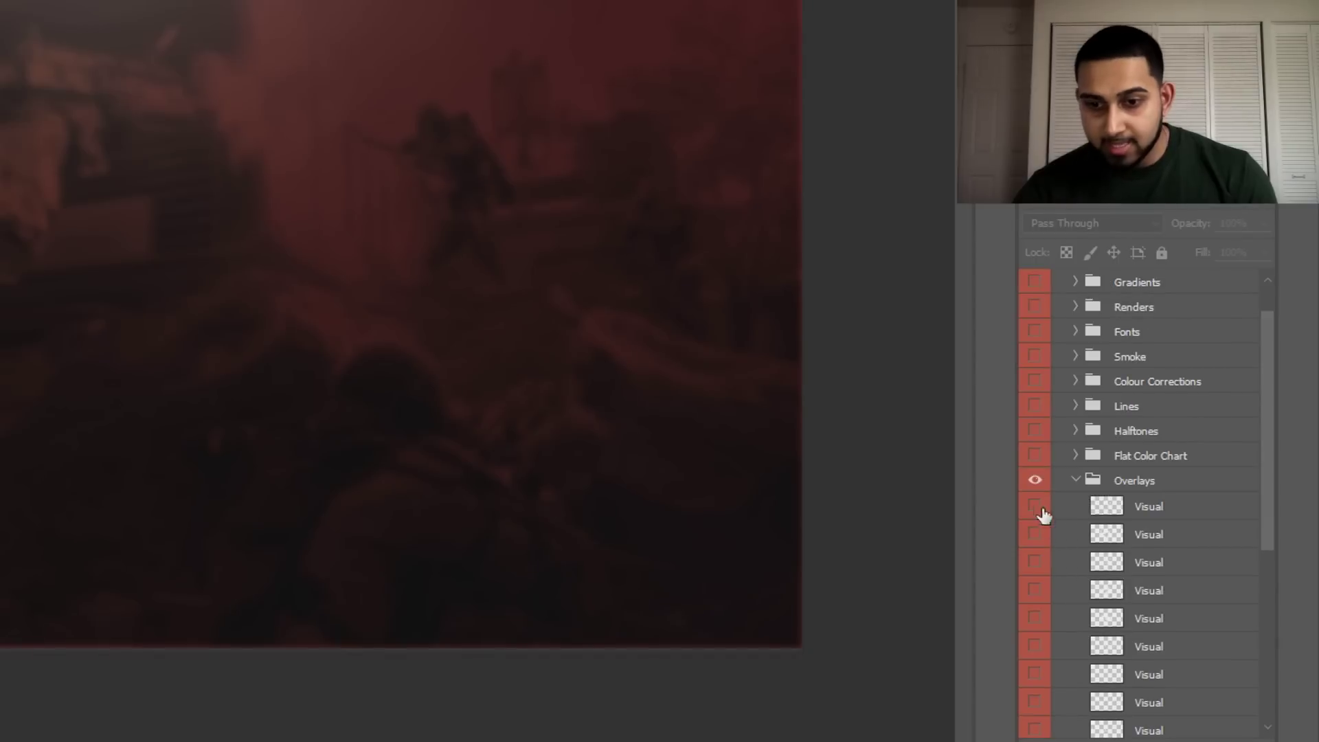
- Preview the first three layers of the graphics pack's Overlays group one at a time
{"action": "left_click", "coordinate": [1038, 510]}
{"action": "left_click", "coordinate": [1034, 514]}
{"action": "left_click", "coordinate": [1036, 536]}
{"action": "left_click", "coordinate": [1037, 536]}
{"action": "left_click", "coordinate": [1035, 562]}
{"action": "scroll", "coordinate": [1034, 556], "scroll_direction": "down", "scroll_amount": 2}
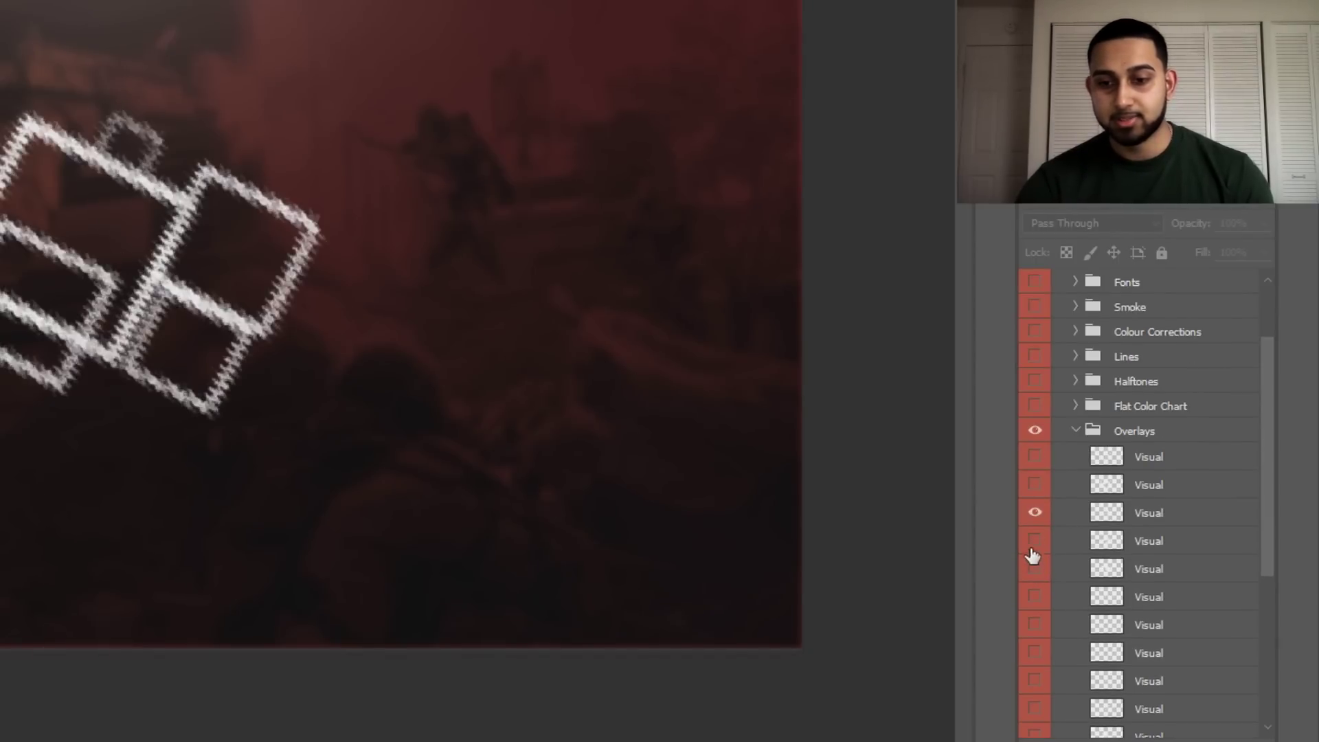
{"action": "left_click", "coordinate": [1039, 520]}
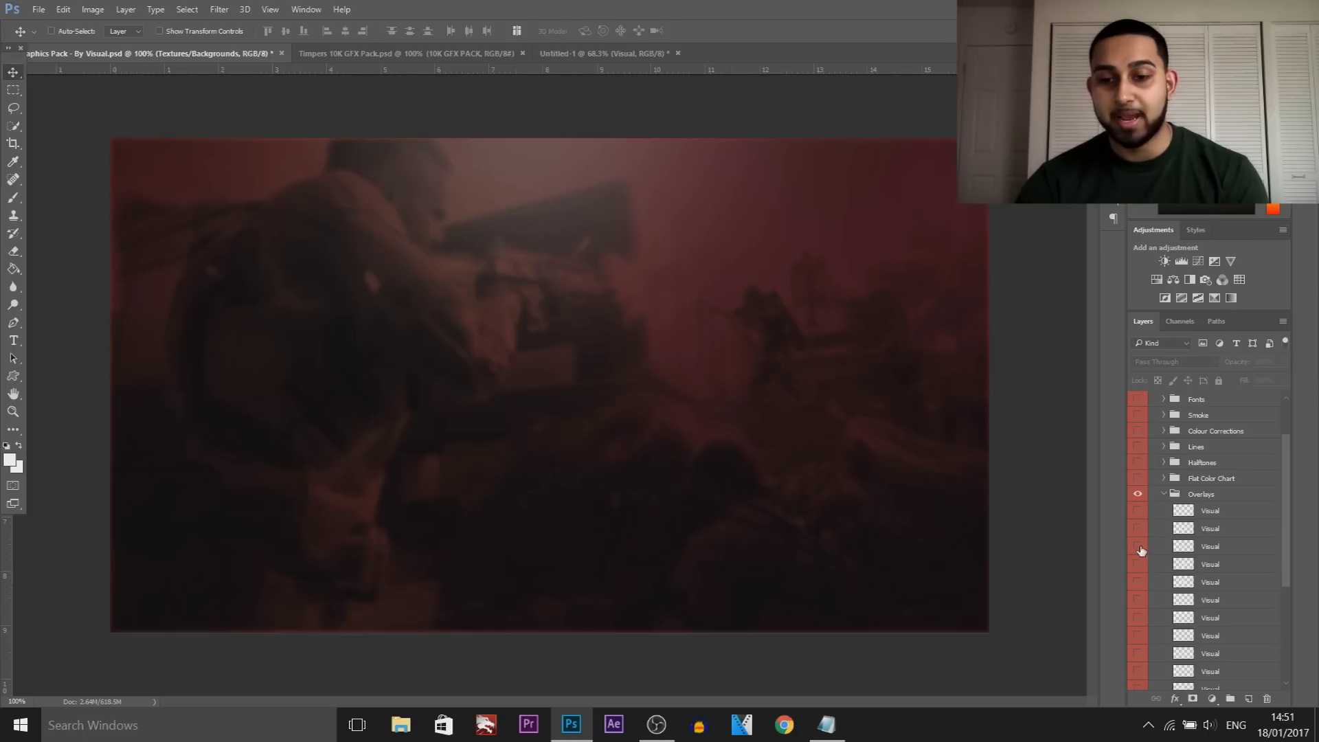
- Find the circular tech-interface layer in the Overlays group and copy it into the Untitled-1 document
{"action": "left_click", "coordinate": [1139, 564]}
{"action": "left_click", "coordinate": [1139, 564]}
{"action": "scroll", "coordinate": [1141, 571], "scroll_direction": "down", "scroll_amount": 2}
{"action": "left_click", "coordinate": [1138, 569]}
{"action": "left_click", "coordinate": [1188, 572]}
{"action": "left_click_drag", "start_coordinate": [1230, 570], "coordinate": [655, 427]}
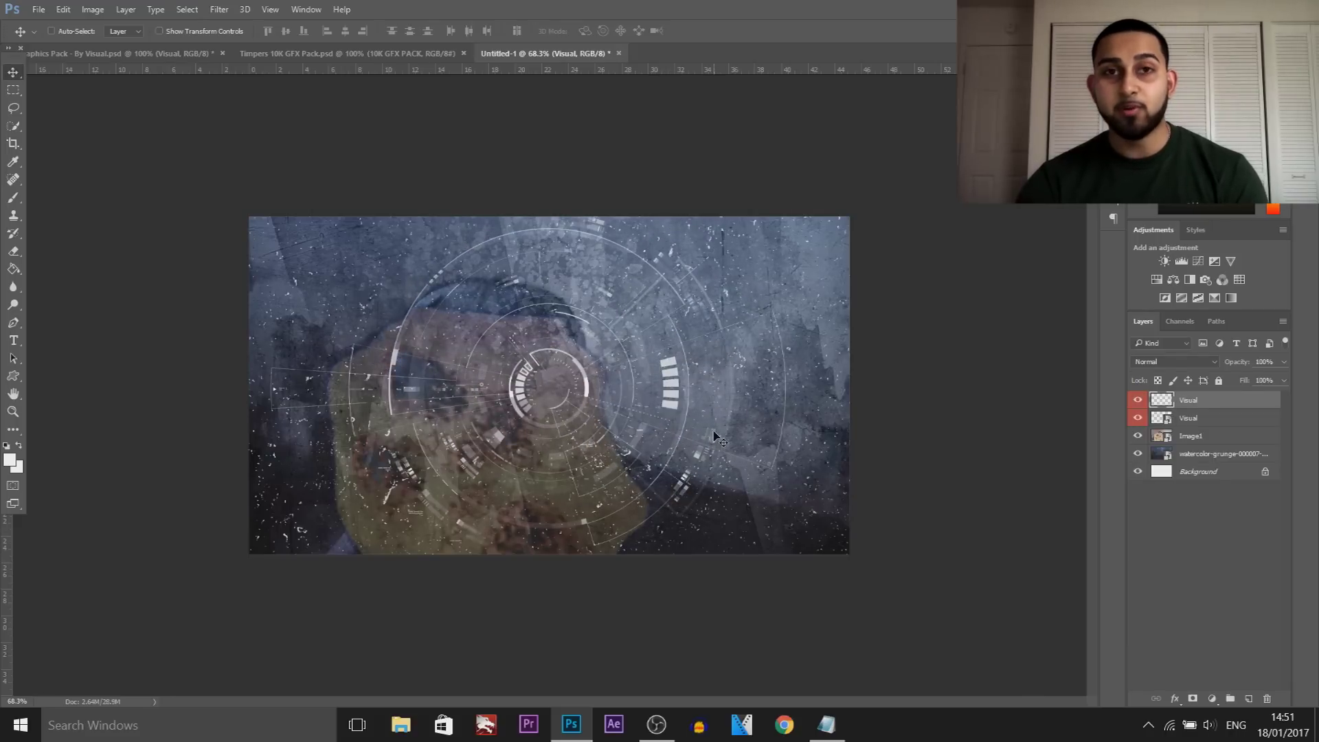
- Copy the nested-squares overlay from the 2k Graphics Pack file into the Untitled-1 document
{"action": "left_click", "coordinate": [117, 53]}
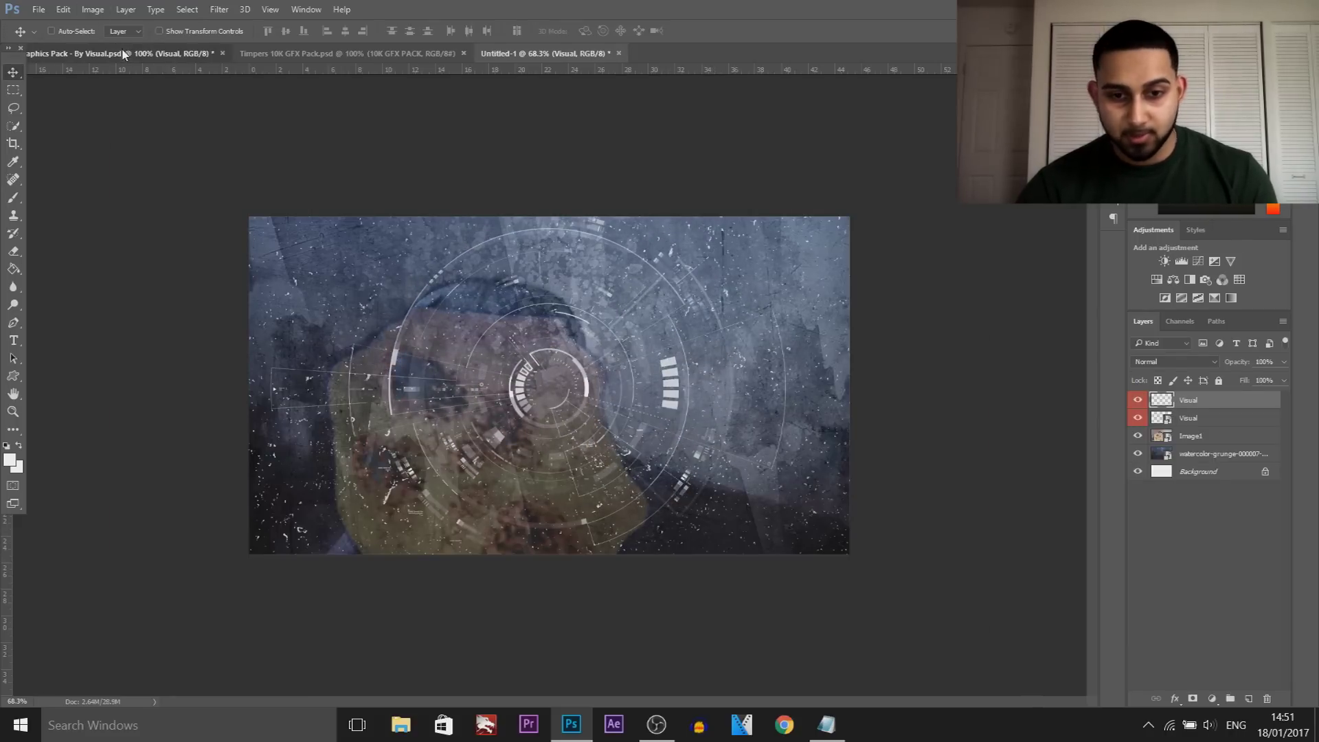
{"action": "left_click", "coordinate": [1139, 664]}
{"action": "scroll", "coordinate": [1209, 605], "scroll_direction": "down", "scroll_amount": 3}
{"action": "left_click", "coordinate": [1138, 628]}
{"action": "left_click", "coordinate": [1209, 628]}
{"action": "left_click_drag", "start_coordinate": [1209, 628], "coordinate": [631, 247]}
- Transform the nested-squares overlay so it sits in the upper-left corner of the canvas
{"action": "key", "text": "ctrl+t"}
{"action": "left_click_drag", "start_coordinate": [445, 260], "coordinate": [376, 232]}
{"action": "key", "text": "Return"}
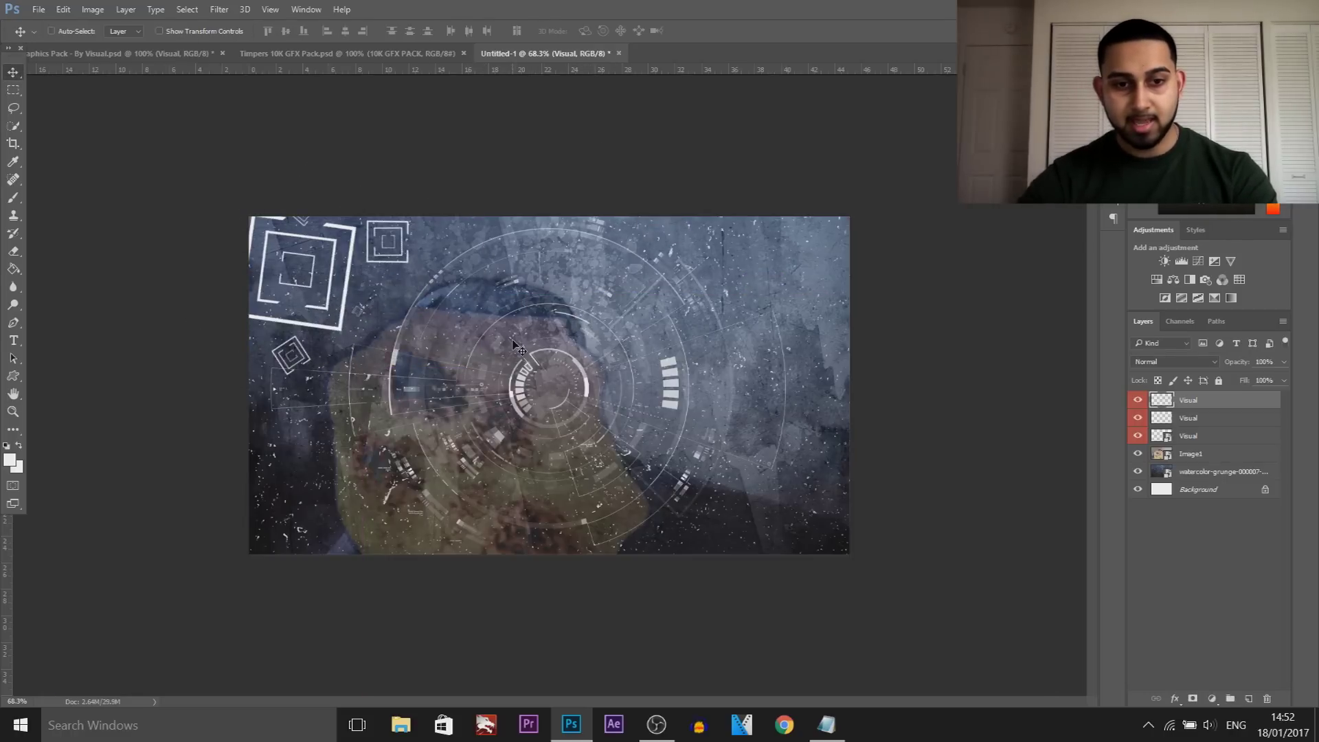
- Set the nested-squares overlay to the Soft Light blend mode with 60% opacity
{"action": "left_click", "coordinate": [789, 264]}
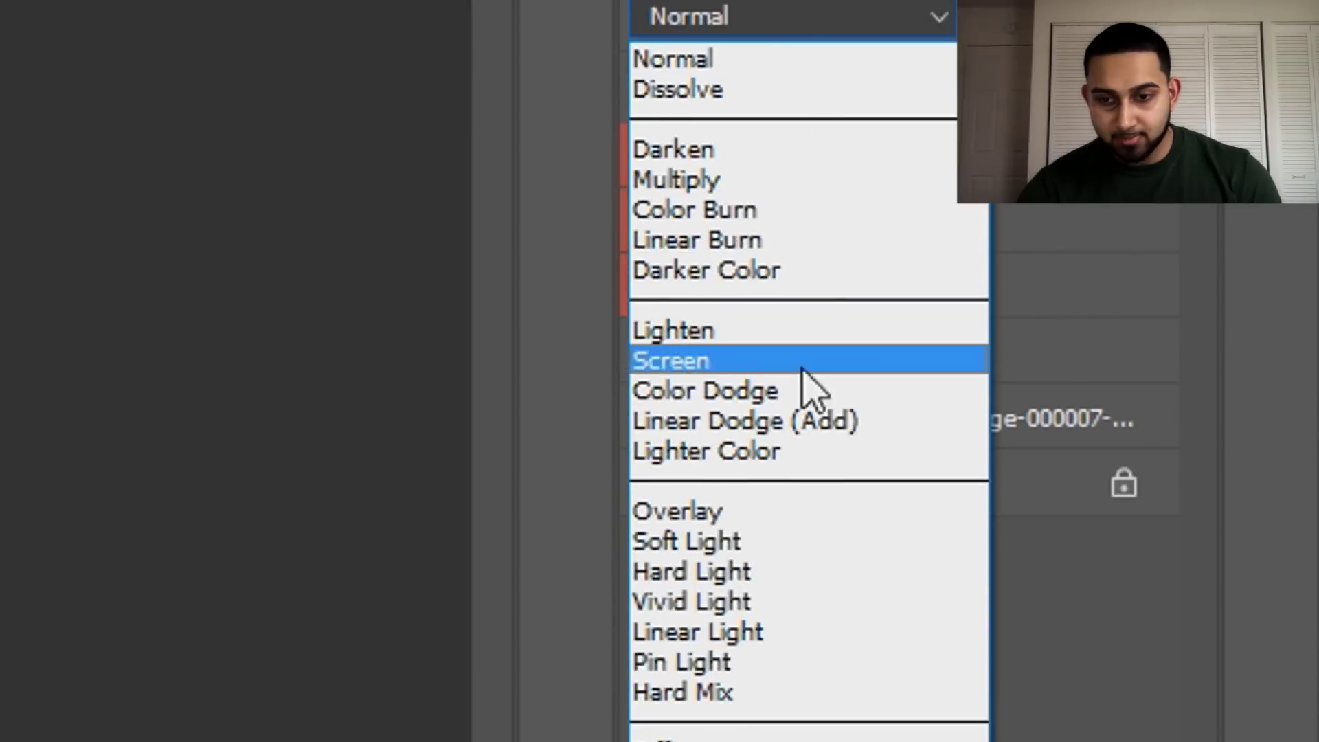
{"action": "left_click", "coordinate": [687, 739]}
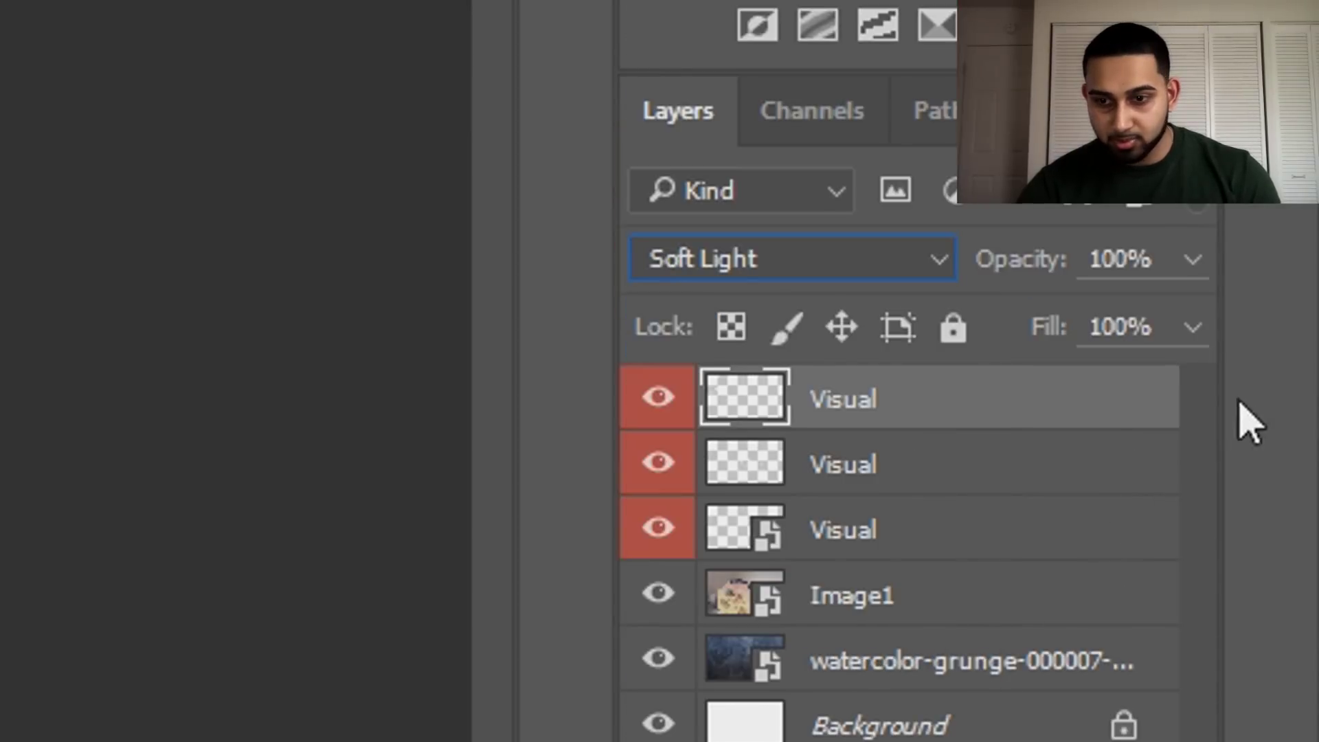
{"action": "left_click", "coordinate": [1193, 260]}
{"action": "left_click_drag", "start_coordinate": [1111, 323], "coordinate": [1054, 339]}
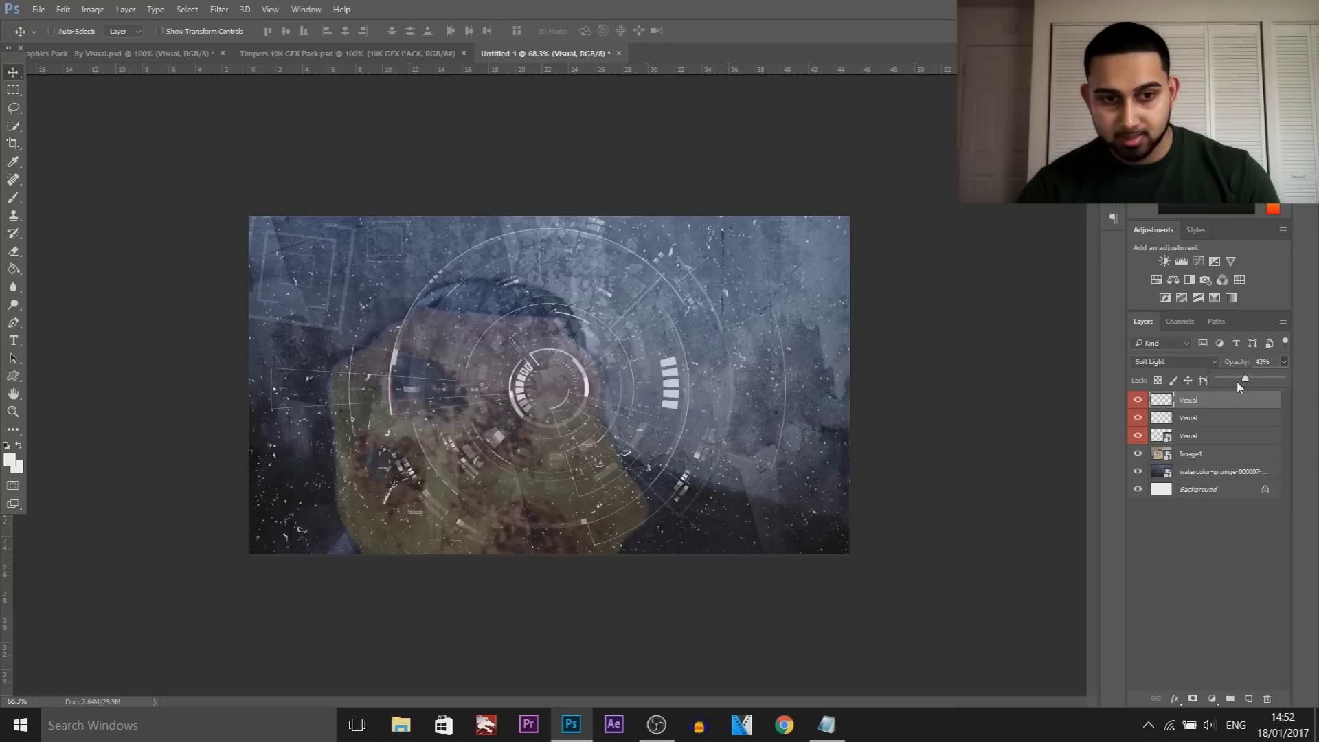
- Duplicate the nested-squares overlay layer and move the copy toward the upper-right area of the canvas
{"action": "left_click", "coordinate": [1216, 413]}
{"action": "left_click", "coordinate": [1217, 402]}
{"action": "key", "text": "ctrl+j"}
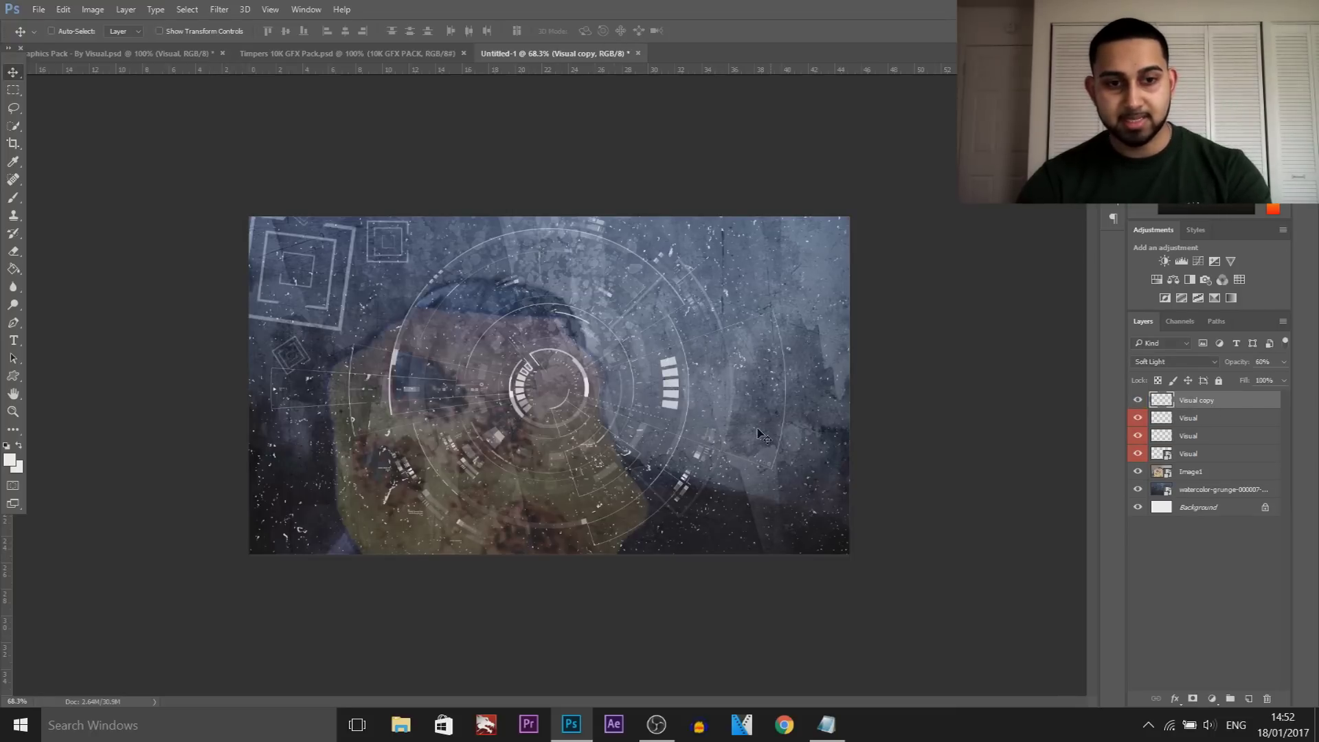
{"action": "left_click_drag", "start_coordinate": [415, 311], "coordinate": [783, 282]}
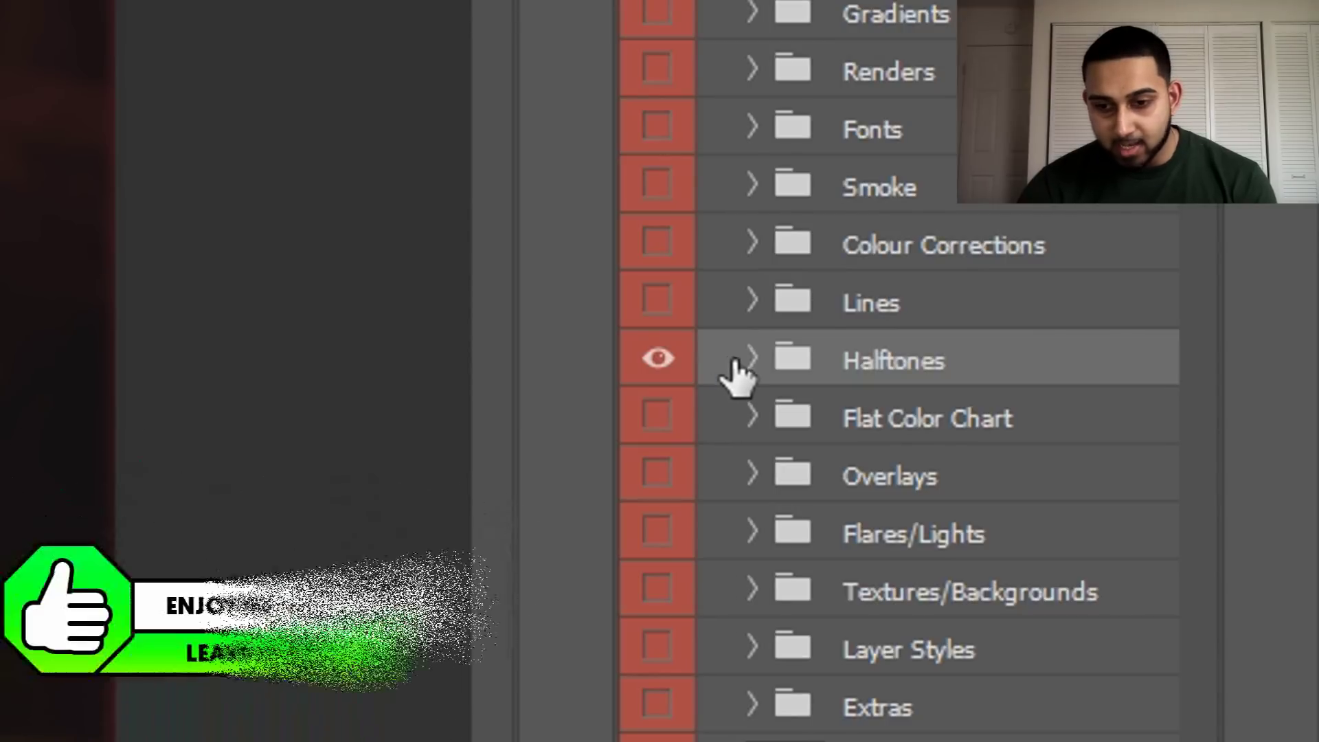
- Expand the graphics pack's Halftones group and preview its four halftone layers one at a time
{"action": "left_click", "coordinate": [752, 359]}
{"action": "left_click", "coordinate": [661, 433]}
{"action": "left_click", "coordinate": [662, 436]}
{"action": "left_click", "coordinate": [1139, 560]}
{"action": "left_click", "coordinate": [1138, 560]}
{"action": "left_click", "coordinate": [1139, 578]}
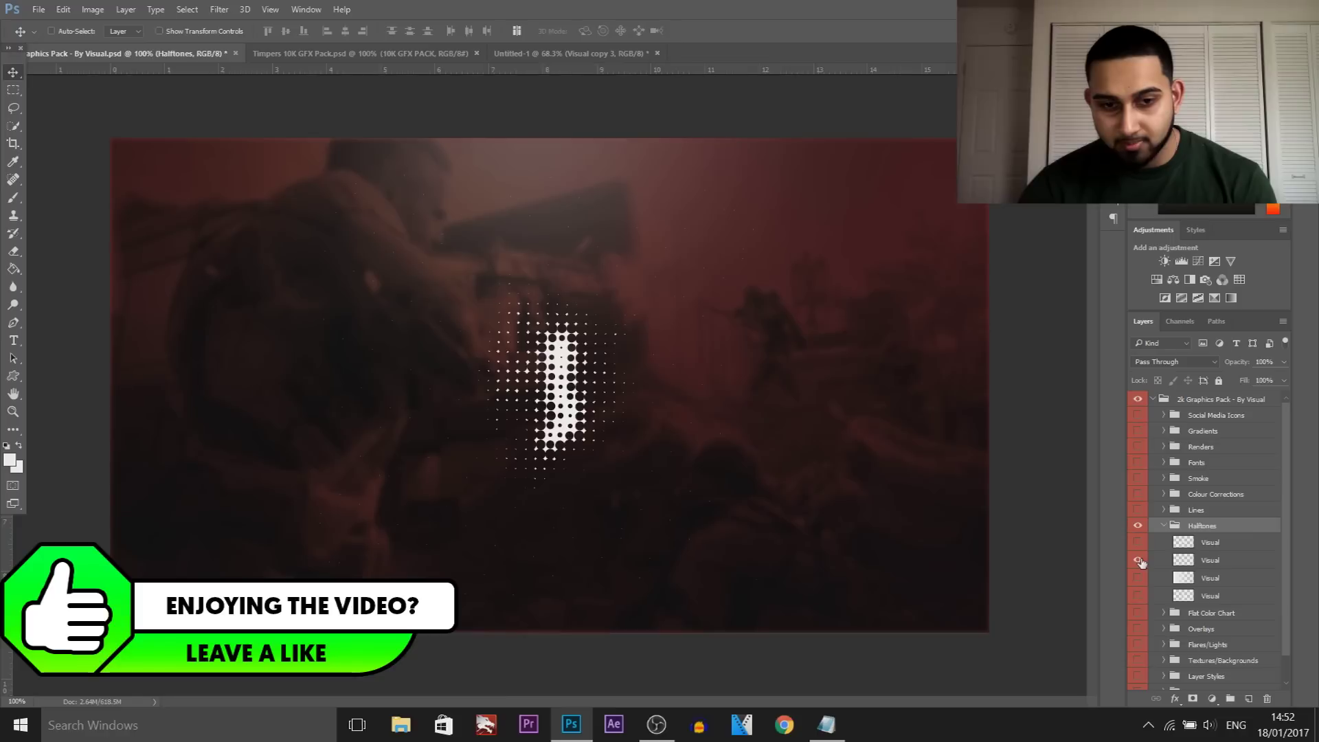
{"action": "left_click", "coordinate": [1139, 578]}
{"action": "left_click", "coordinate": [1139, 578]}
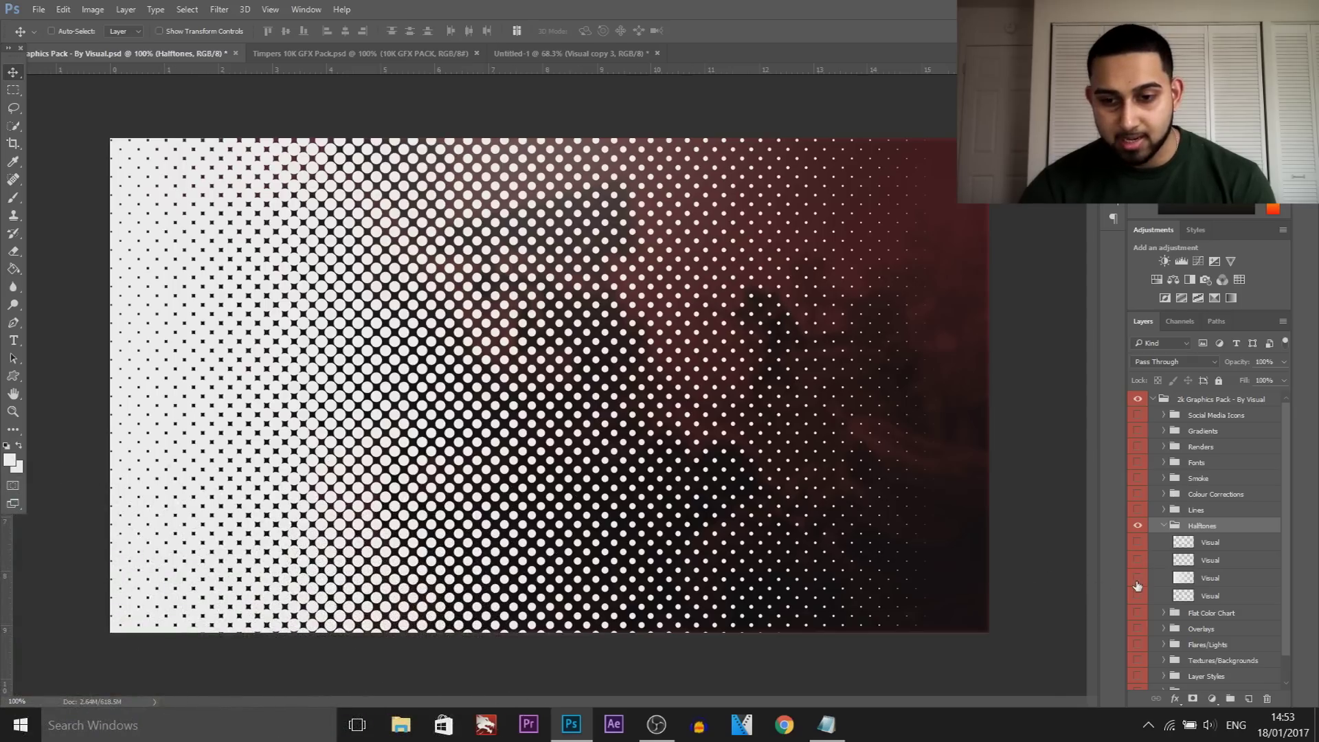
{"action": "left_click", "coordinate": [1139, 578]}
{"action": "left_click", "coordinate": [1138, 596]}
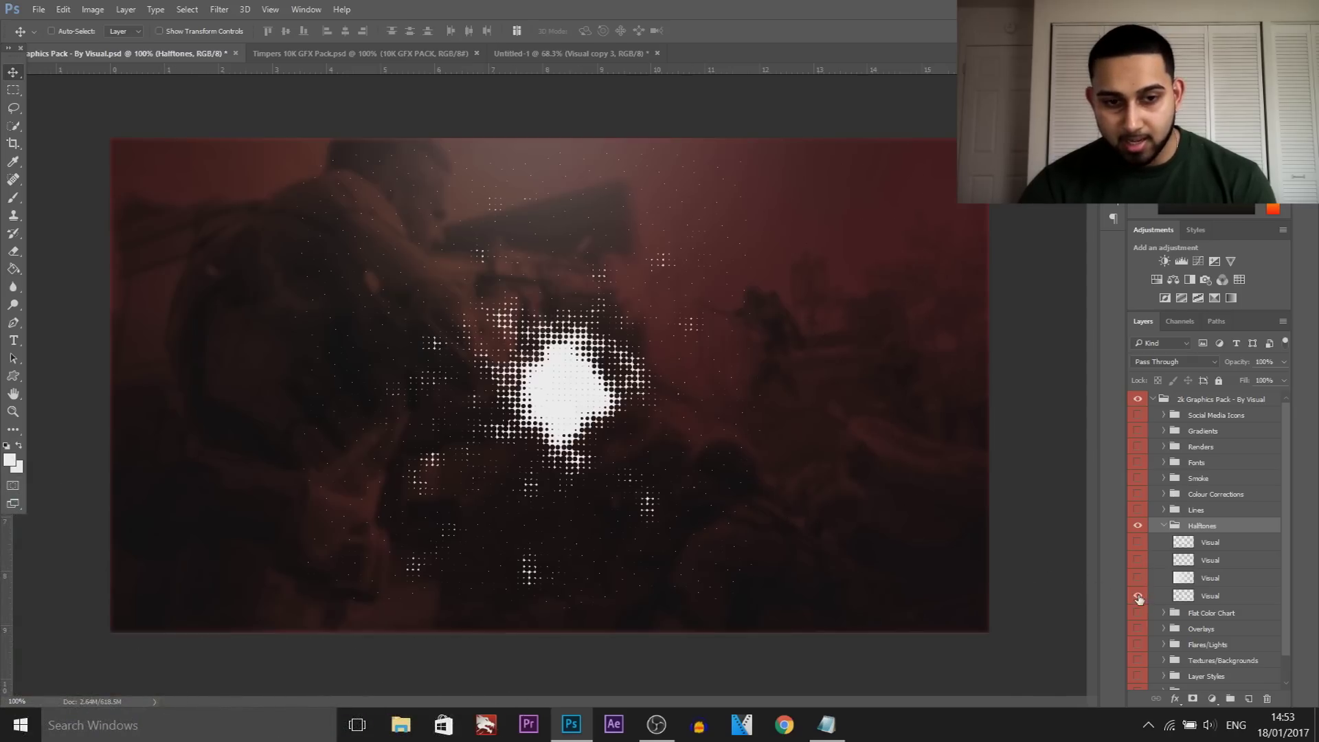
- Hide the splatter halftone, show the left-to-right dotted gradient halftone in the graphics pack, and copy it into the Untitled-1 document
{"action": "left_click", "coordinate": [1138, 596]}
{"action": "left_click", "coordinate": [1139, 578]}
{"action": "left_click_drag", "start_coordinate": [1237, 580], "coordinate": [591, 406]}
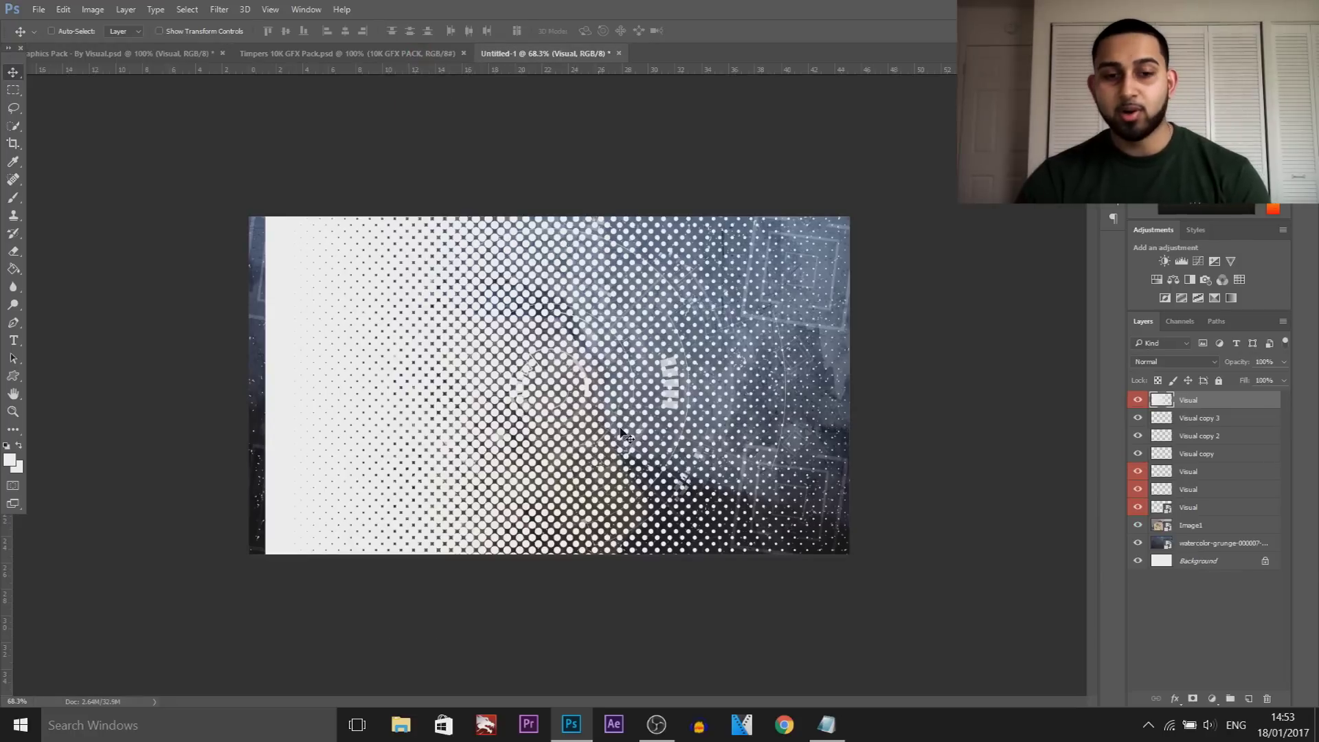
- Shift the dotted halftone so its solid edge lies off the canvas and its dots fade across the left half
{"action": "key", "text": "ctrl+t"}
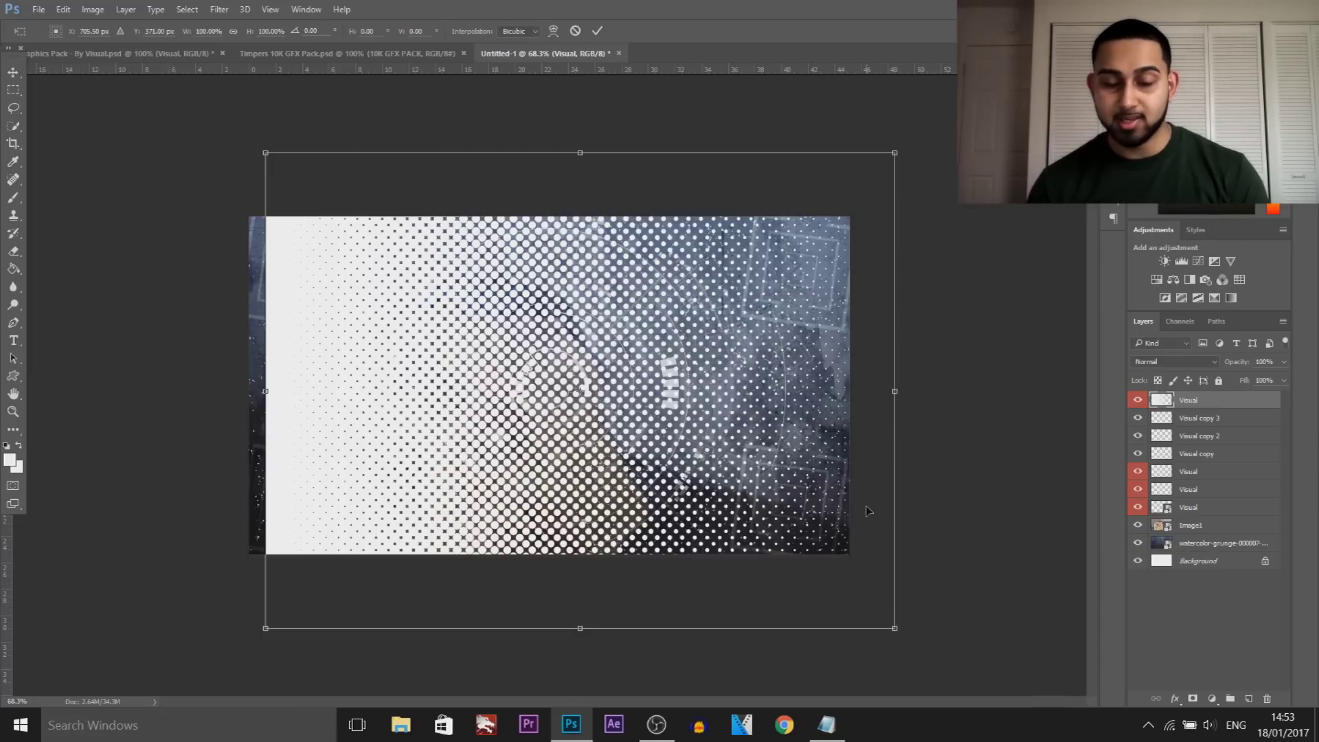
{"action": "left_click_drag", "start_coordinate": [782, 471], "coordinate": [435, 468]}
{"action": "key", "text": "Return"}
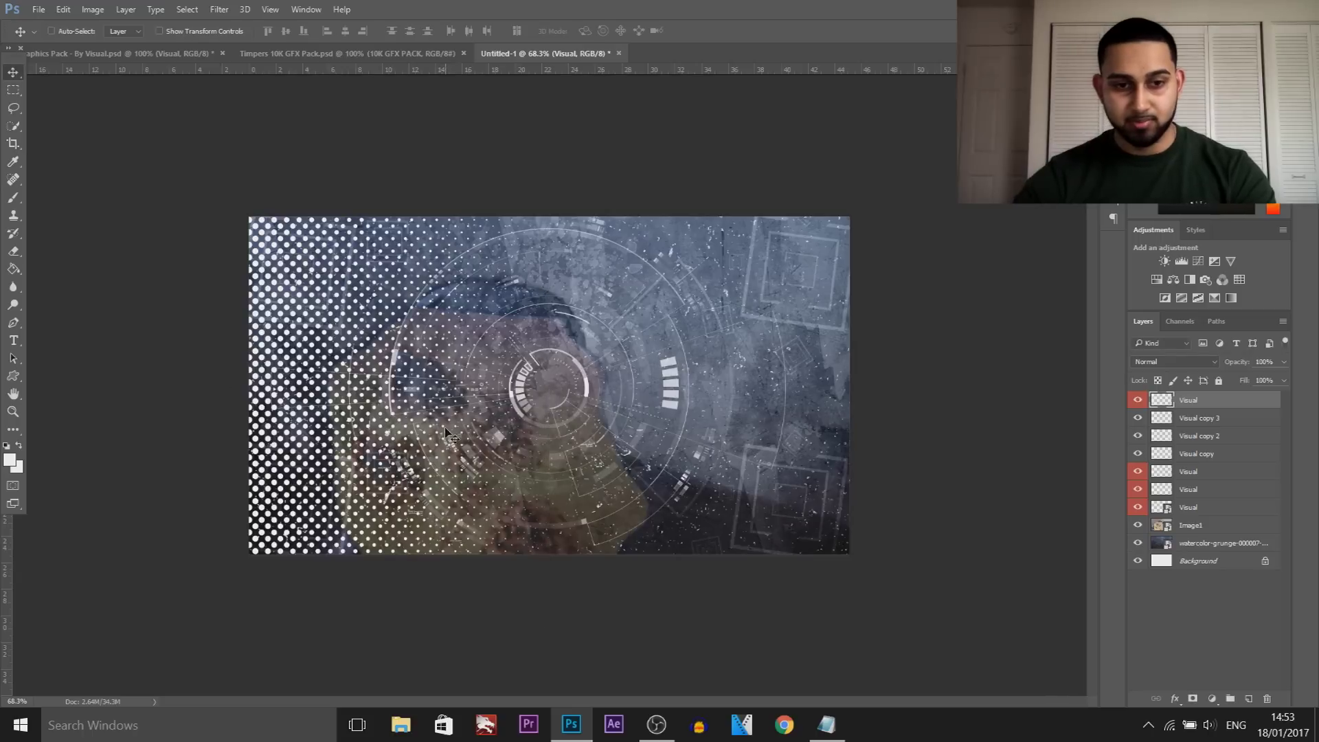
- Set the halftone to Soft Light blending, place its layer directly above Image1 and reduce its opacity to 41%
{"action": "left_click", "coordinate": [1200, 360]}
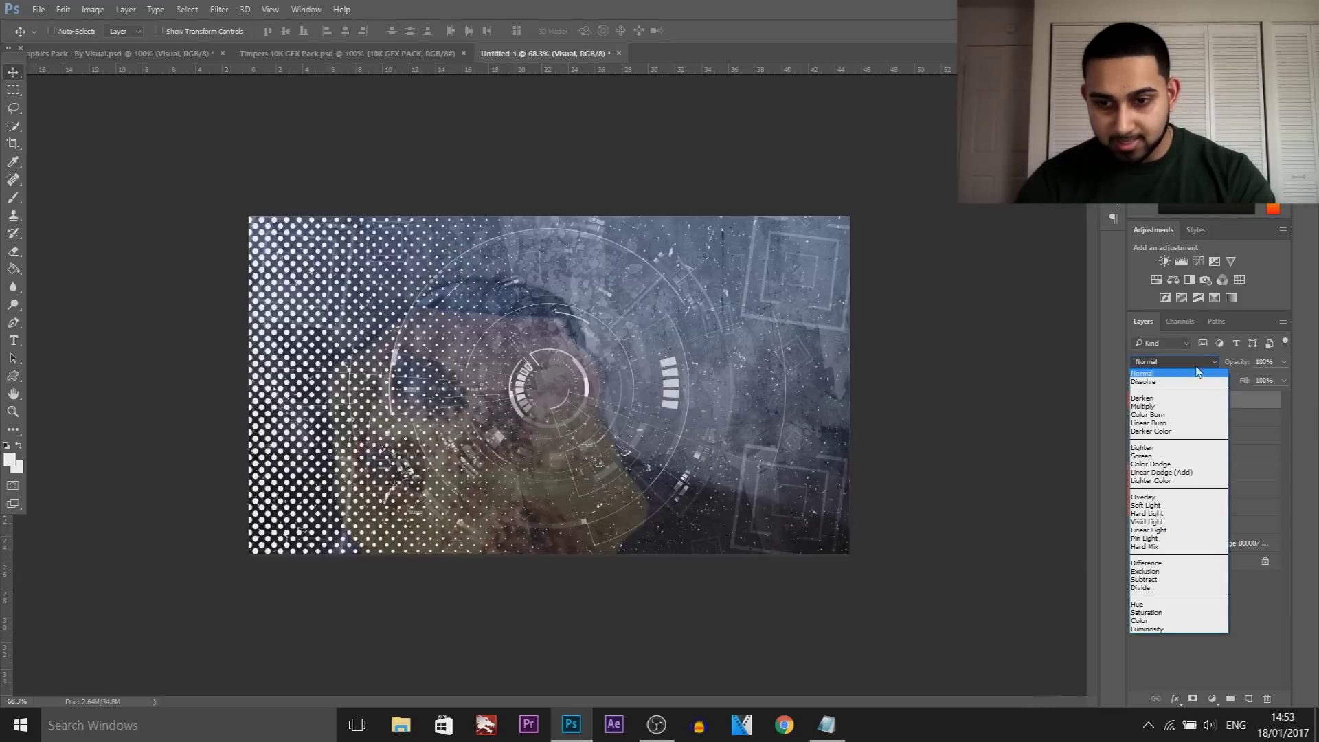
{"action": "left_click", "coordinate": [1158, 508]}
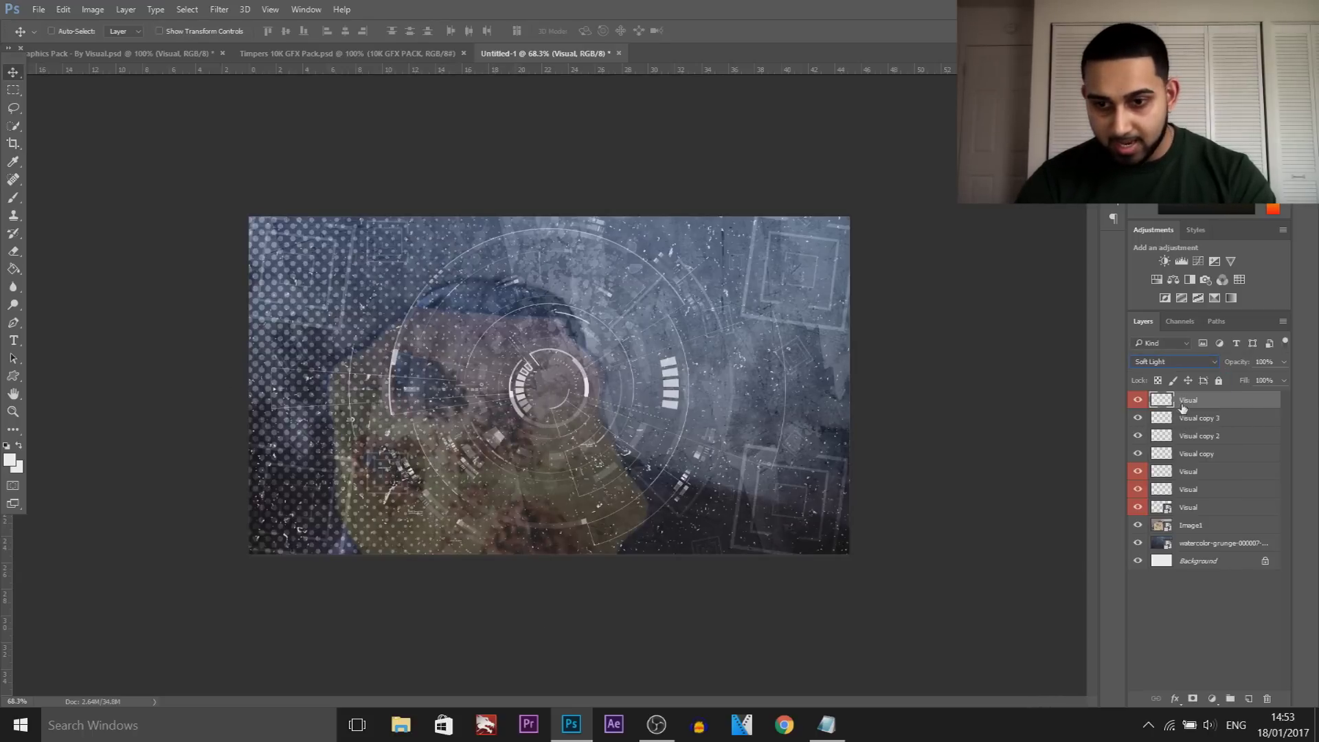
{"action": "left_click_drag", "start_coordinate": [1191, 402], "coordinate": [1234, 515]}
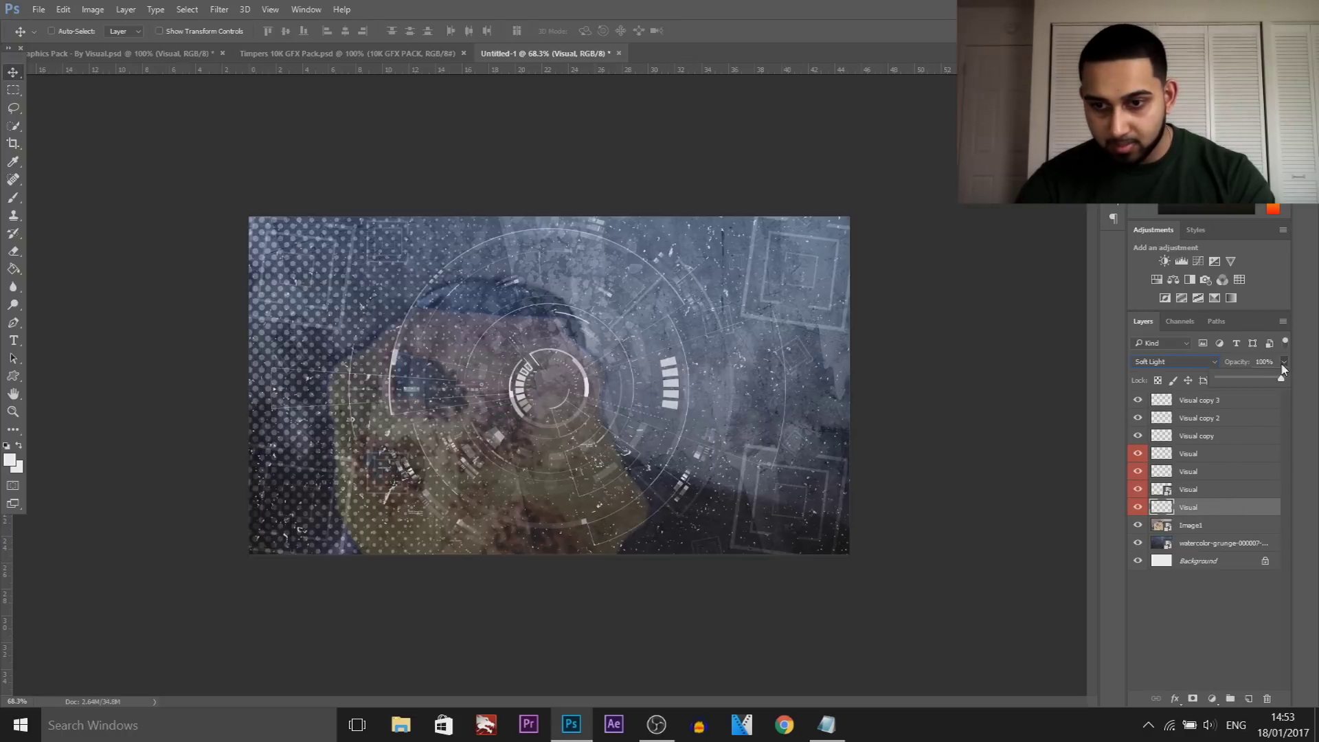
{"action": "left_click", "coordinate": [1244, 378]}
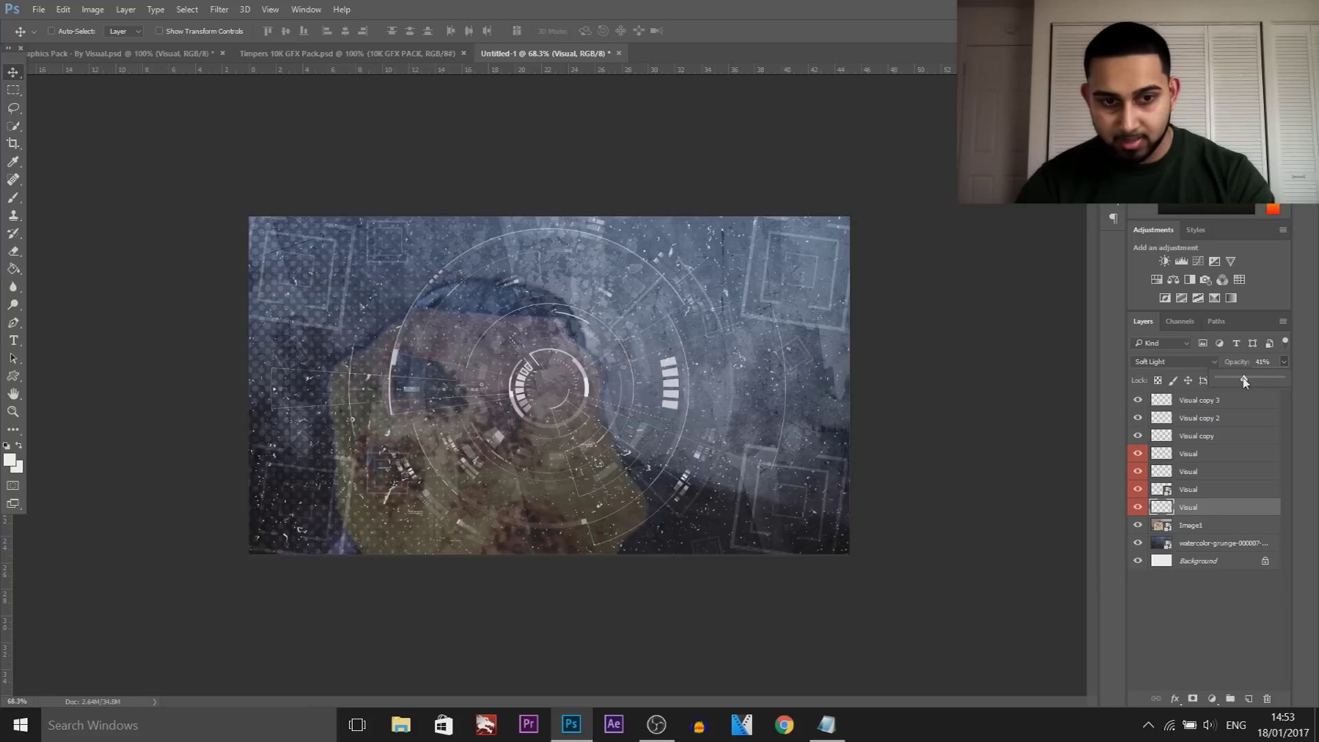
- Duplicate the halftone layer and mirror the copy horizontally onto the right half of the canvas at -100% width
{"action": "left_click_drag", "start_coordinate": [876, 436], "coordinate": [644, 492]}
{"action": "key", "text": "ctrl+t"}
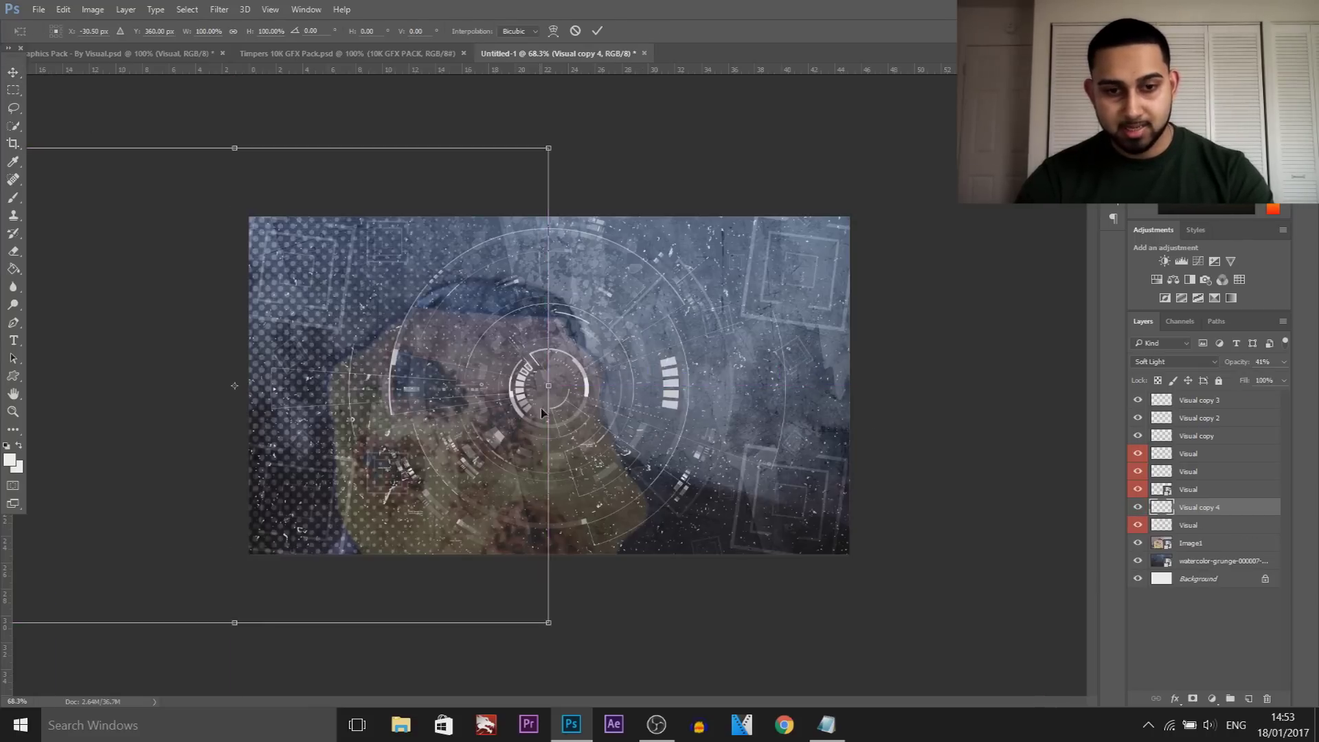
{"action": "left_click_drag", "start_coordinate": [549, 388], "coordinate": [199, 402]}
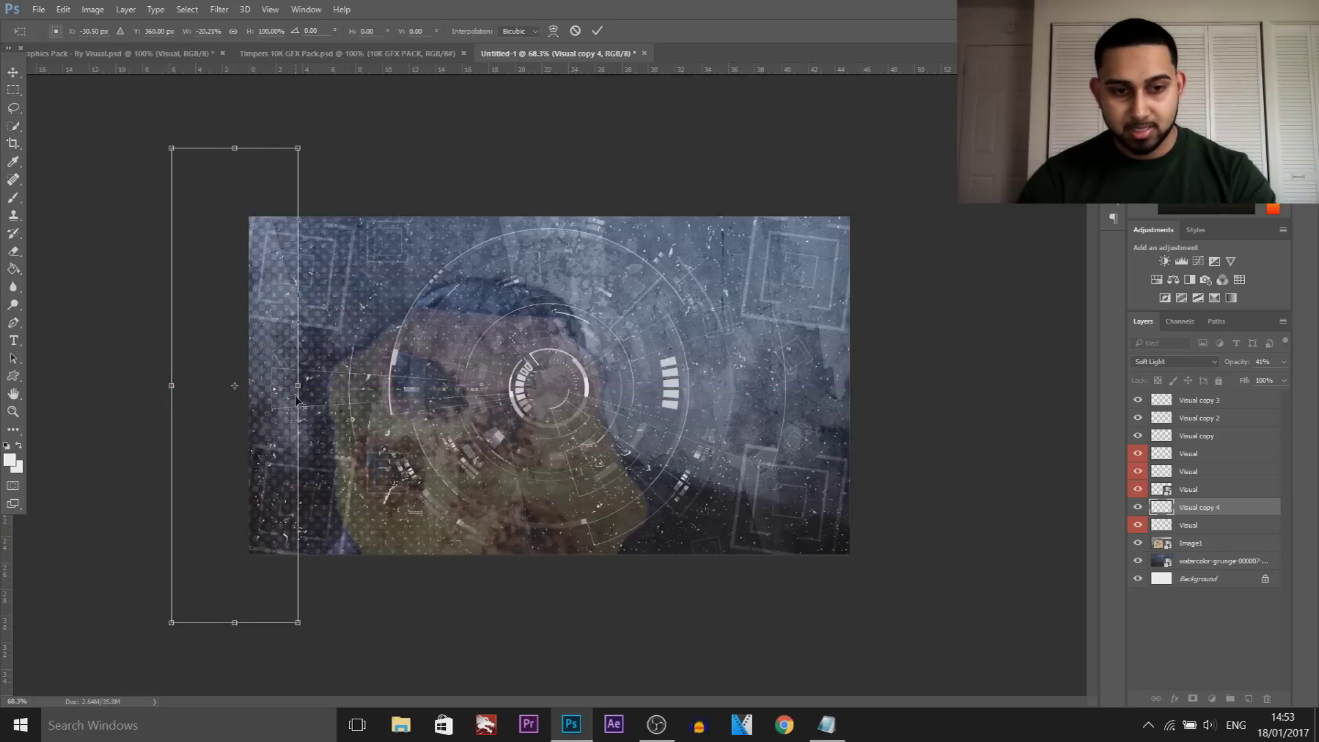
{"action": "left_click_drag", "start_coordinate": [295, 386], "coordinate": [545, 391]}
{"action": "left_click_drag", "start_coordinate": [176, 388], "coordinate": [799, 388]}
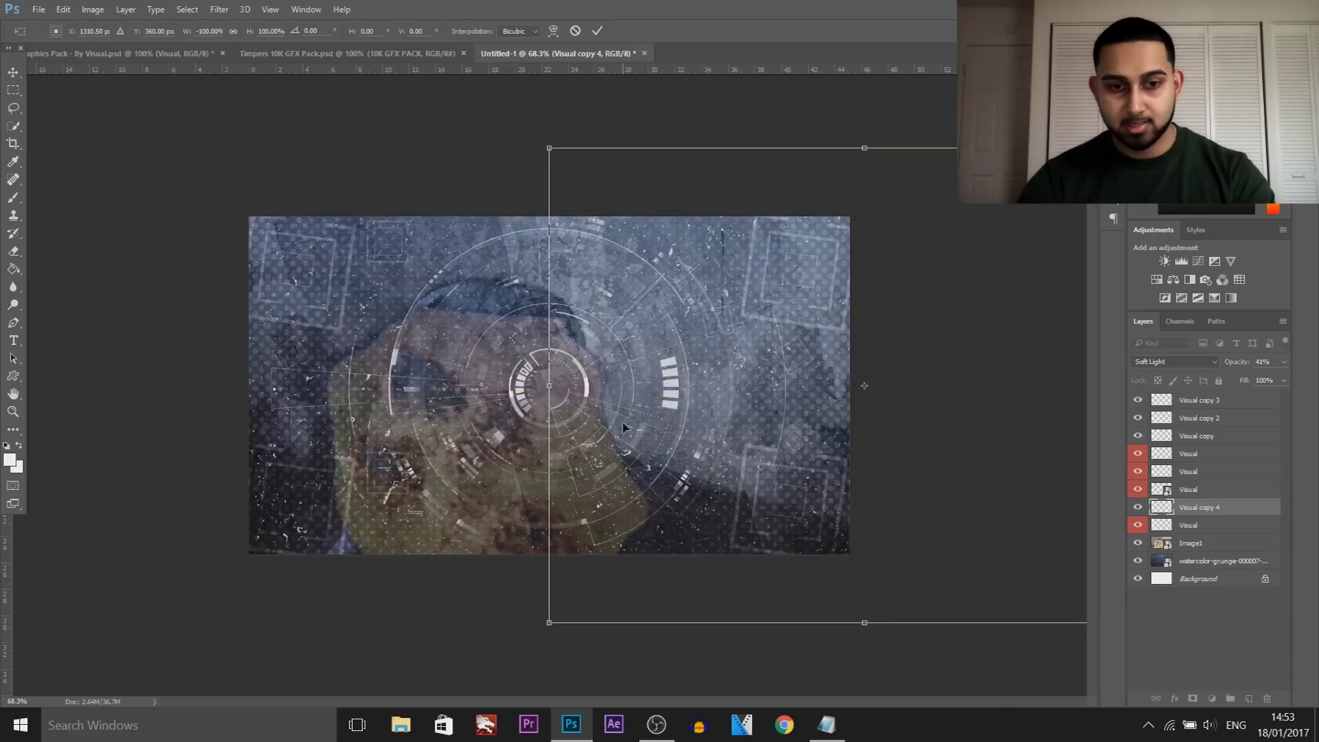
{"action": "key", "text": "Return"}
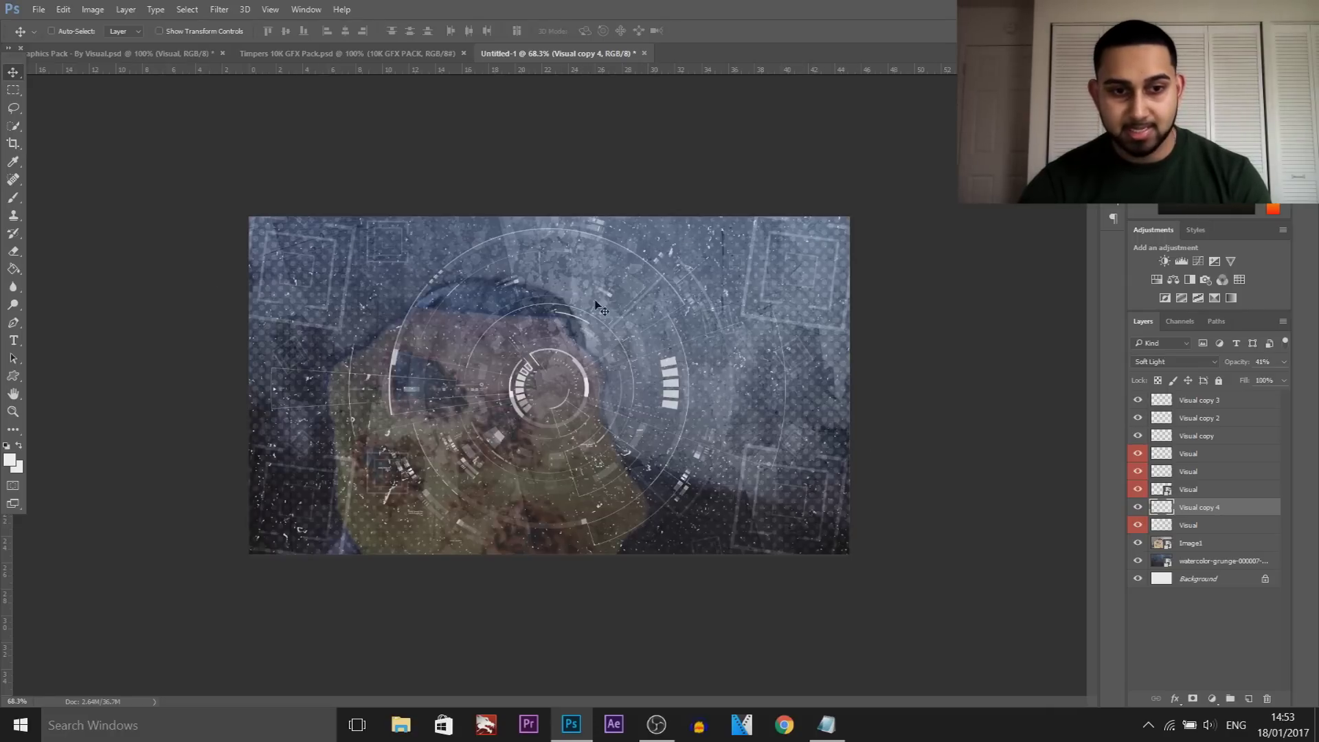
- Hide the dotted halftone in the graphics pack, then collapse and hide its Halftones group
{"action": "left_click", "coordinate": [127, 54]}
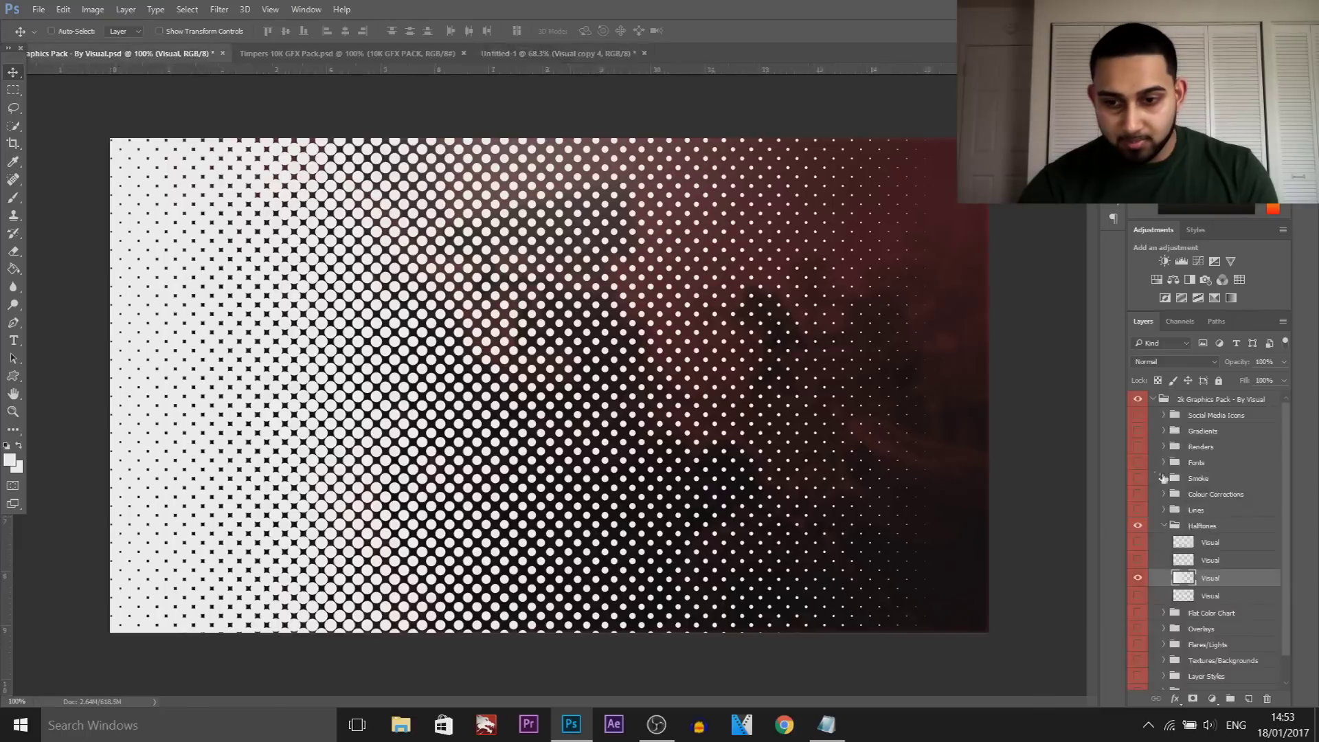
{"action": "left_click", "coordinate": [1138, 578]}
{"action": "left_click", "coordinate": [1164, 526]}
{"action": "left_click", "coordinate": [1139, 526]}
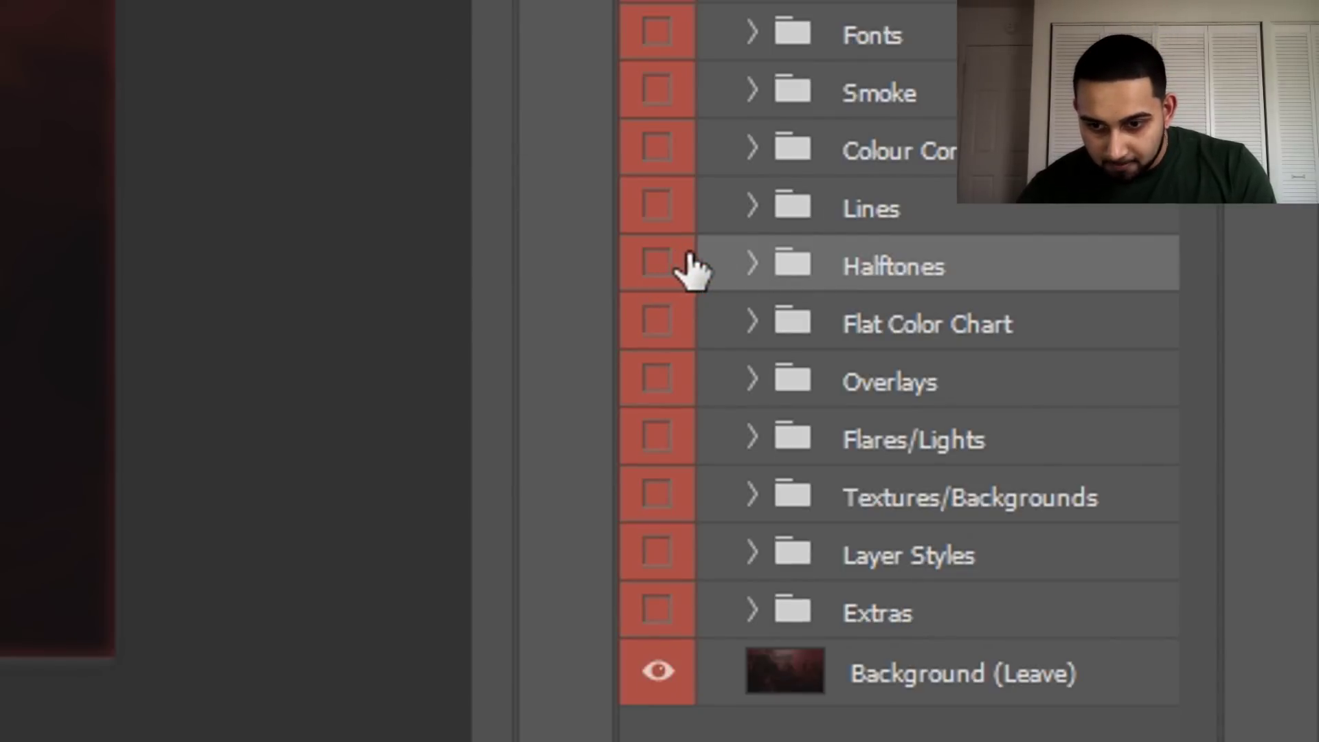
- Show and expand the graphics pack's Flares/Lights group to browse its layers
{"action": "left_click", "coordinate": [685, 443]}
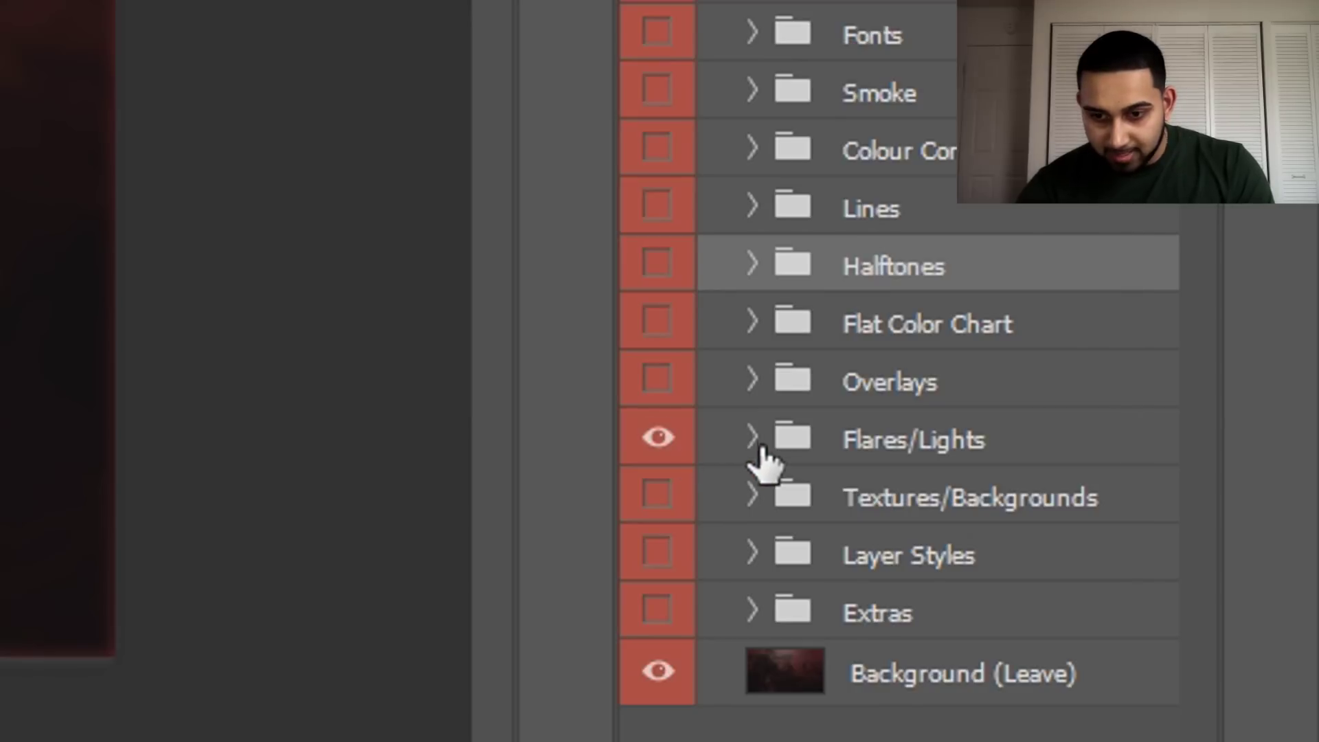
{"action": "left_click", "coordinate": [753, 440]}
{"action": "scroll", "coordinate": [736, 456], "scroll_direction": "down", "scroll_amount": 3}
{"action": "left_click", "coordinate": [684, 523]}
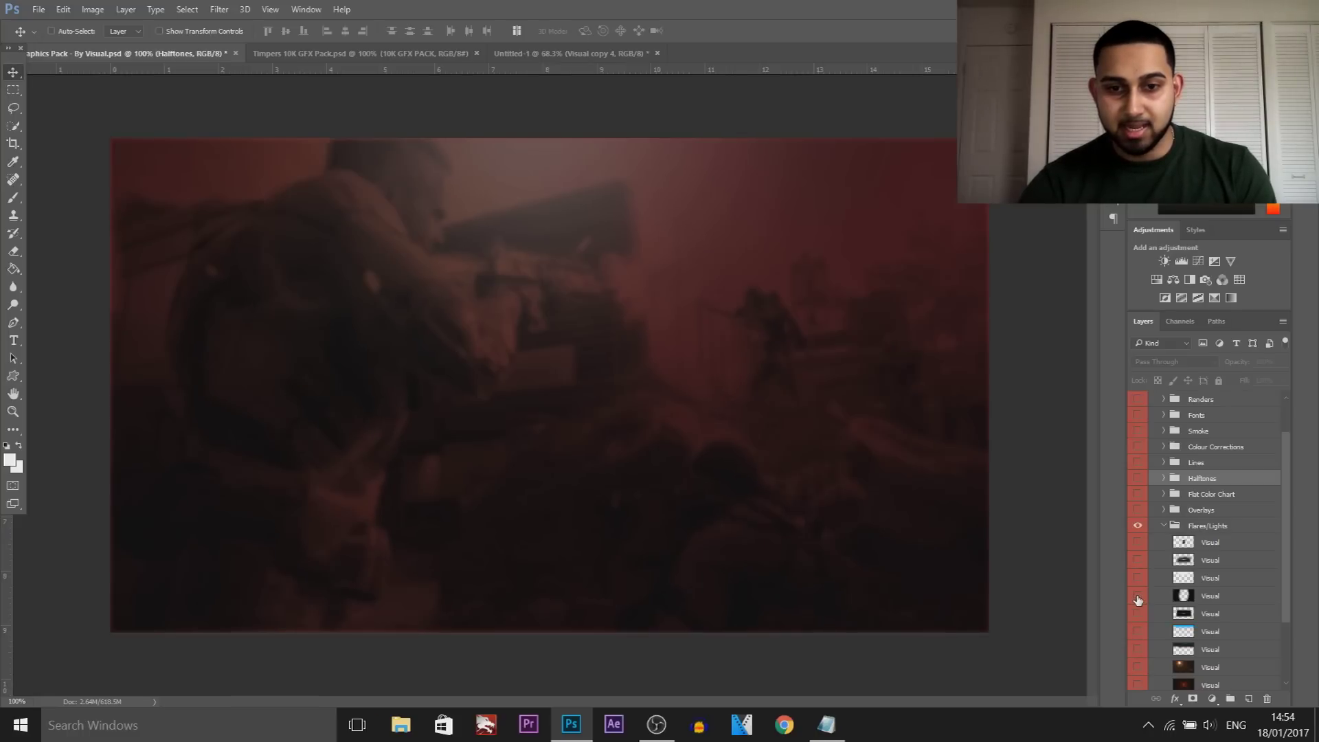
- Copy the oval black-edged light layer into Untitled-1 as the topmost layer, and compare the canvas with and without it
{"action": "left_click_drag", "start_coordinate": [1211, 596], "coordinate": [588, 434]}
{"action": "left_click_drag", "start_coordinate": [1235, 542], "coordinate": [1223, 400]}
{"action": "left_click_drag", "start_coordinate": [673, 357], "coordinate": [709, 399]}
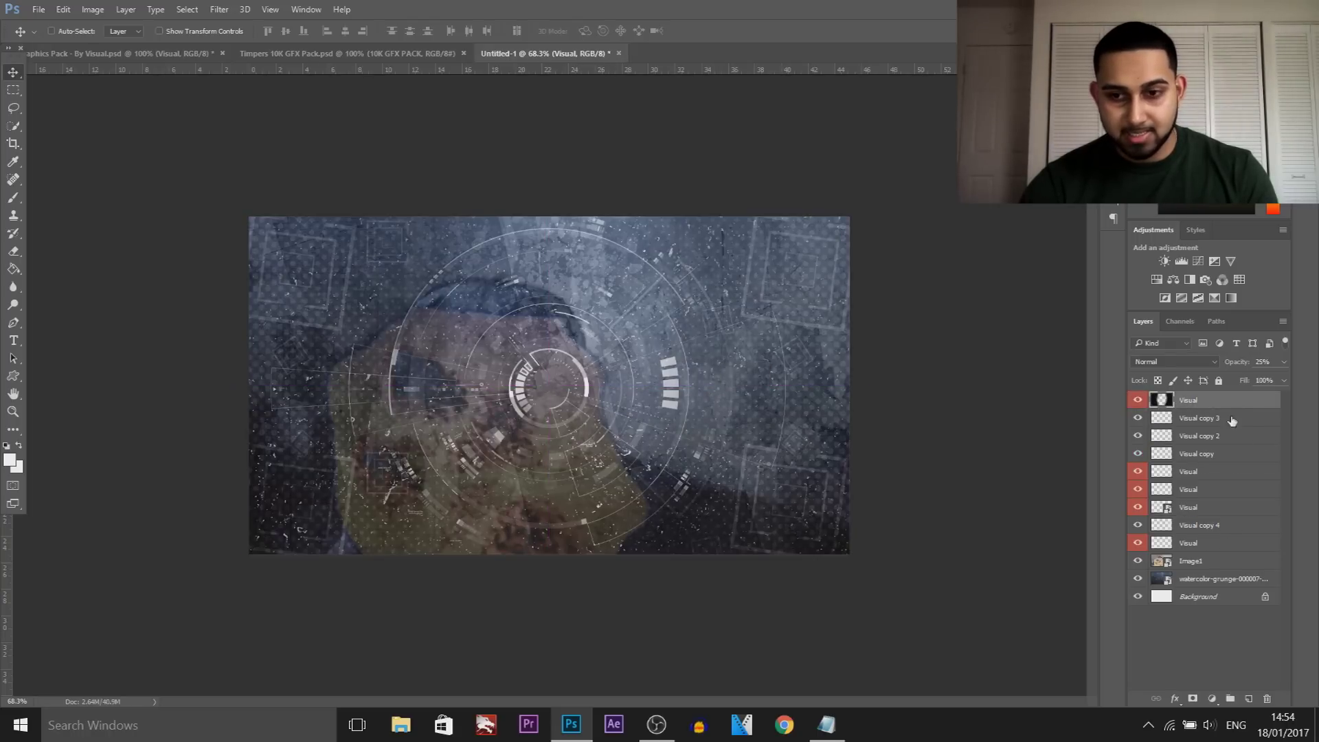
{"action": "left_click", "coordinate": [1138, 401]}
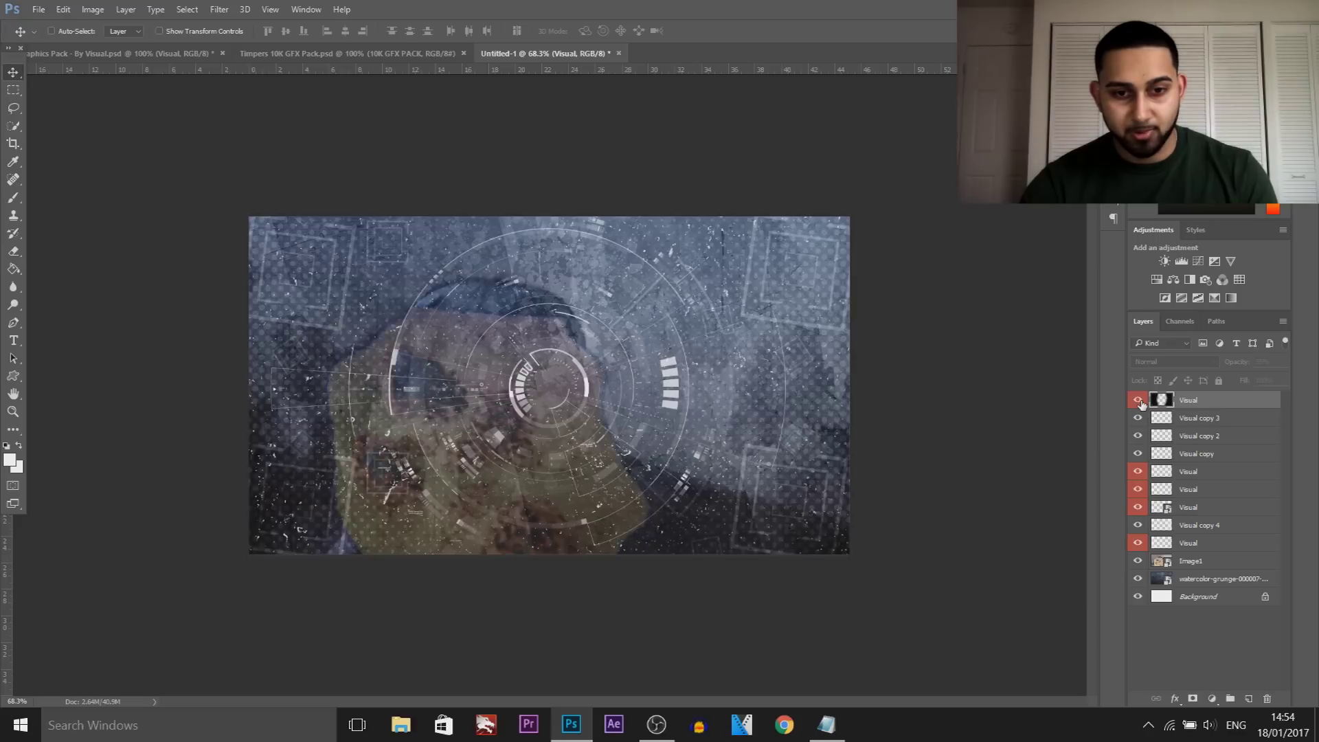
{"action": "left_click", "coordinate": [1138, 401]}
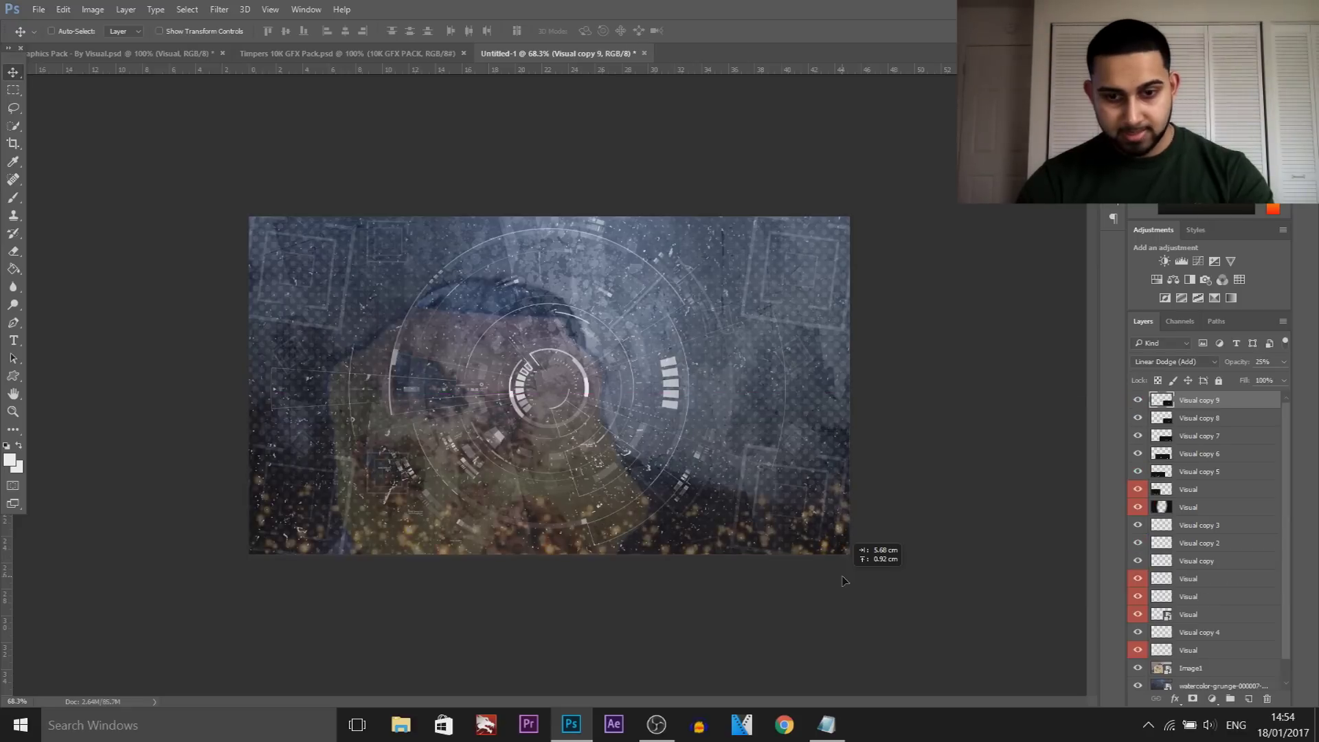
- Position the last sparks copy in the canvas's lower-right corner and hide the sparks layer in the graphics pack
{"action": "left_click_drag", "start_coordinate": [846, 543], "coordinate": [848, 544]}
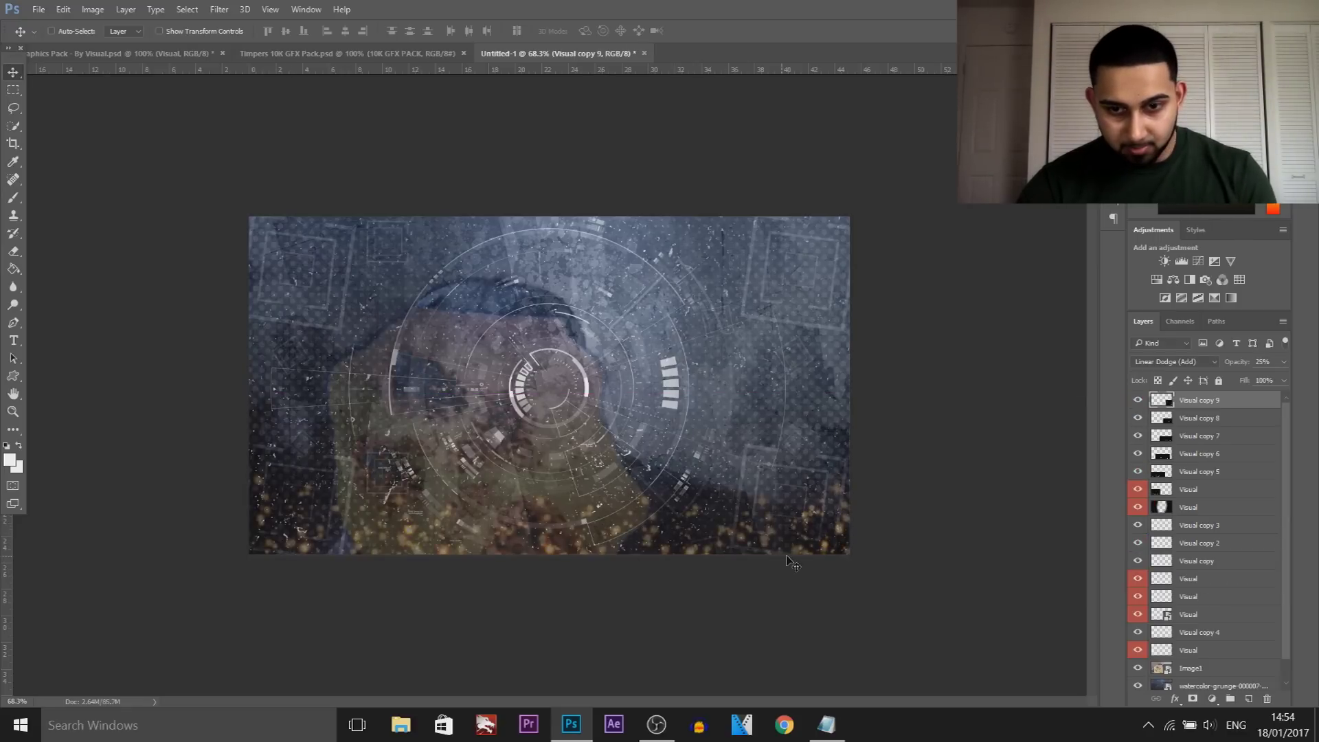
{"action": "left_click", "coordinate": [98, 53]}
{"action": "scroll", "coordinate": [1152, 685], "scroll_direction": "down", "scroll_amount": 1}
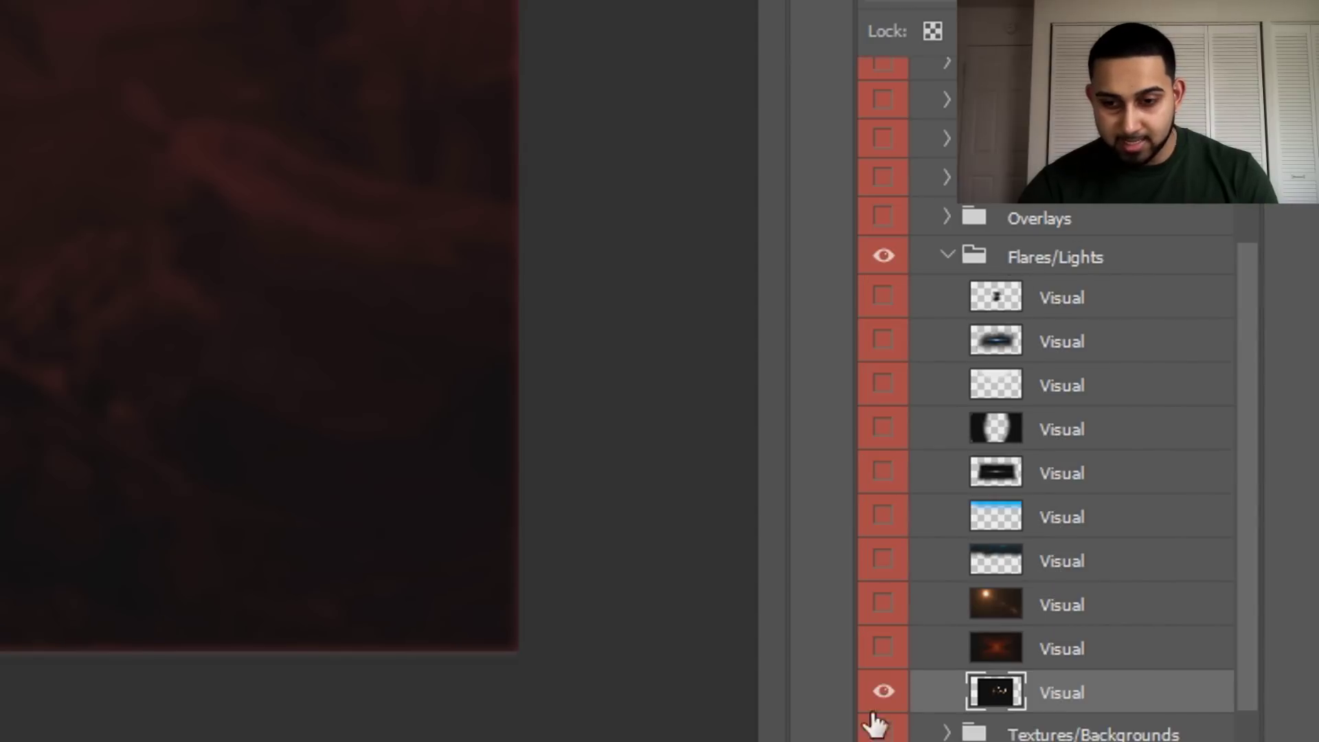
{"action": "left_click", "coordinate": [884, 691]}
{"action": "left_click", "coordinate": [1141, 651]}
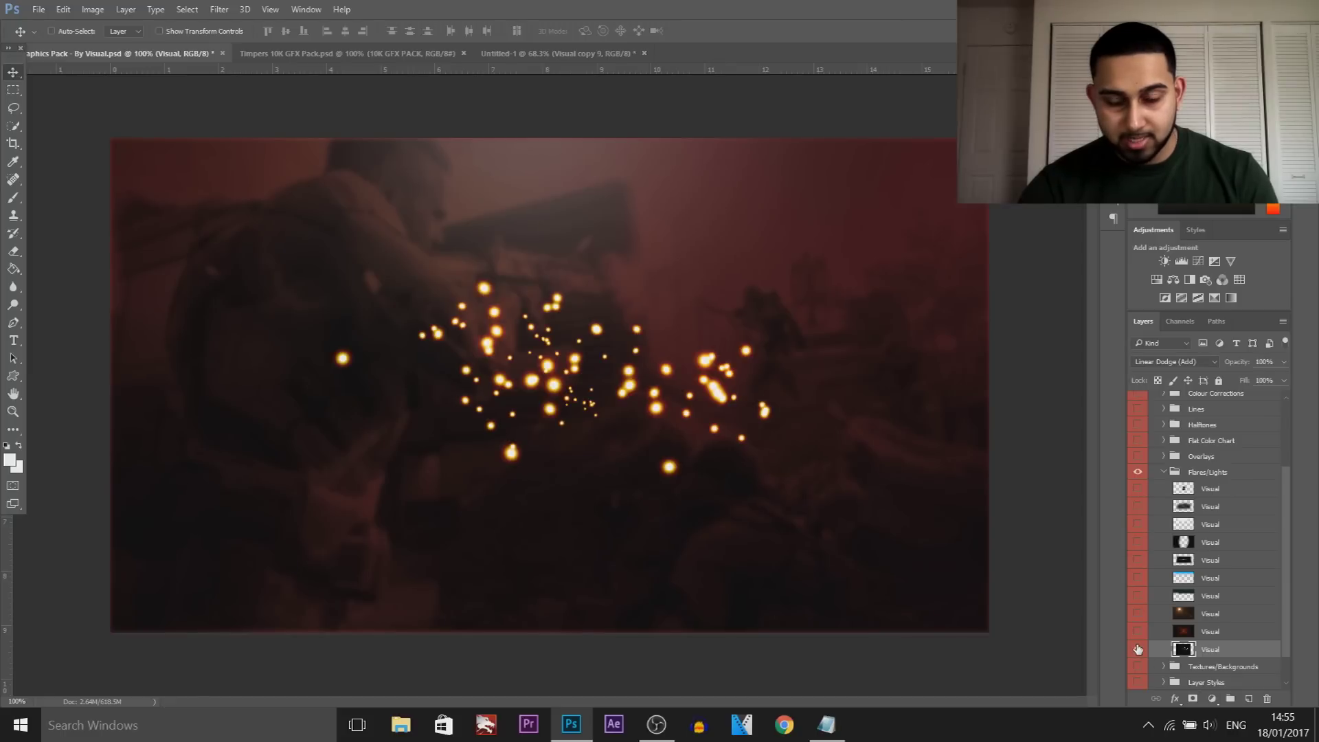
{"action": "left_click", "coordinate": [1141, 652]}
- Copy the soft white top-light layer from the Flares/Lights group into Untitled-1 and compare the canvas with and without it
{"action": "scroll", "coordinate": [1146, 601], "scroll_direction": "up", "scroll_amount": 3}
{"action": "left_click", "coordinate": [1139, 572]}
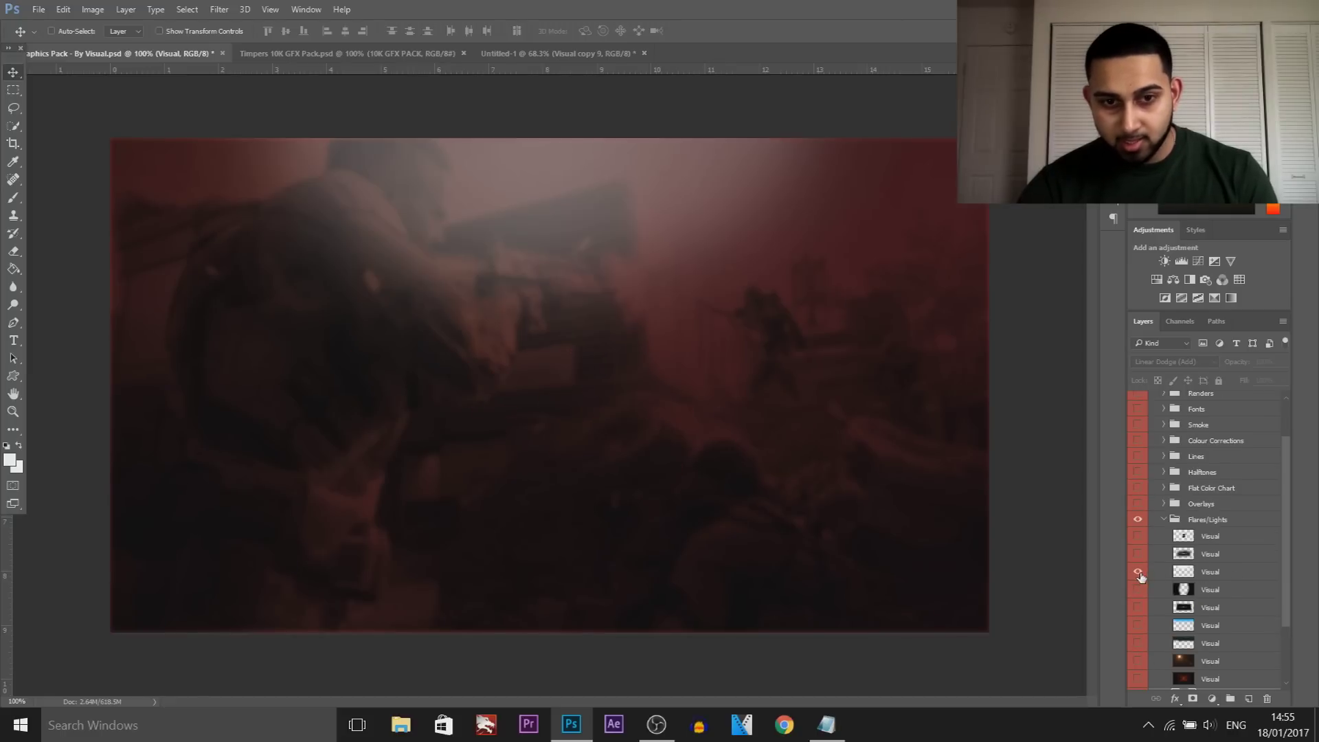
{"action": "left_click", "coordinate": [1138, 573]}
{"action": "left_click_drag", "start_coordinate": [1231, 571], "coordinate": [647, 372]}
{"action": "left_click", "coordinate": [1137, 399]}
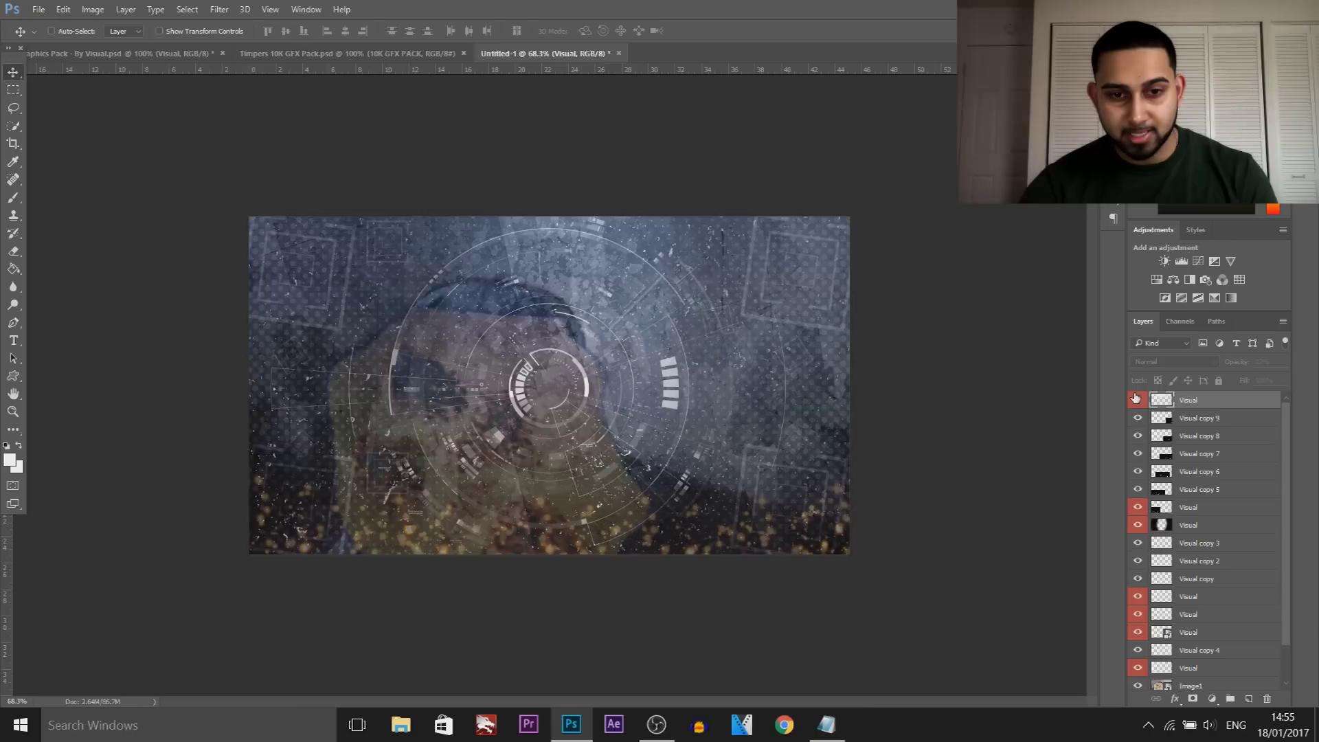
{"action": "left_click", "coordinate": [1136, 399]}
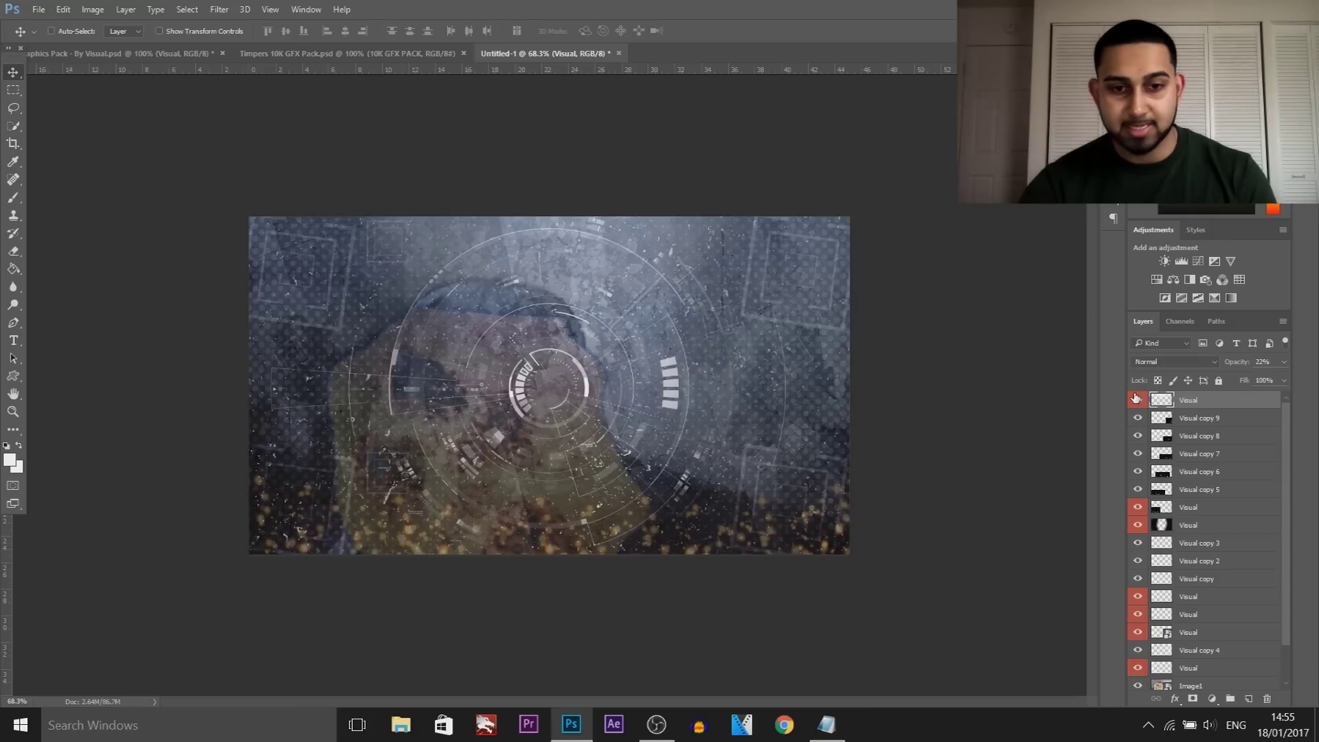
- Add a new layer above Visual copy 9 and create a canvas-wide text box reading PORTAL EFFECT on two lines
{"action": "left_click", "coordinate": [1202, 419]}
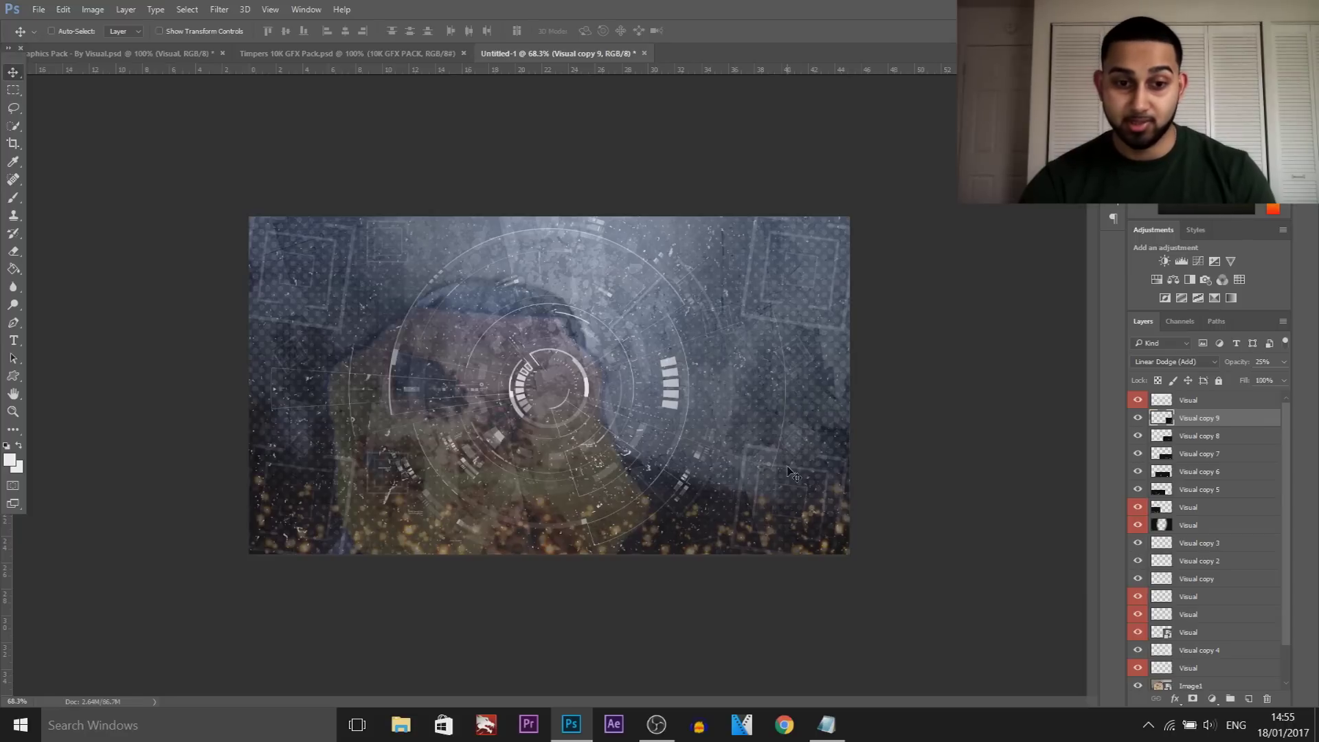
{"action": "key", "text": "ctrl+shift+alt+n"}
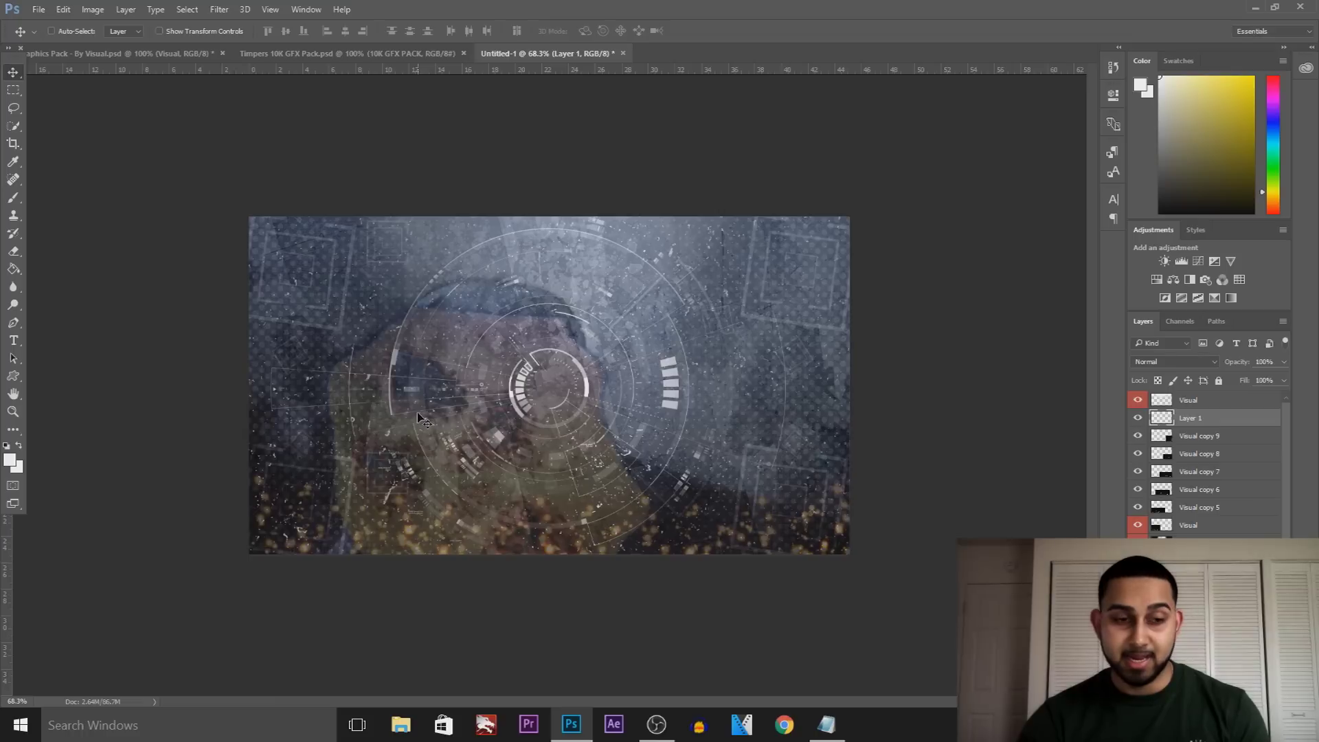
{"action": "left_click", "coordinate": [13, 343]}
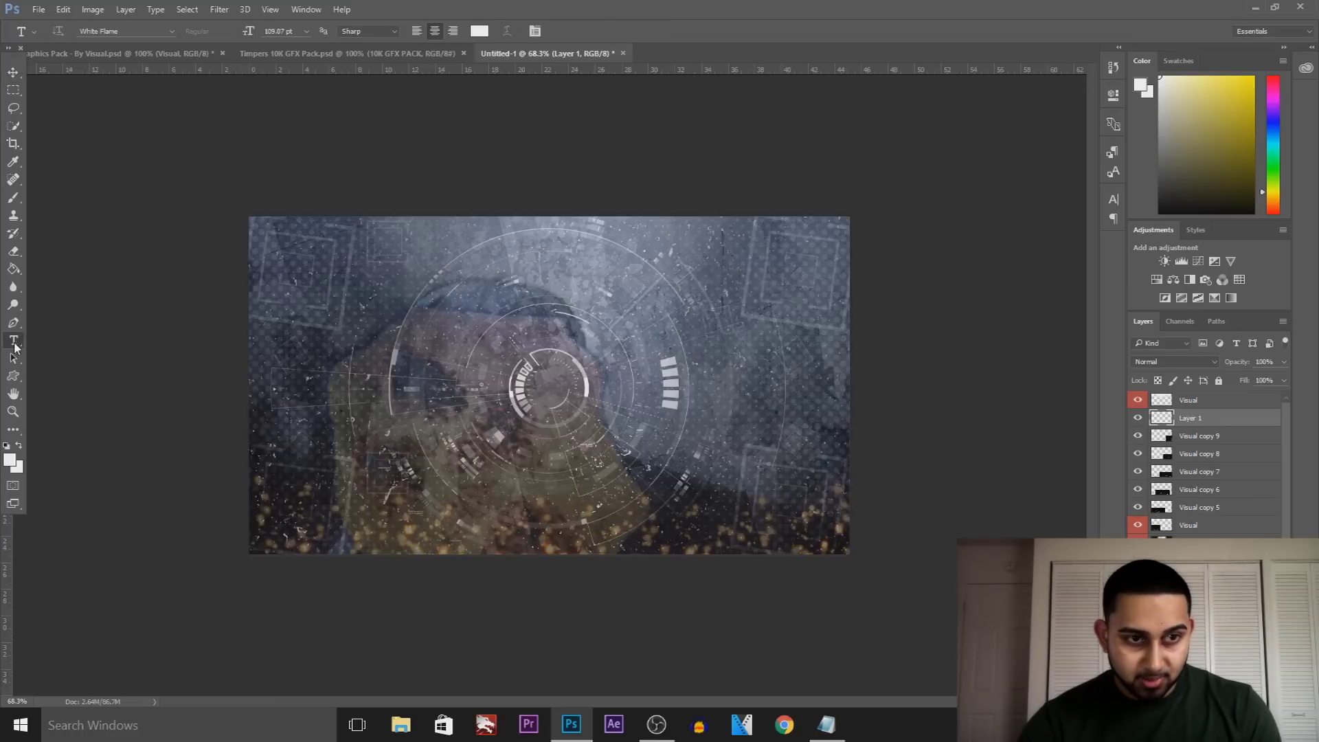
{"action": "left_click_drag", "start_coordinate": [246, 294], "coordinate": [841, 460]}
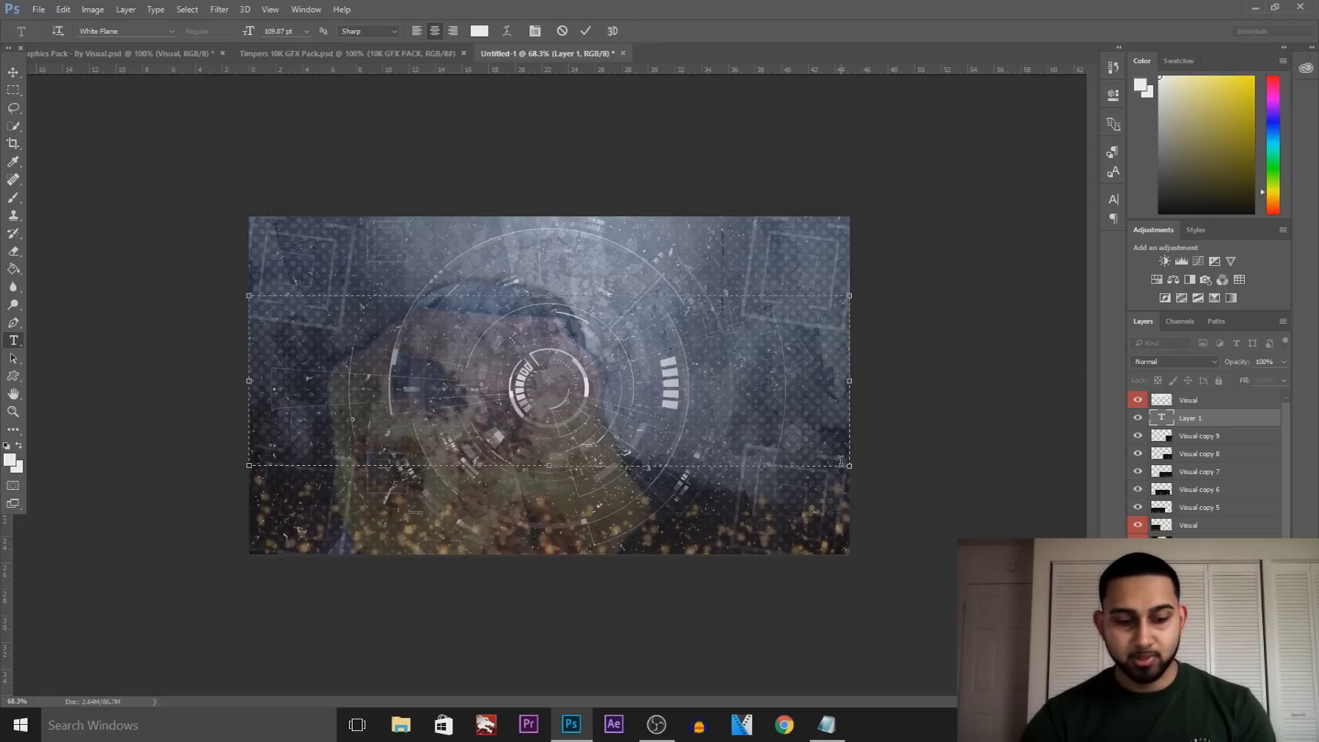
{"action": "type", "text": "PORTAL"}
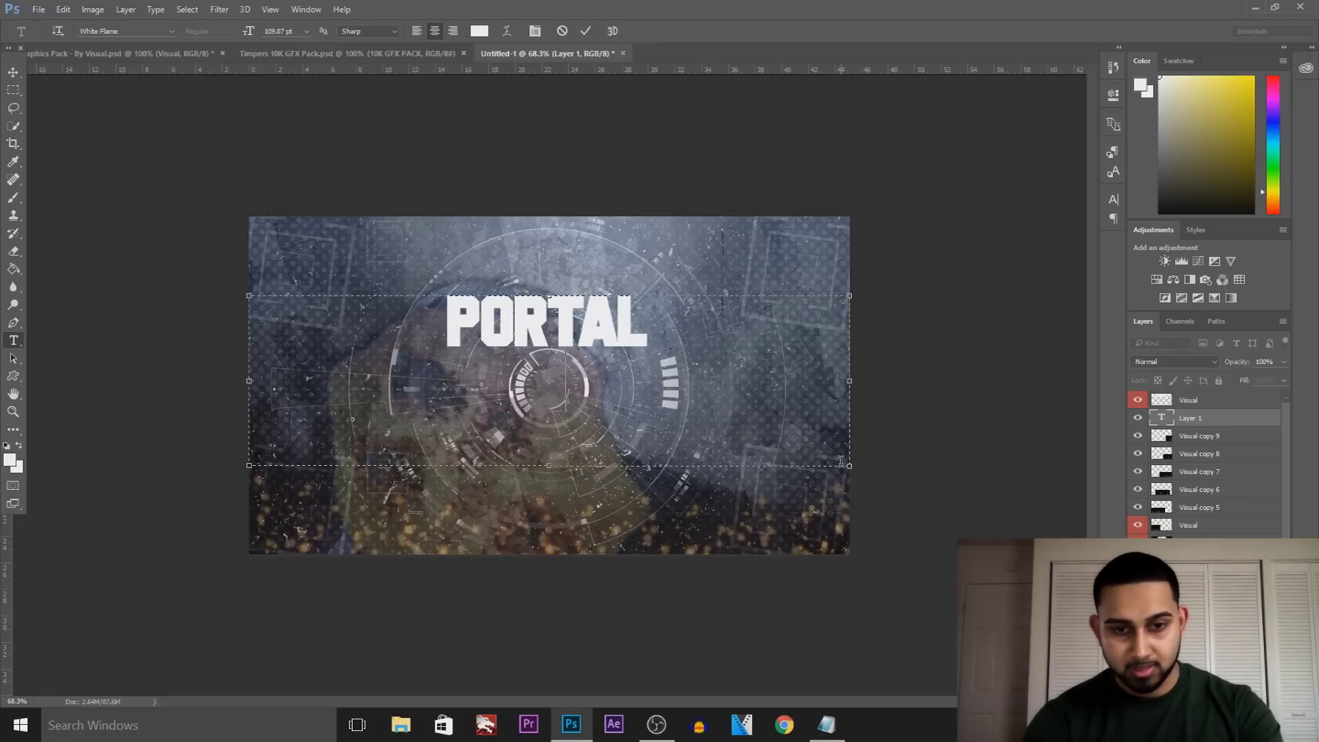
{"action": "key", "text": "Return"}
{"action": "type", "text": "EFFECT"}
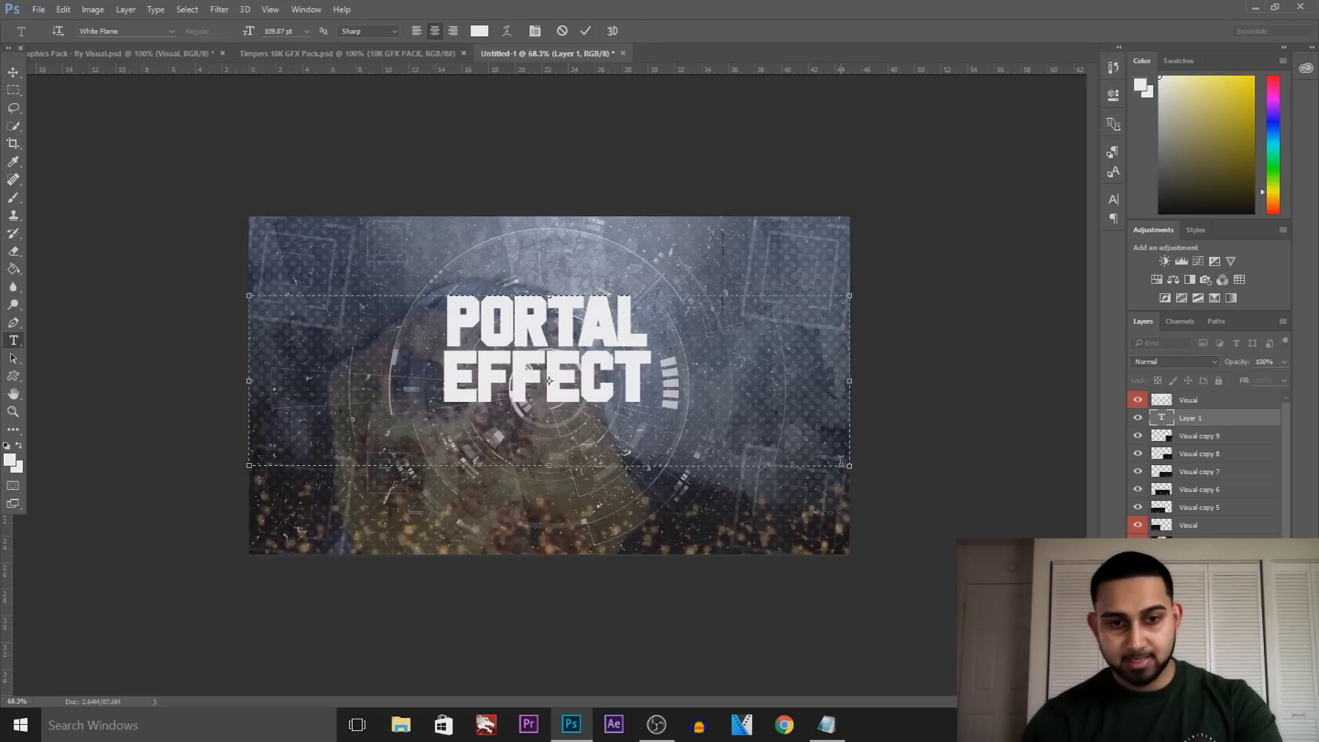
- Set the whole title's font size to 110.07 pt and enlarge the word PORTAL beyond EFFECT
{"action": "key", "text": "ctrl+a"}
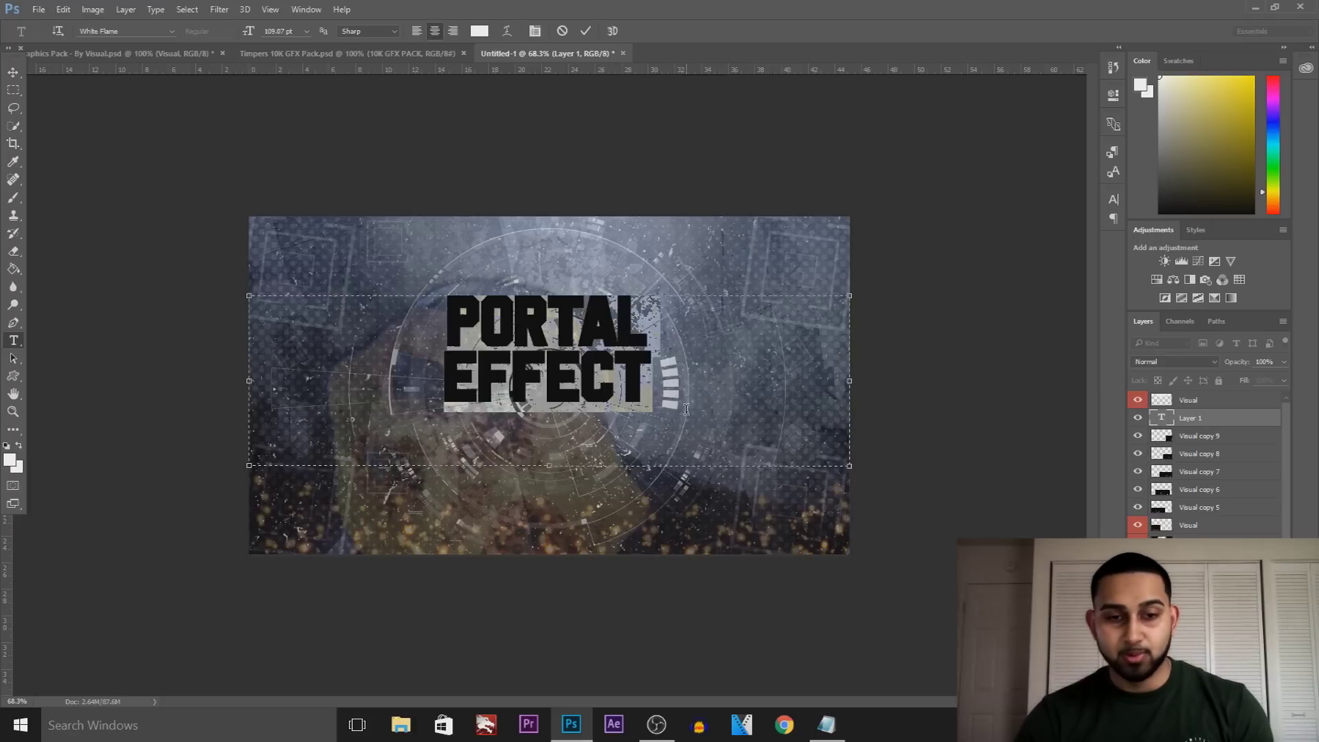
{"action": "mouse_move", "coordinate": [250, 31]}
{"action": "left_mouse_down"}
{"action": "mouse_move", "coordinate": [269, 35]}
{"action": "mouse_move", "coordinate": [247, 39]}
{"action": "left_mouse_up"}
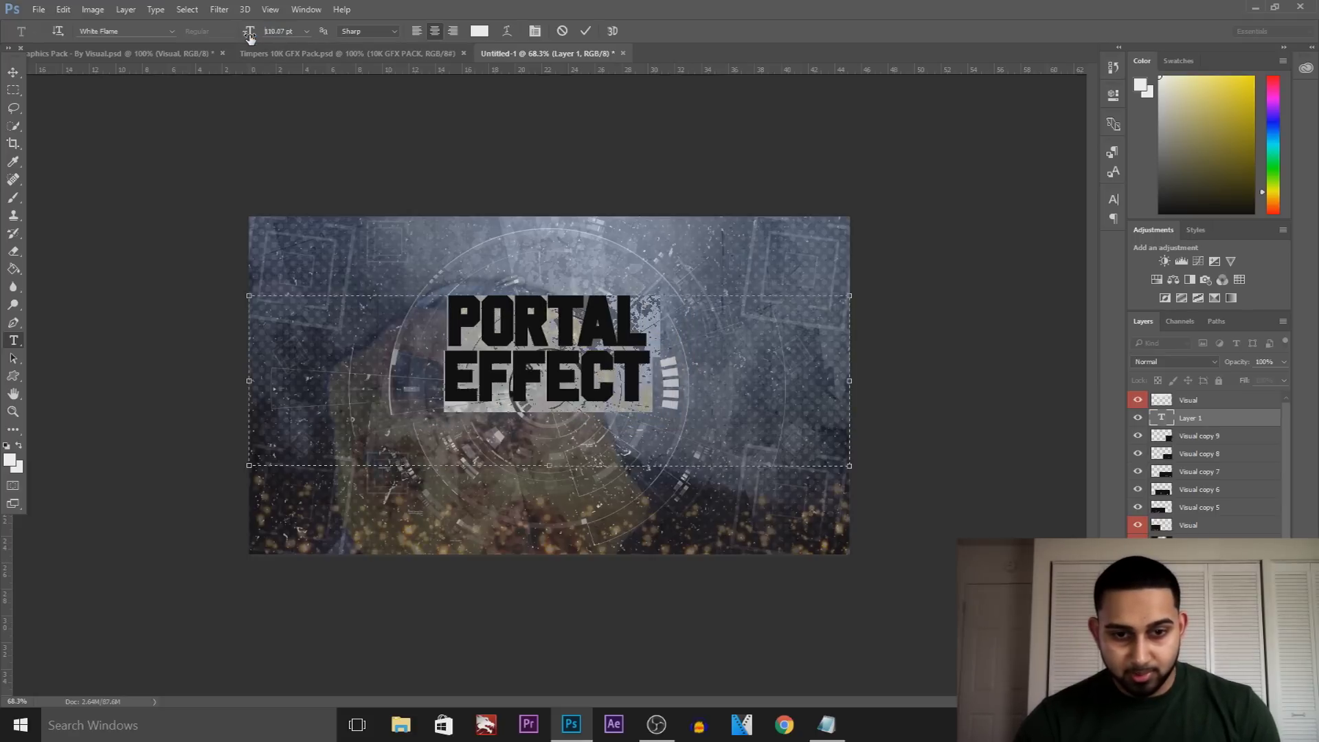
{"action": "left_click", "coordinate": [725, 323]}
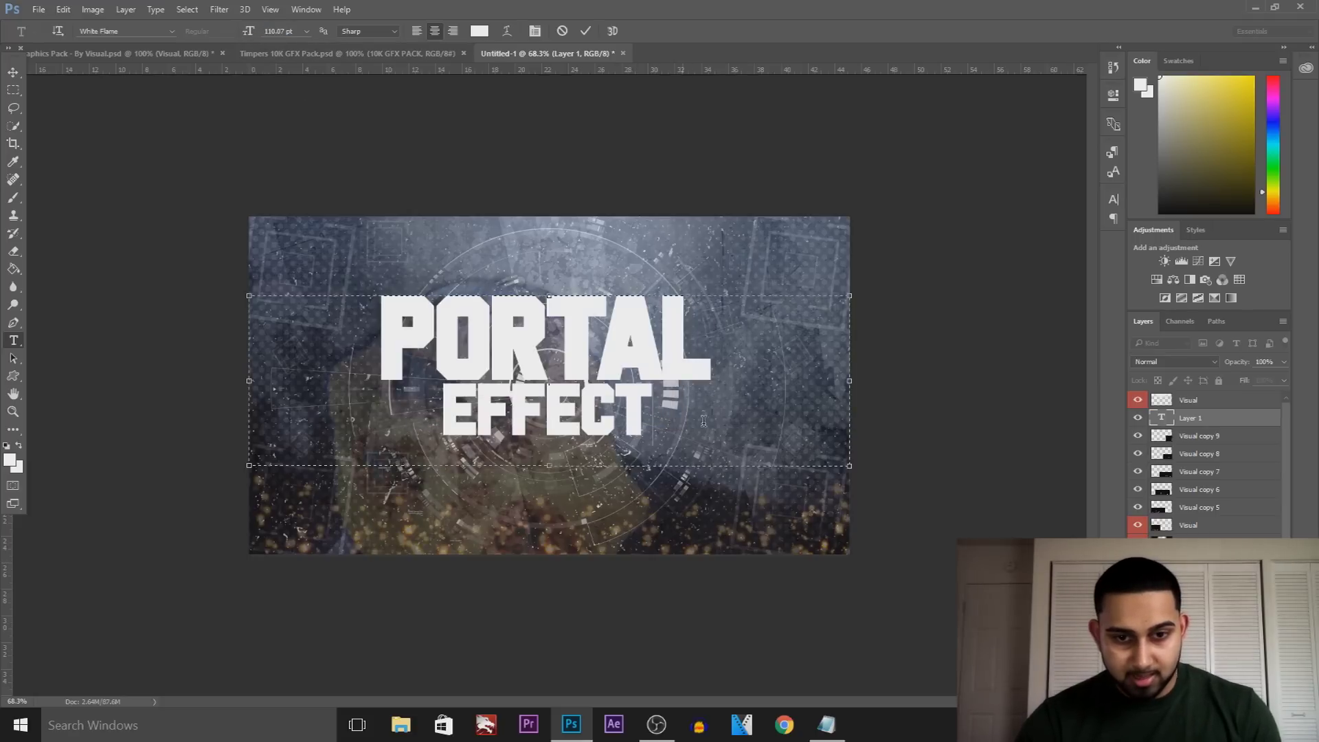
- Set the word EFFECT to a font size of 147.07 pt and extend the text box downward
{"action": "left_click_drag", "start_coordinate": [652, 416], "coordinate": [443, 416]}
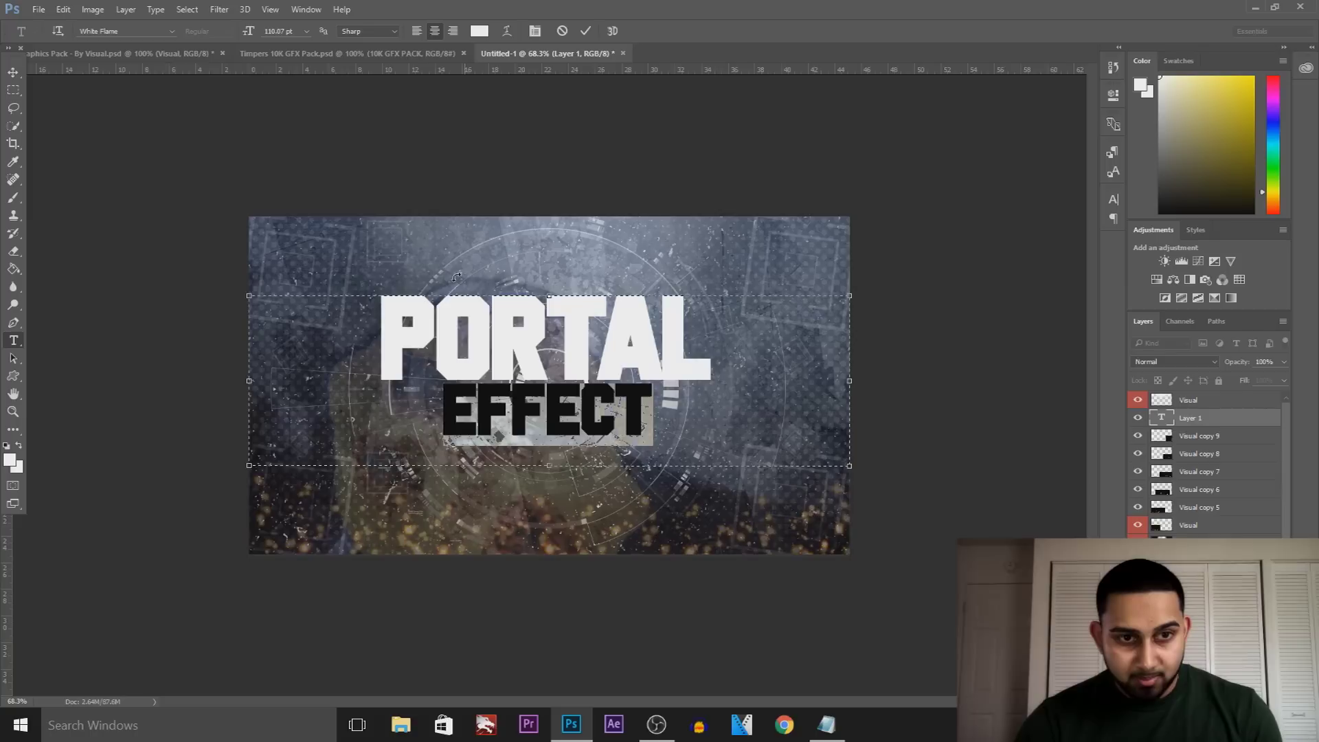
{"action": "left_click_drag", "start_coordinate": [250, 36], "coordinate": [275, 37]}
{"action": "left_click_drag", "start_coordinate": [547, 468], "coordinate": [550, 495]}
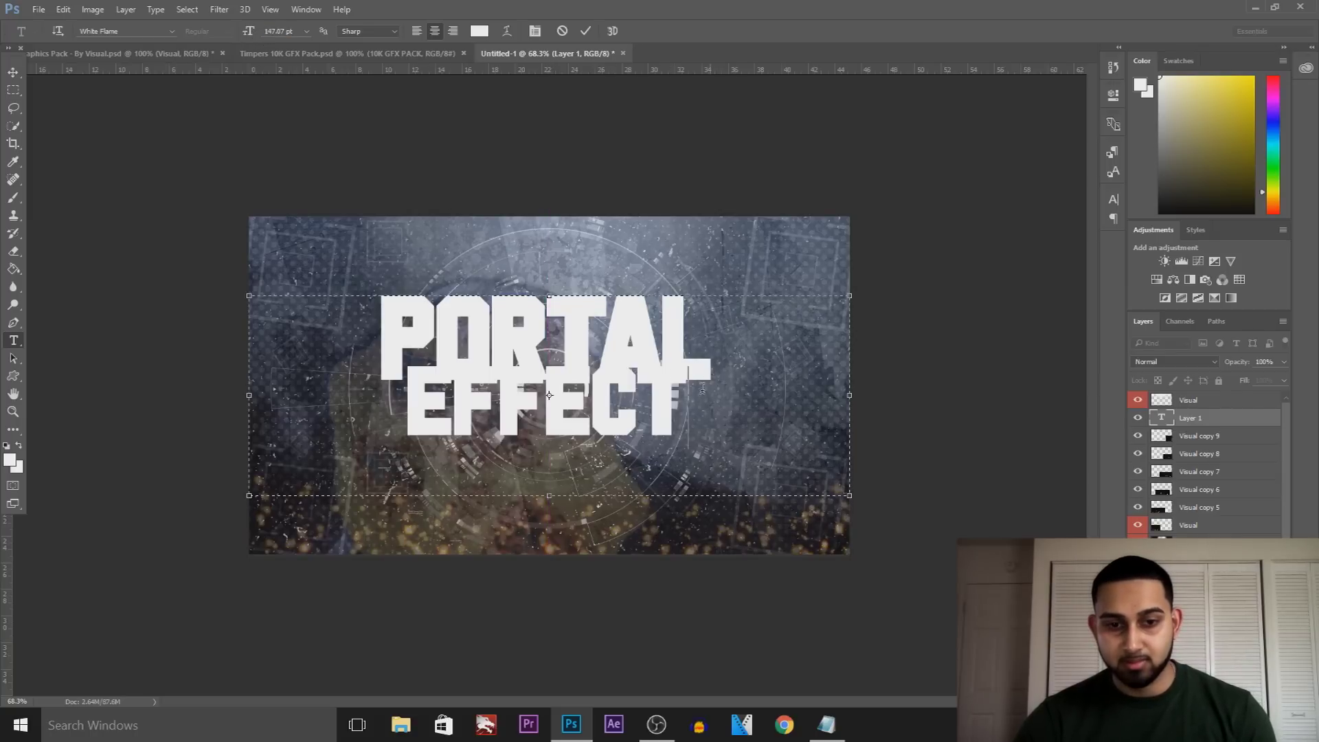
- Set the leading of the word EFFECT to 155 pt so it sits clear below PORTAL
{"action": "left_click_drag", "start_coordinate": [702, 388], "coordinate": [334, 389]}
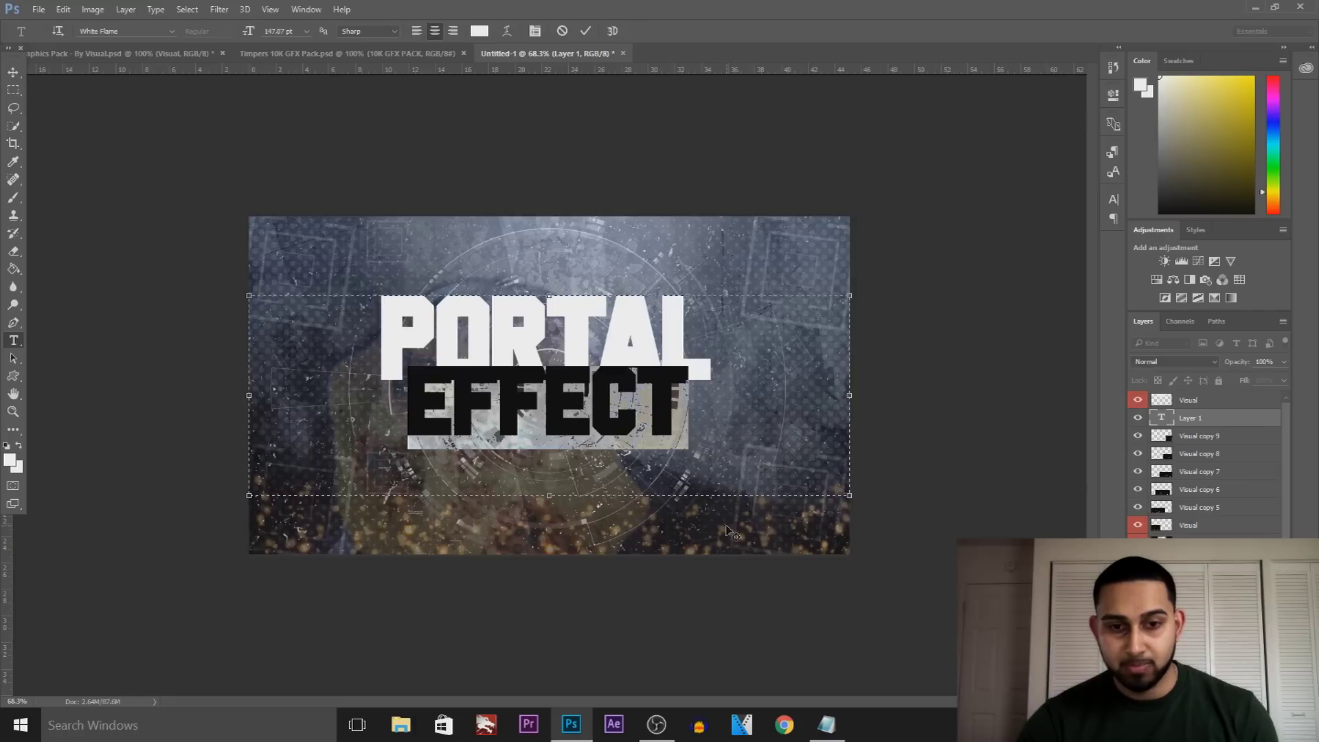
{"action": "left_click", "coordinate": [606, 414]}
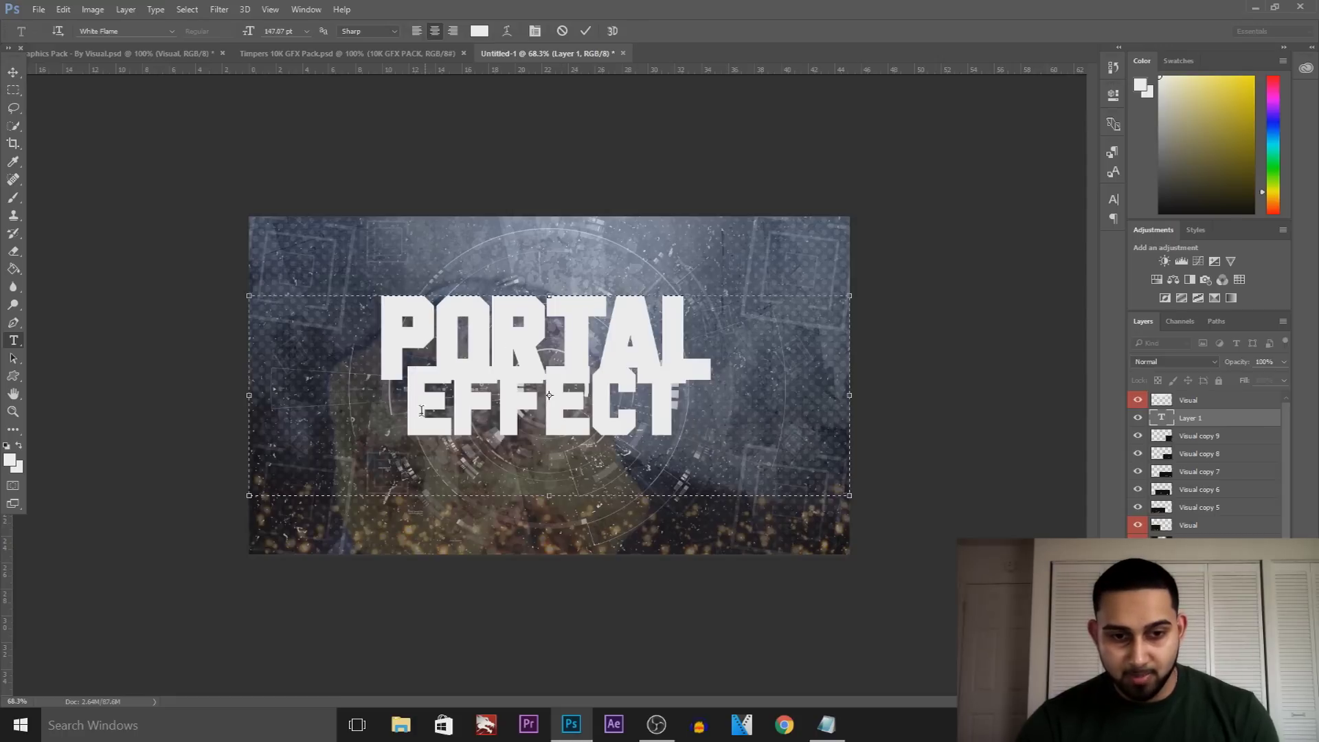
{"action": "left_click_drag", "start_coordinate": [431, 415], "coordinate": [795, 429]}
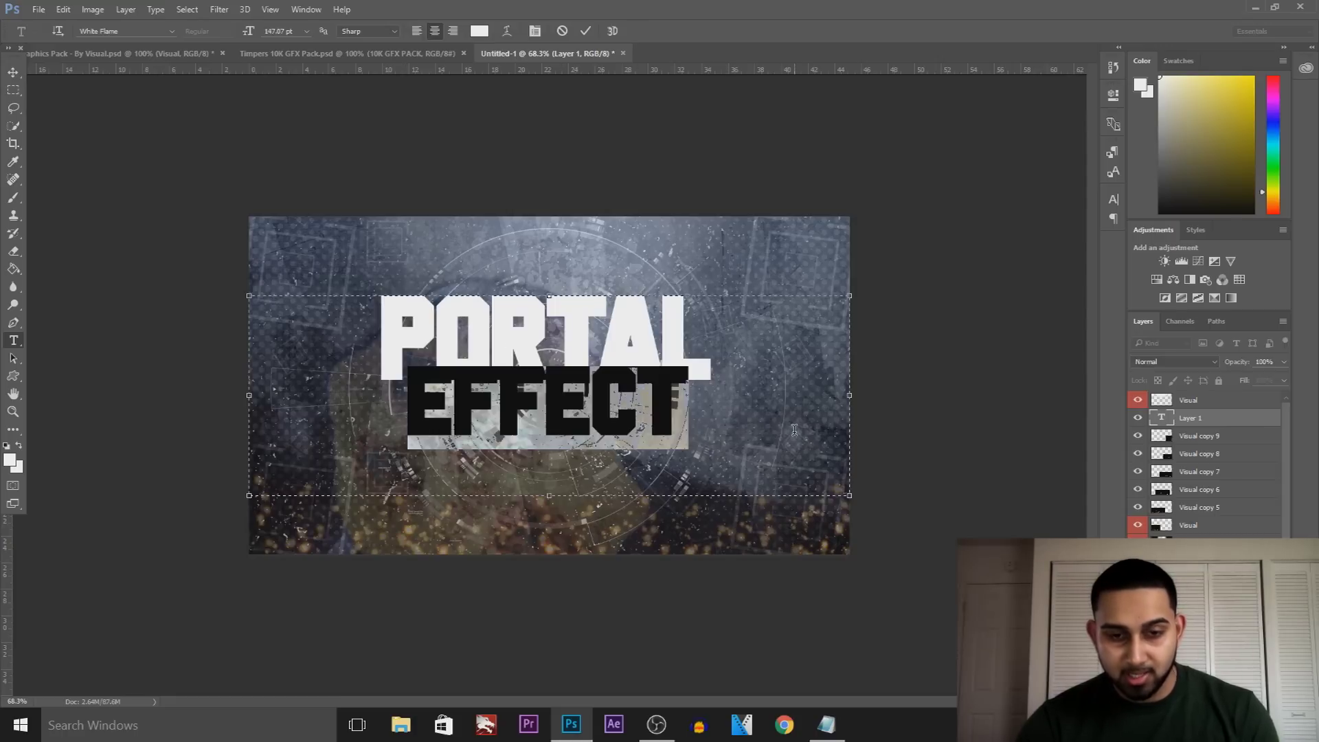
{"action": "left_click", "coordinate": [1112, 198]}
{"action": "left_click_drag", "start_coordinate": [1036, 244], "coordinate": [1043, 237]}
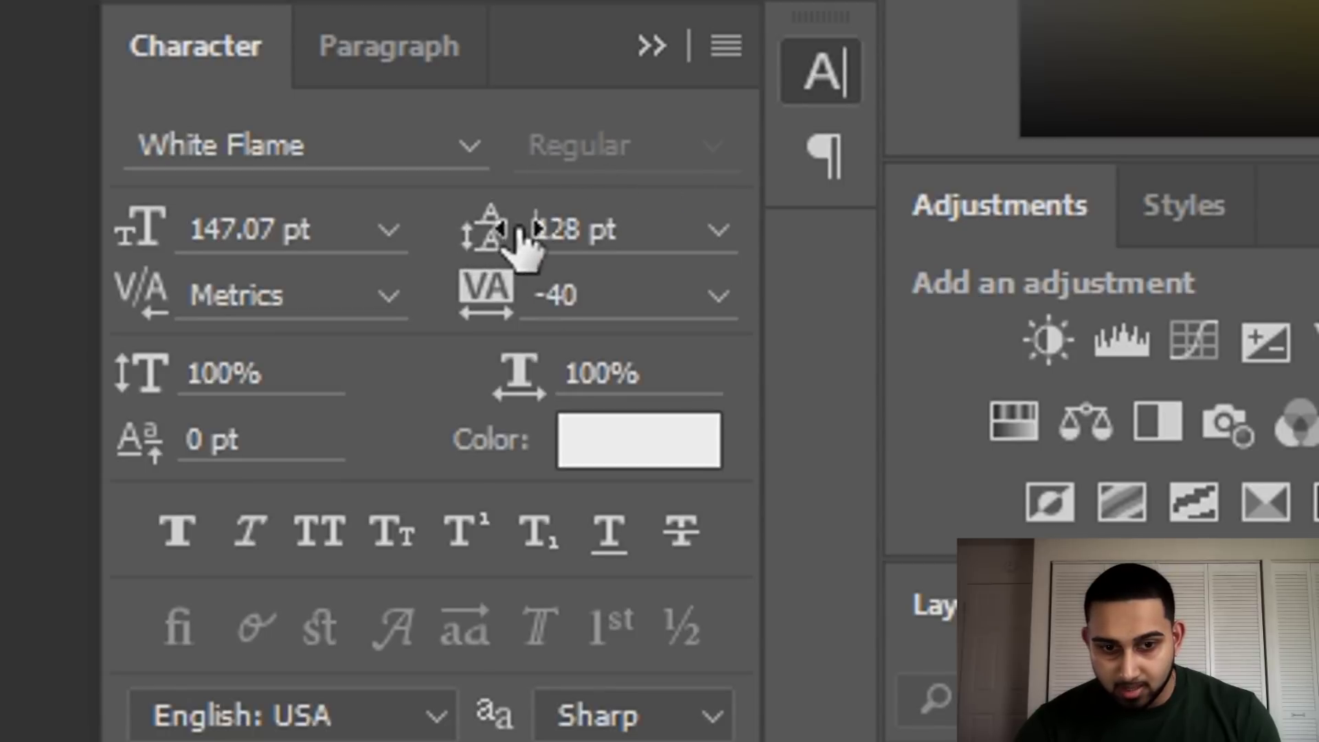
{"action": "left_click_drag", "start_coordinate": [522, 241], "coordinate": [571, 243]}
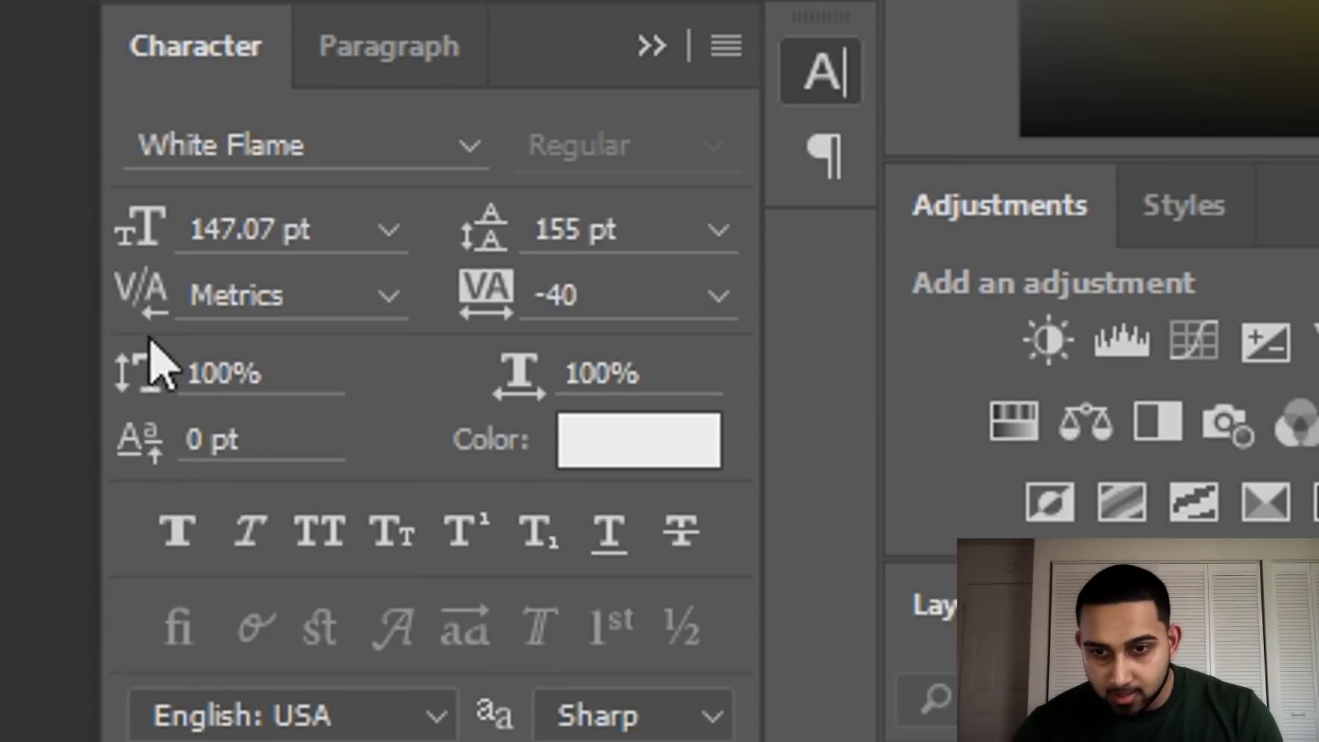
- Set the tracking of the word EFFECT to 120 to widen it to about PORTAL's width
{"action": "left_click_drag", "start_coordinate": [485, 289], "coordinate": [521, 299]}
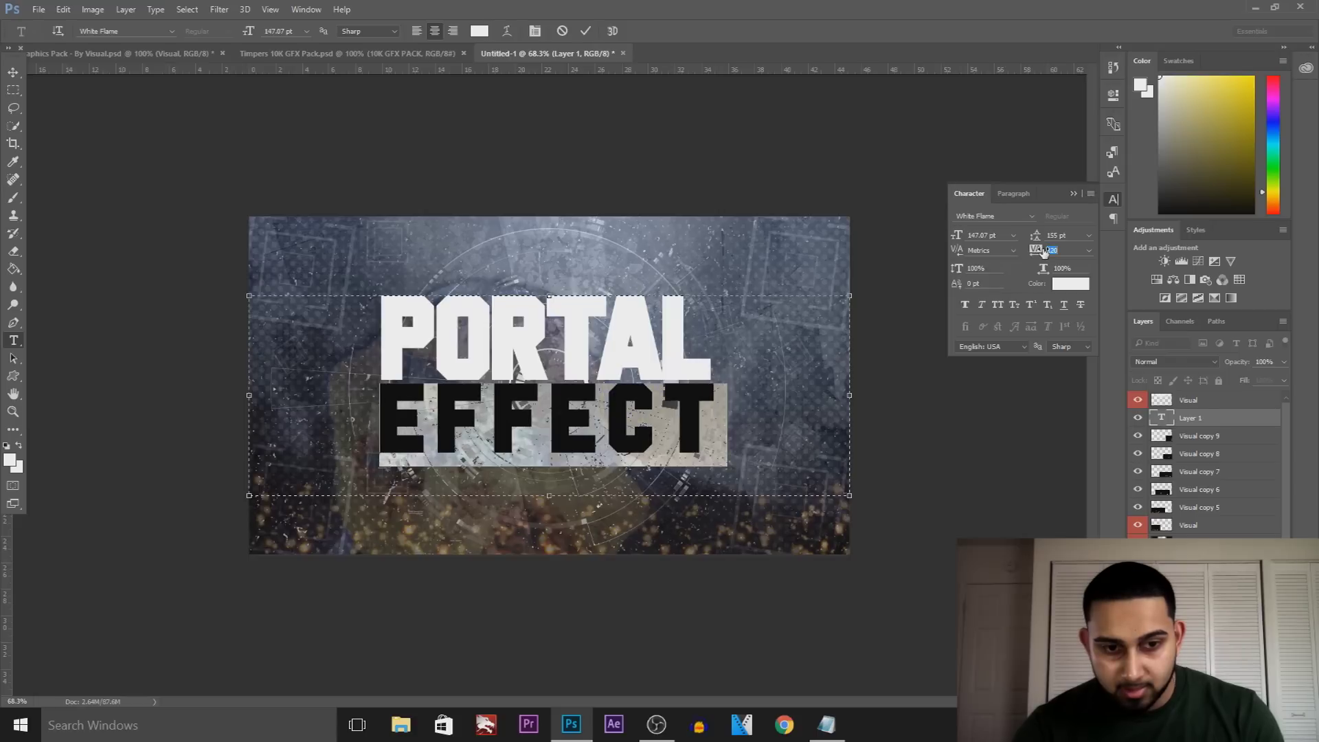
{"action": "left_click_drag", "start_coordinate": [1044, 252], "coordinate": [1044, 253]}
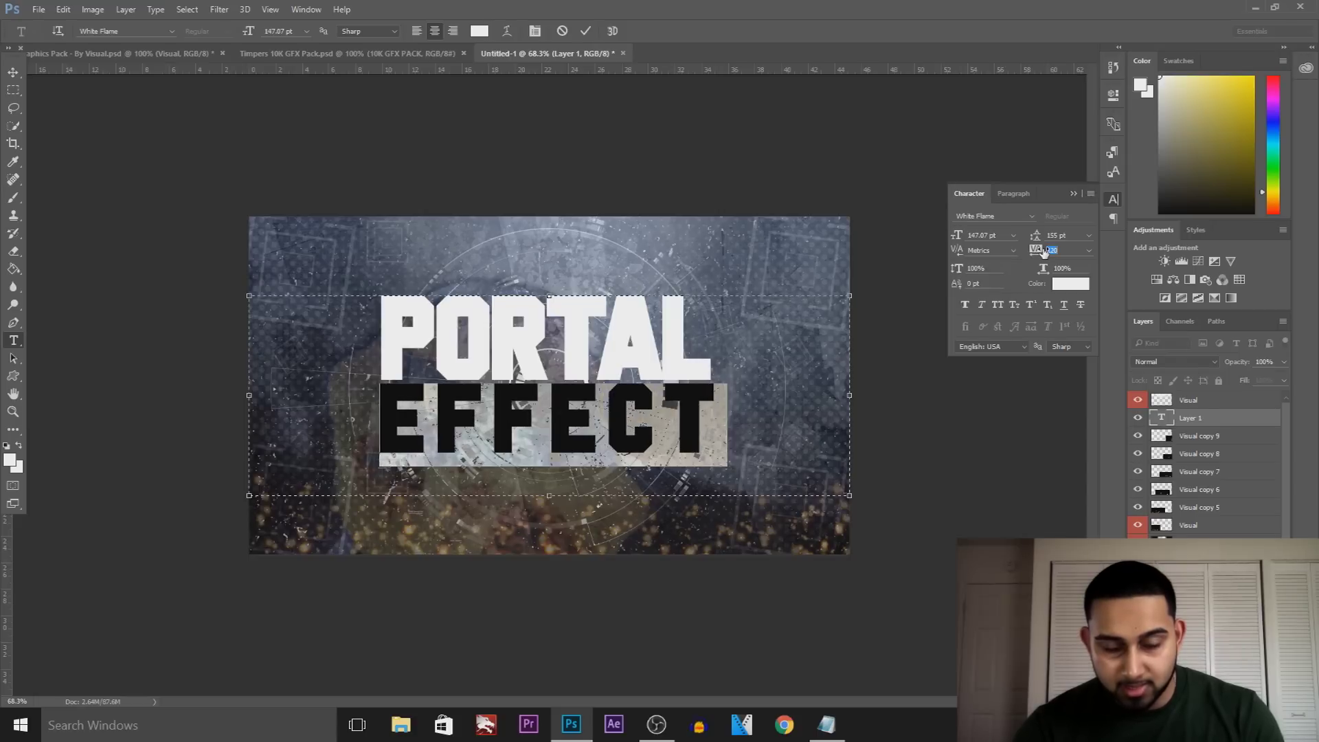
{"action": "left_click", "coordinate": [662, 401]}
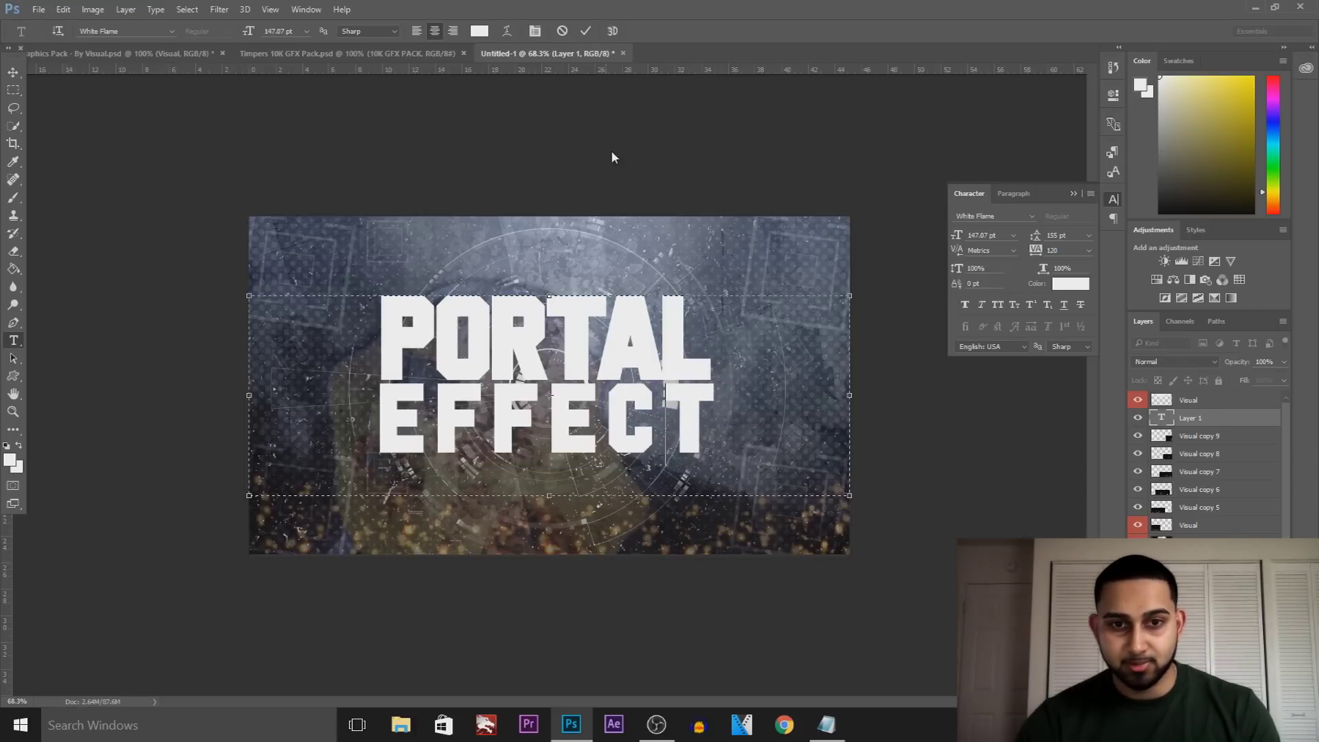
- Commit the title text and move it down slightly to the vertical centre of the canvas
{"action": "left_click", "coordinate": [586, 32]}
{"action": "left_click", "coordinate": [13, 72]}
{"action": "left_click_drag", "start_coordinate": [484, 285], "coordinate": [485, 294]}
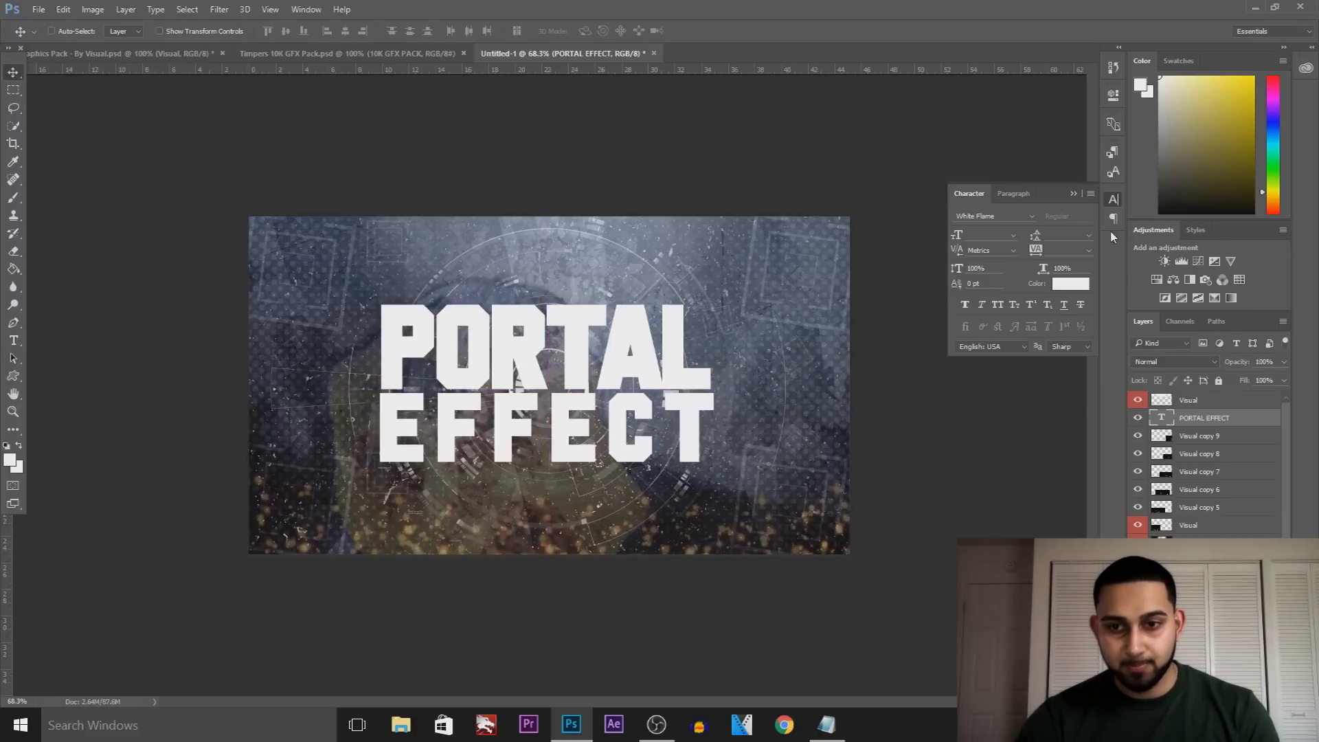
{"action": "left_click", "coordinate": [1074, 194]}
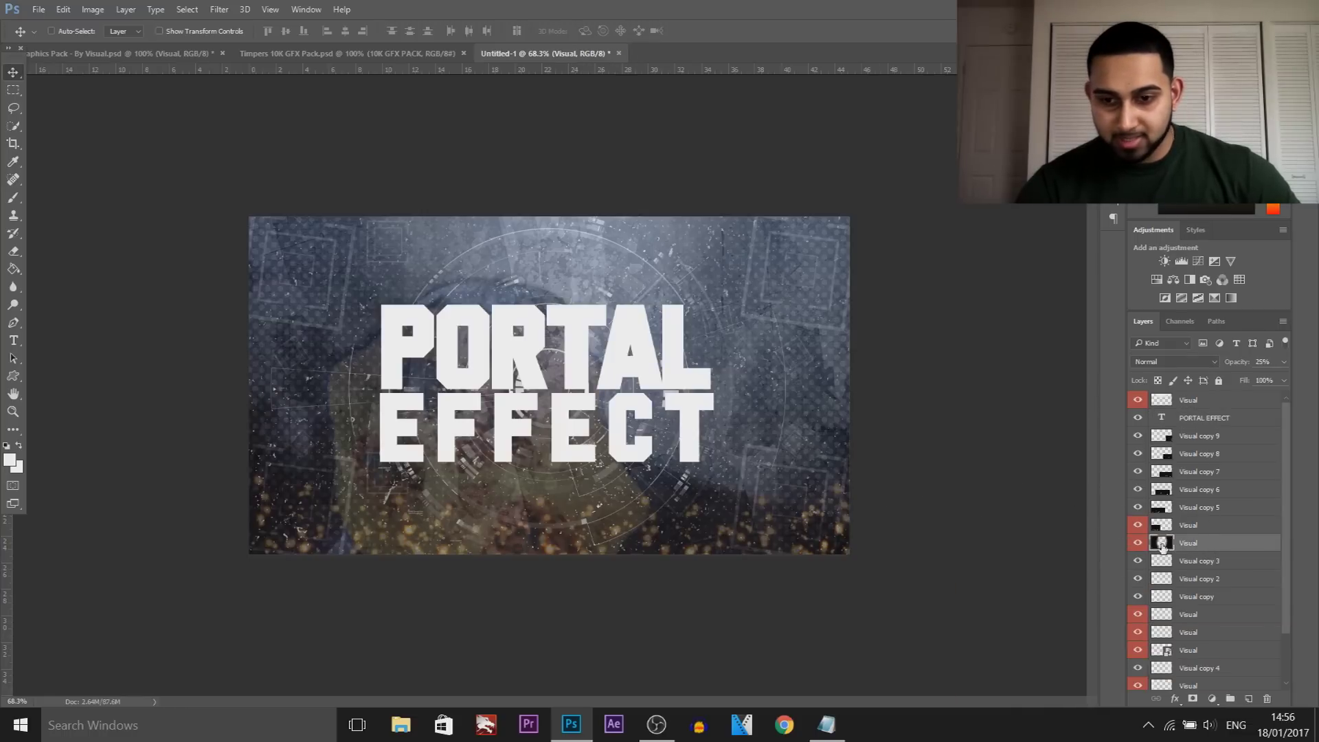
- Check the dark vignette layer's effect on the canvas and move that layer directly above the PORTAL EFFECT text layer
{"action": "left_click", "coordinate": [1140, 544]}
{"action": "left_click", "coordinate": [1140, 544]}
{"action": "left_click_drag", "start_coordinate": [1203, 544], "coordinate": [1193, 410]}
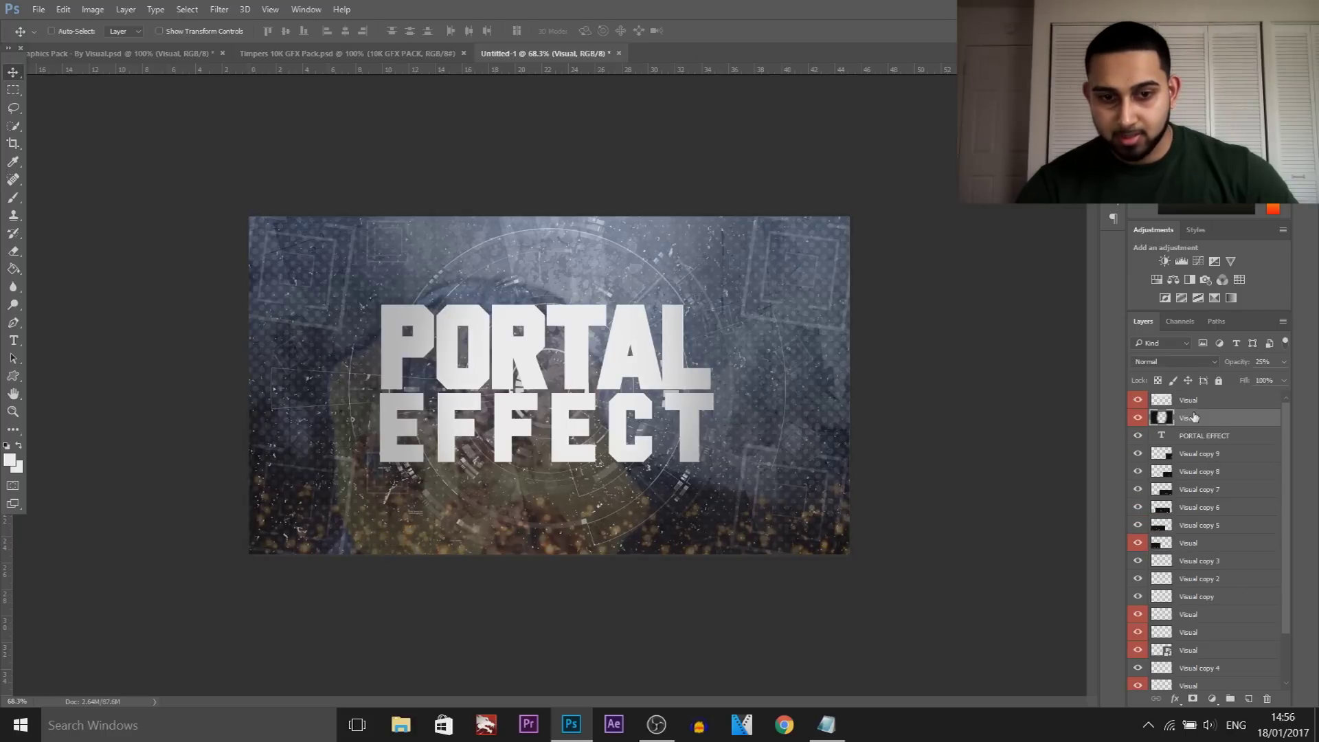
{"action": "left_click", "coordinate": [1194, 401]}
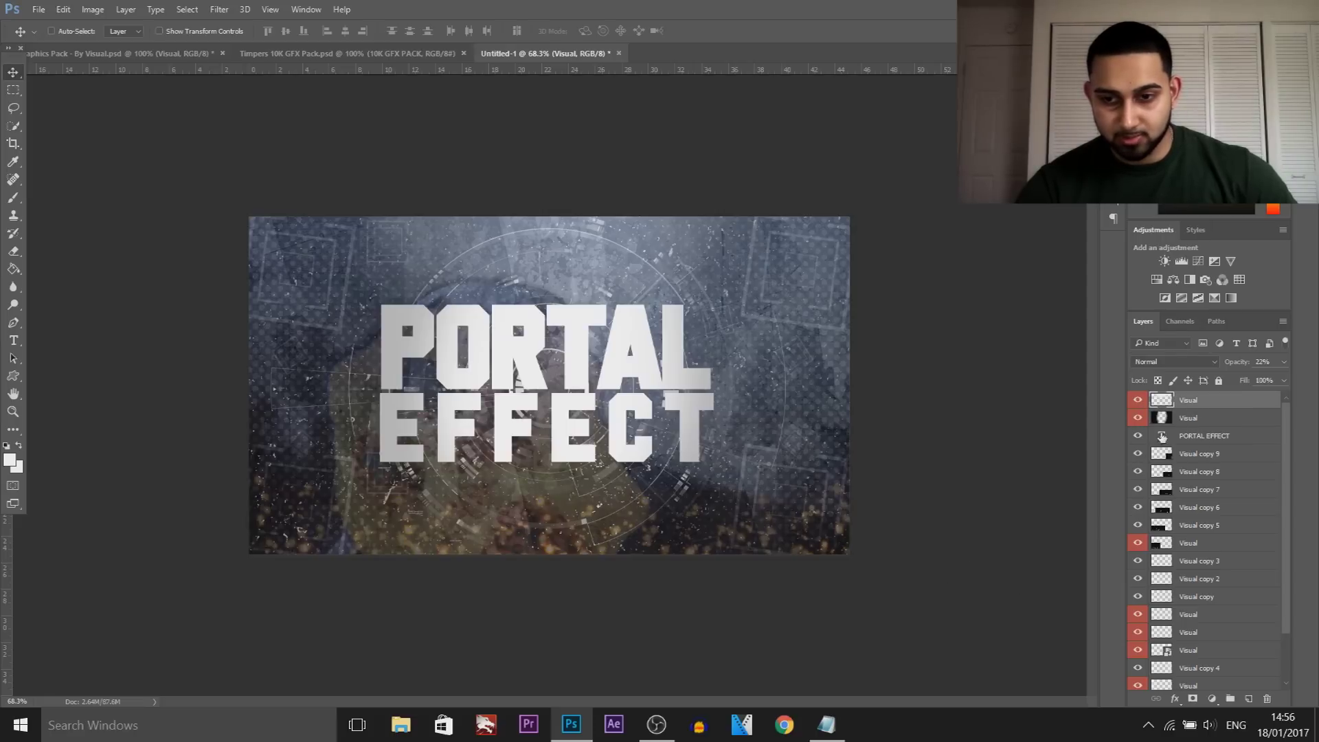
- Add a Bevel & Emboss effect and a 3 px outside gradient stroke to the PORTAL EFFECT layer
{"action": "left_click", "coordinate": [1193, 438]}
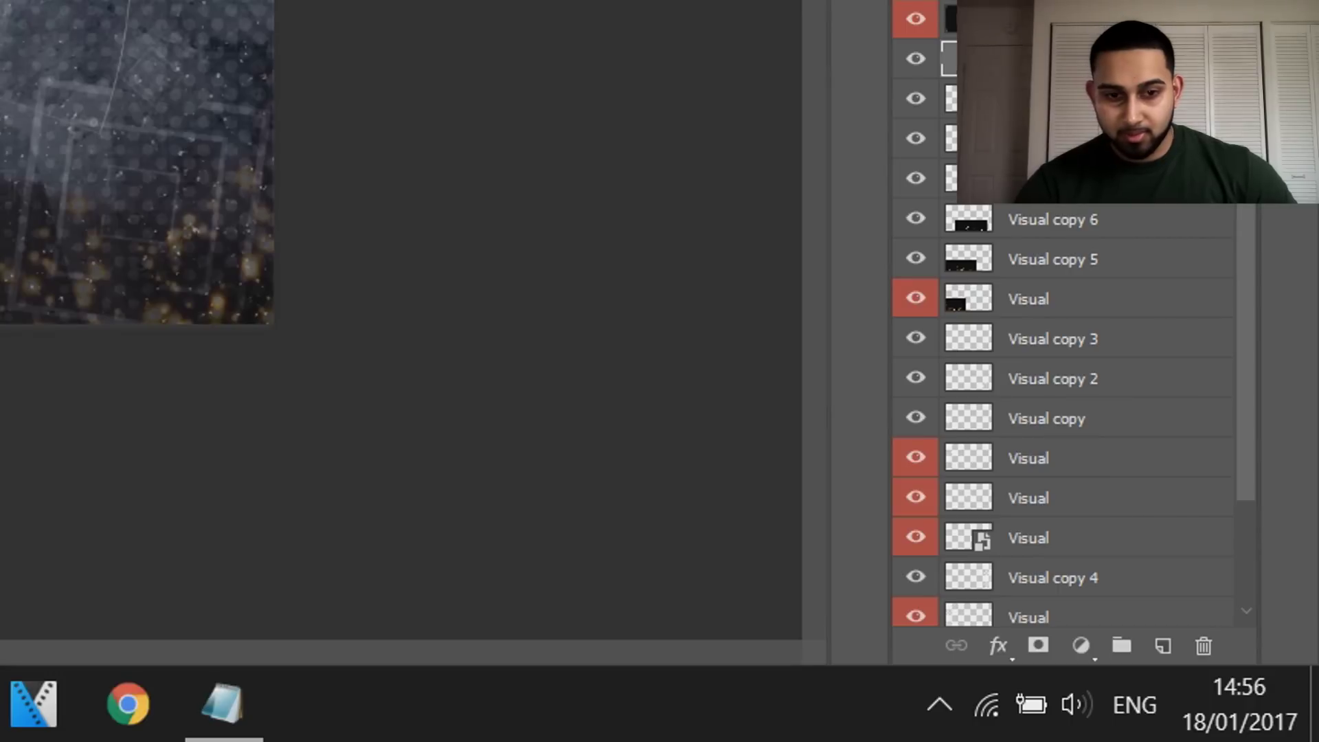
{"action": "left_click", "coordinate": [998, 646]}
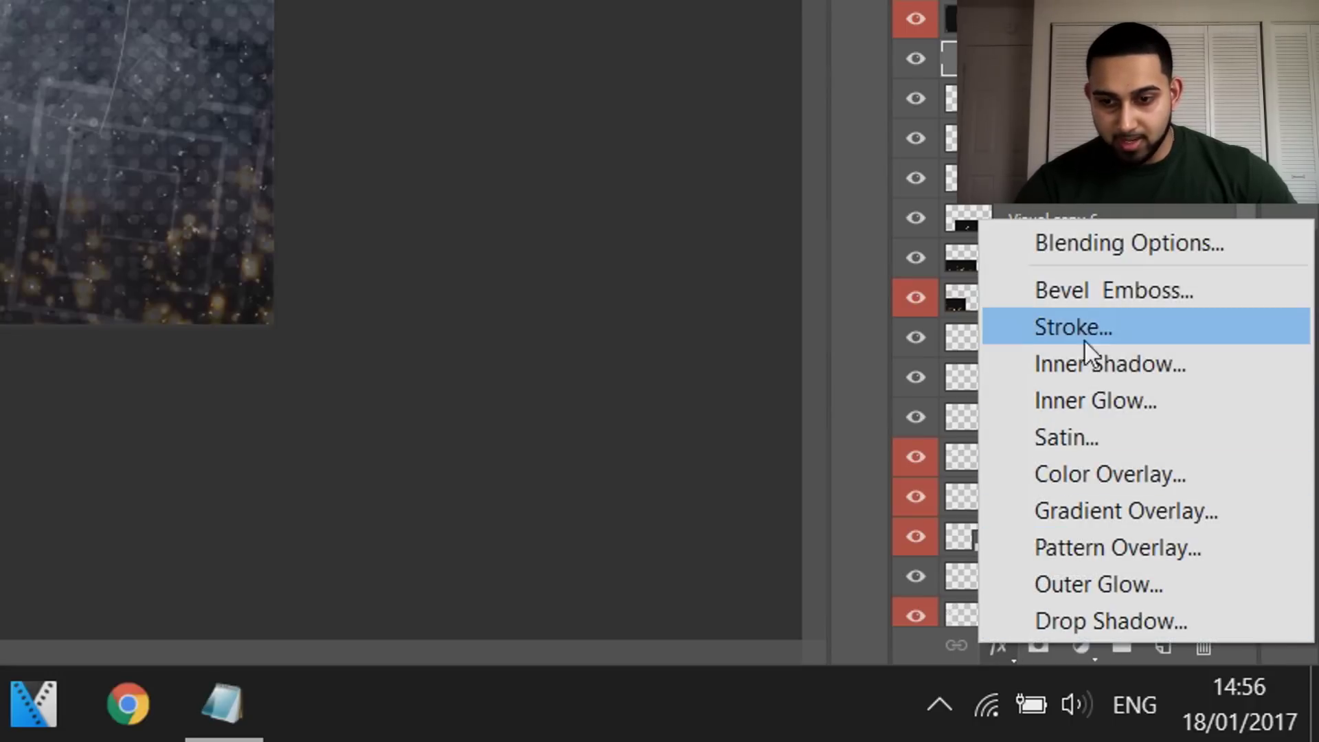
{"action": "left_click", "coordinate": [1125, 288]}
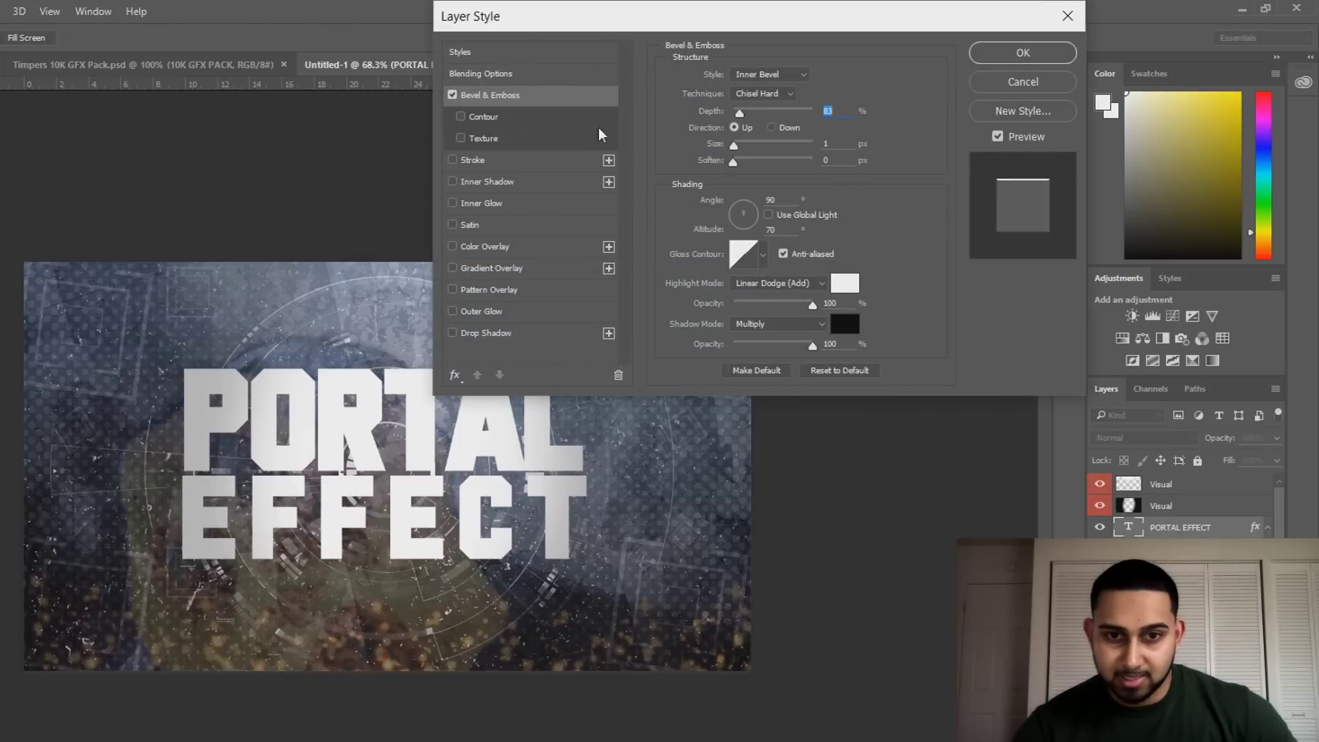
{"action": "left_click", "coordinate": [485, 162]}
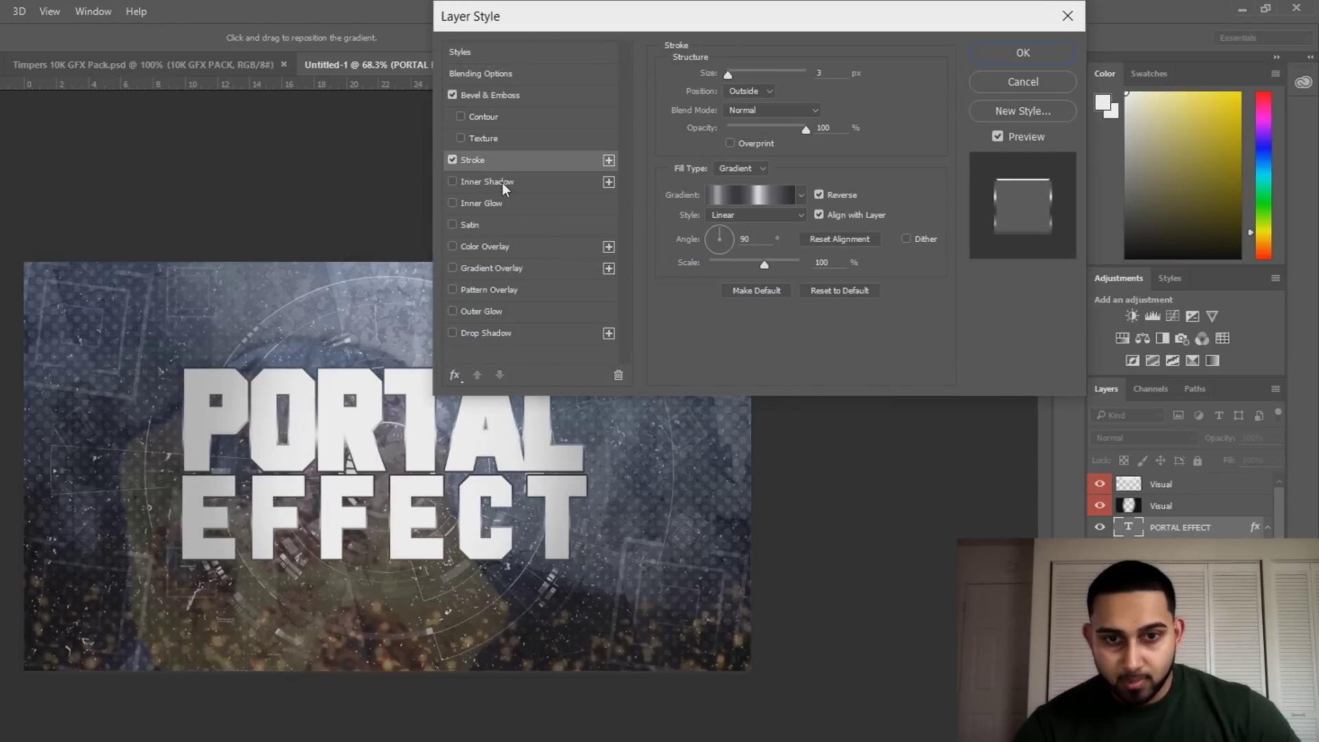
- Add a Gradient Overlay to the title from the Foreground to Background preset and set its starting colour stop to ffc600
{"action": "left_click", "coordinate": [507, 269]}
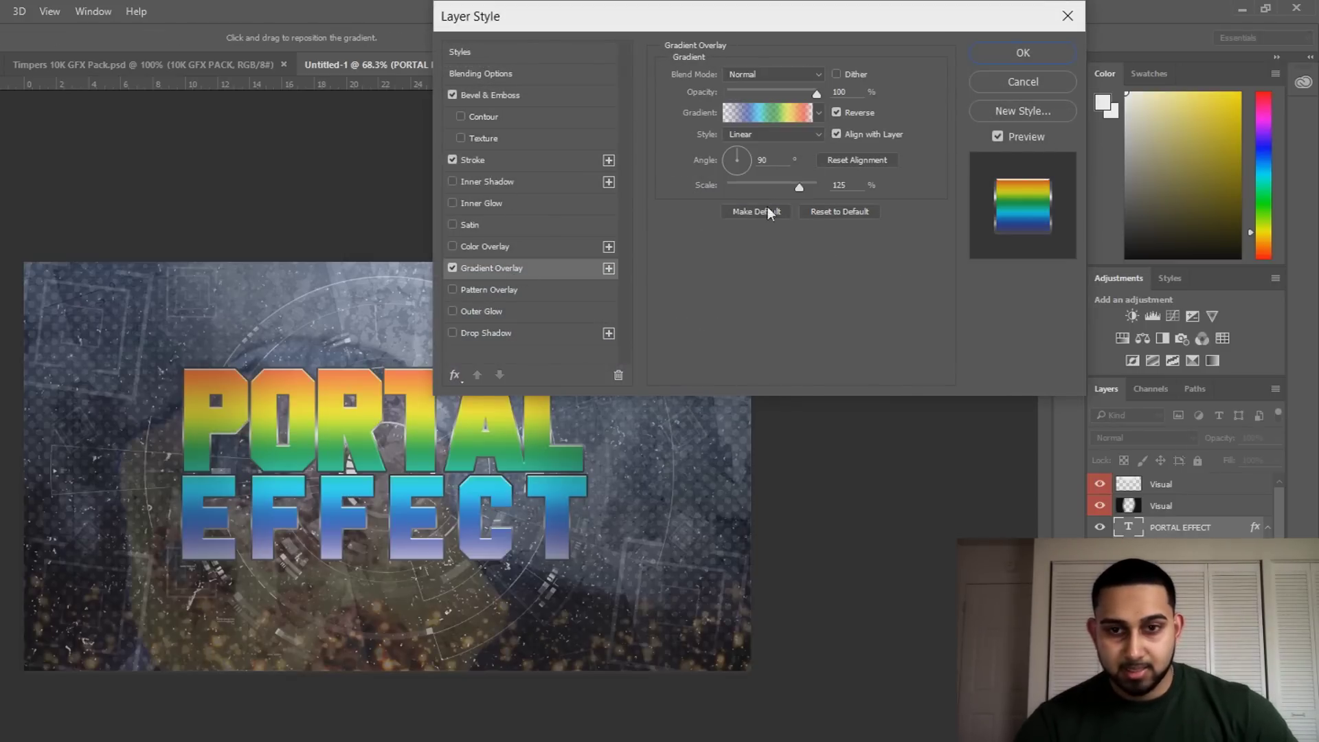
{"action": "left_click", "coordinate": [775, 113]}
{"action": "left_click", "coordinate": [712, 355]}
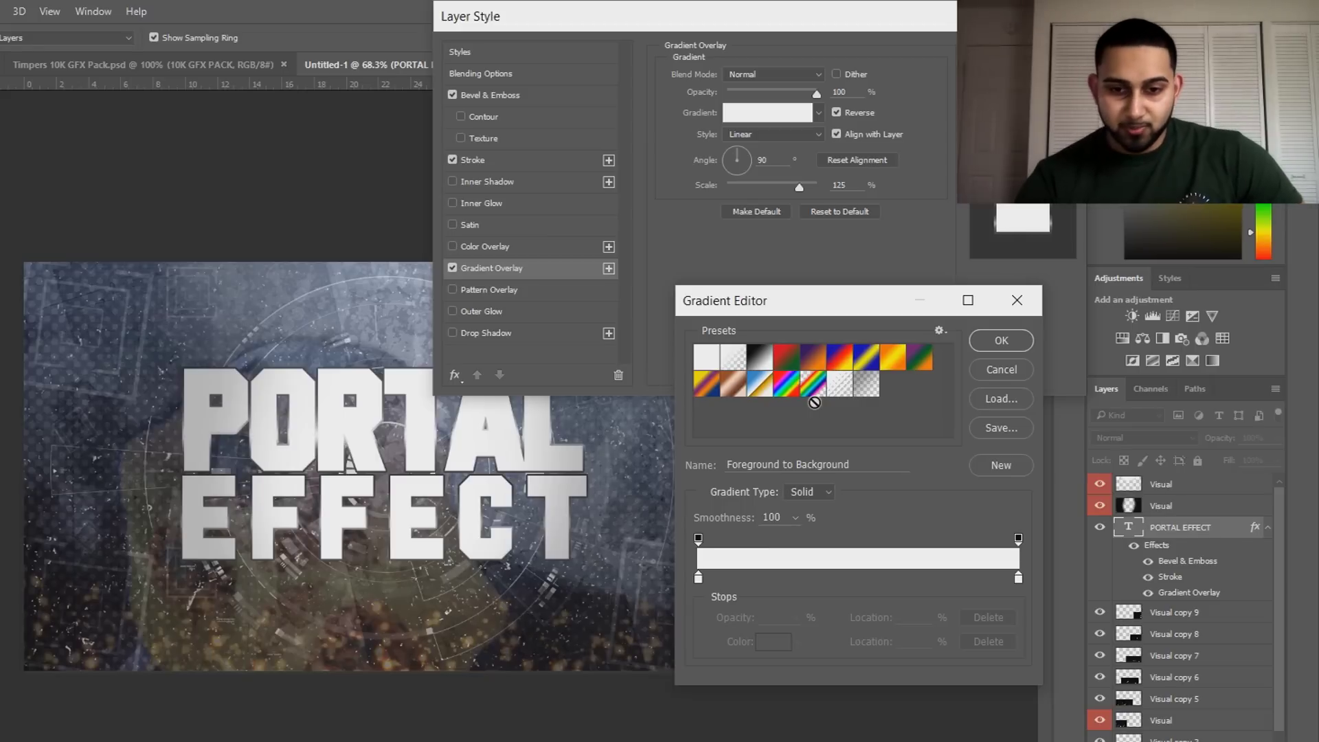
{"action": "double_click", "coordinate": [699, 580]}
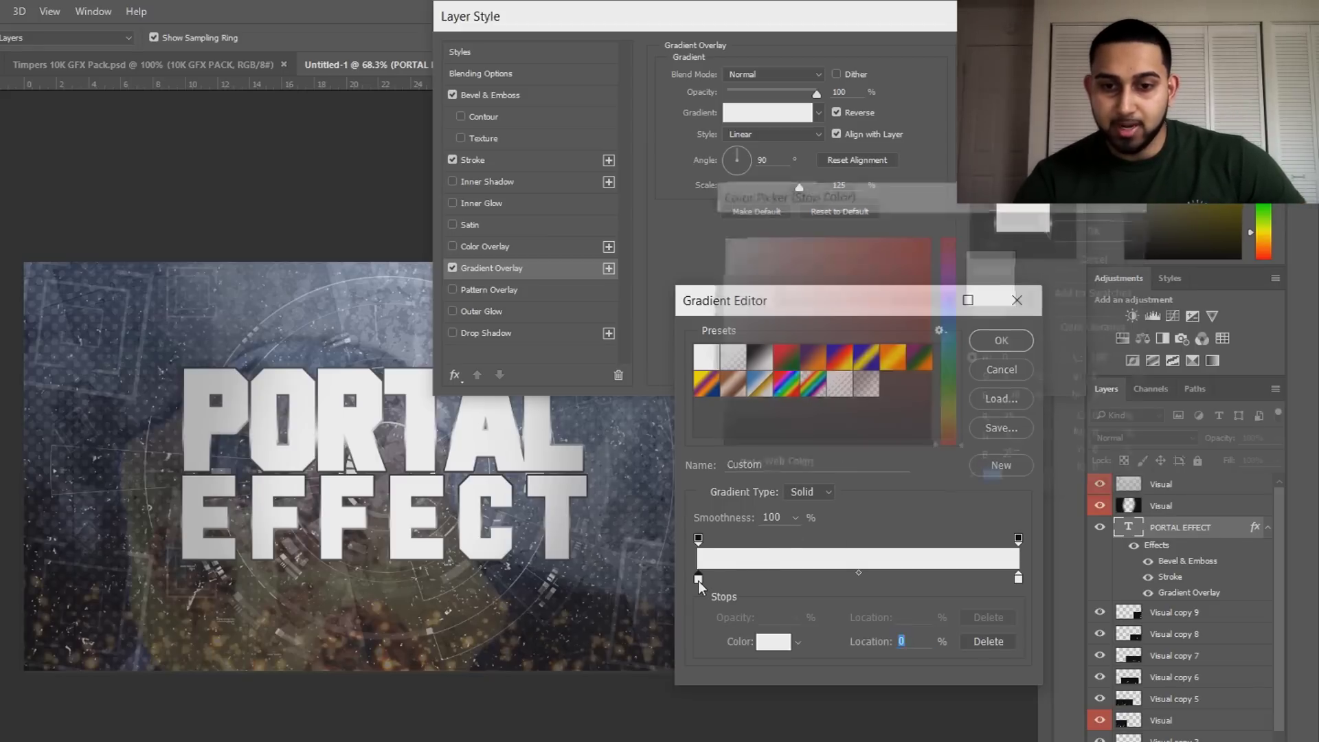
{"action": "left_click_drag", "start_coordinate": [958, 424], "coordinate": [951, 426]}
{"action": "type", "text": "ffc600"}
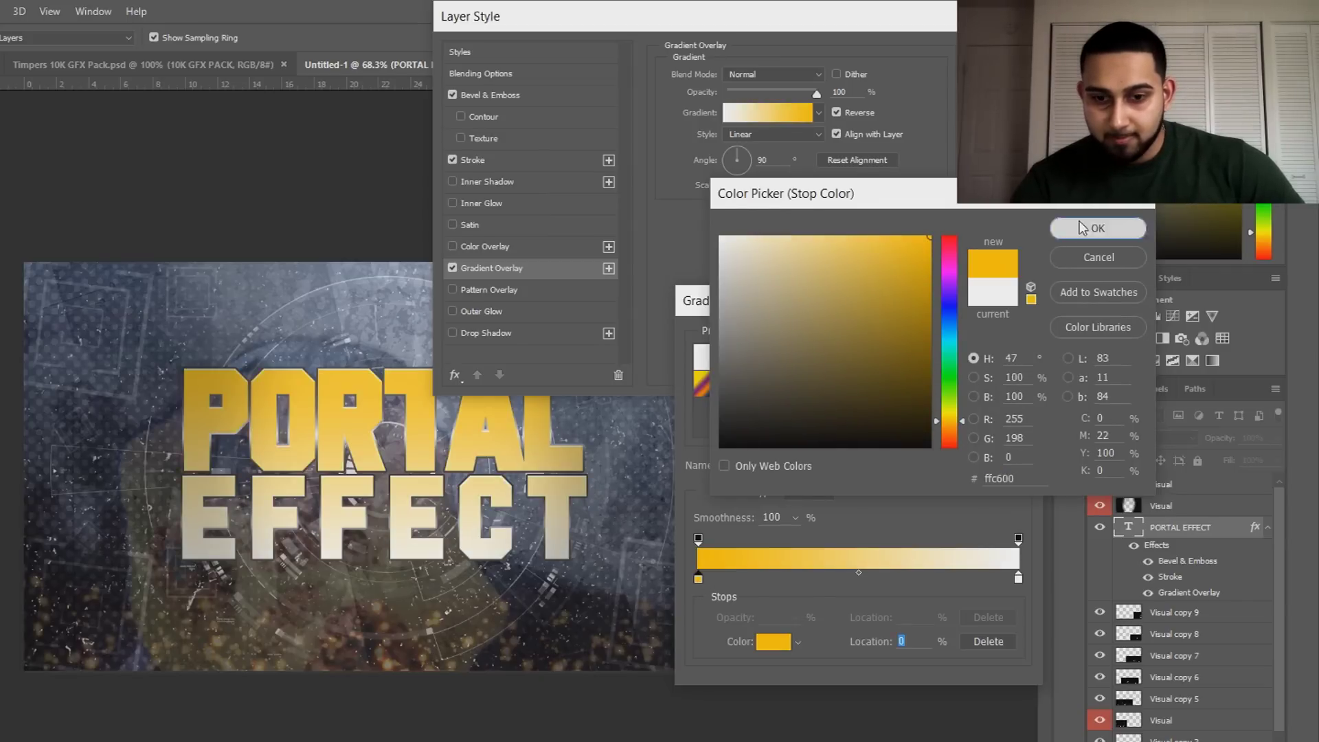
{"action": "left_click", "coordinate": [1073, 228]}
- Add an orange colour stop at 24% and a red-orange colour stop at 64% to the title's gradient
{"action": "left_click", "coordinate": [774, 579]}
{"action": "double_click", "coordinate": [775, 578]}
{"action": "left_click_drag", "start_coordinate": [962, 435], "coordinate": [965, 425]}
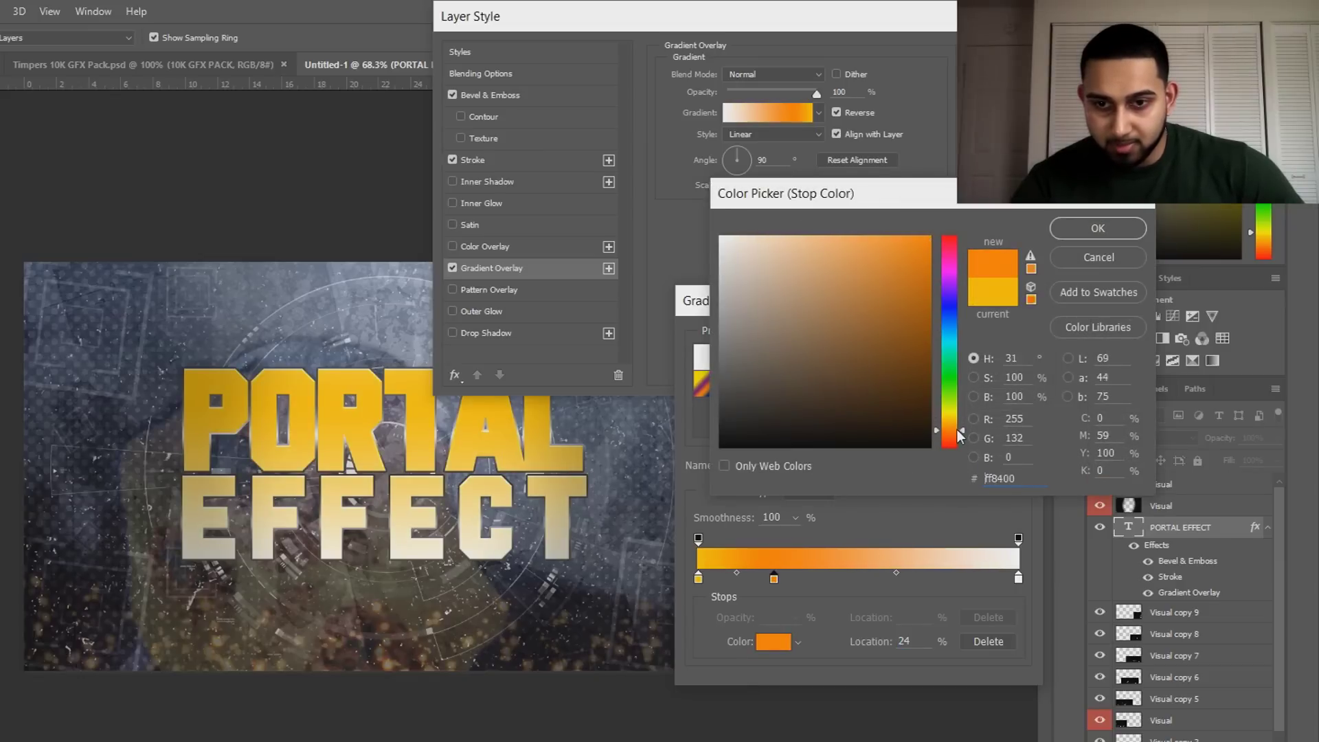
{"action": "left_click", "coordinate": [1072, 229]}
{"action": "left_click", "coordinate": [903, 579]}
{"action": "double_click", "coordinate": [902, 579]}
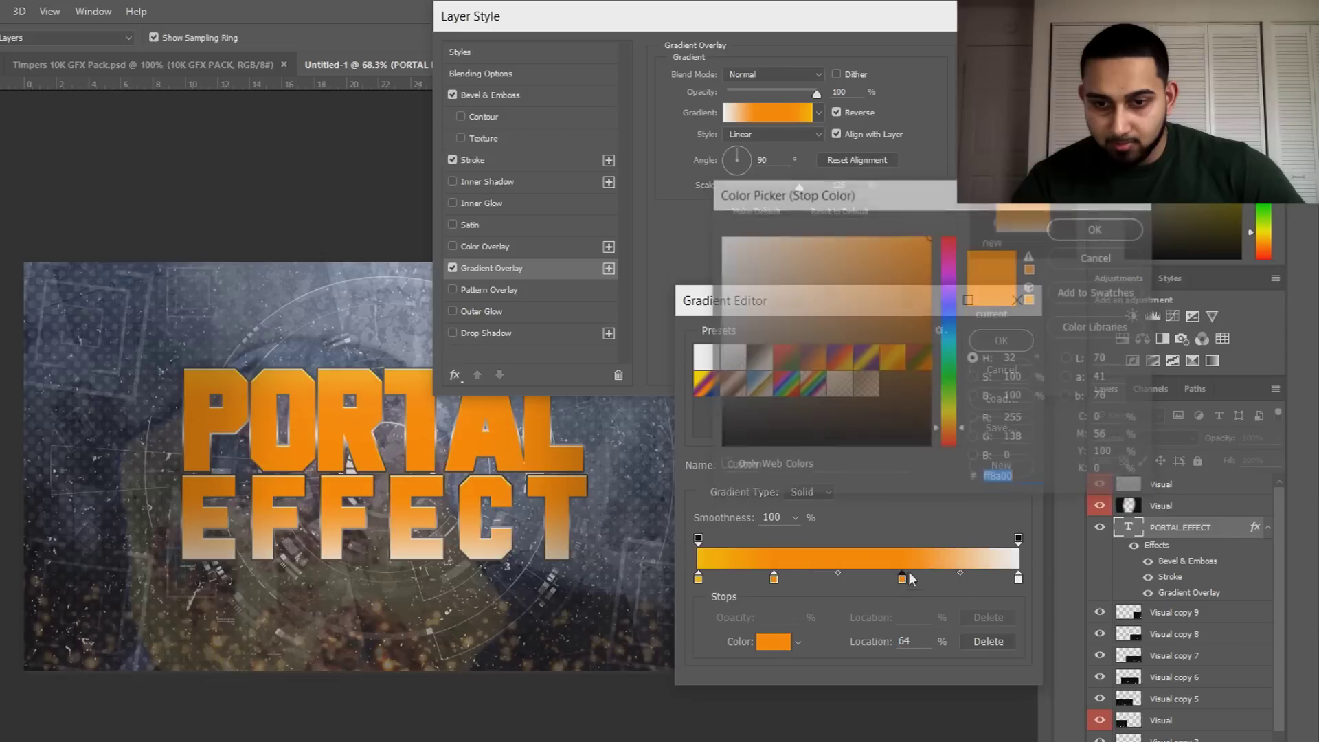
{"action": "left_click", "coordinate": [955, 437]}
{"action": "left_click", "coordinate": [1098, 230]}
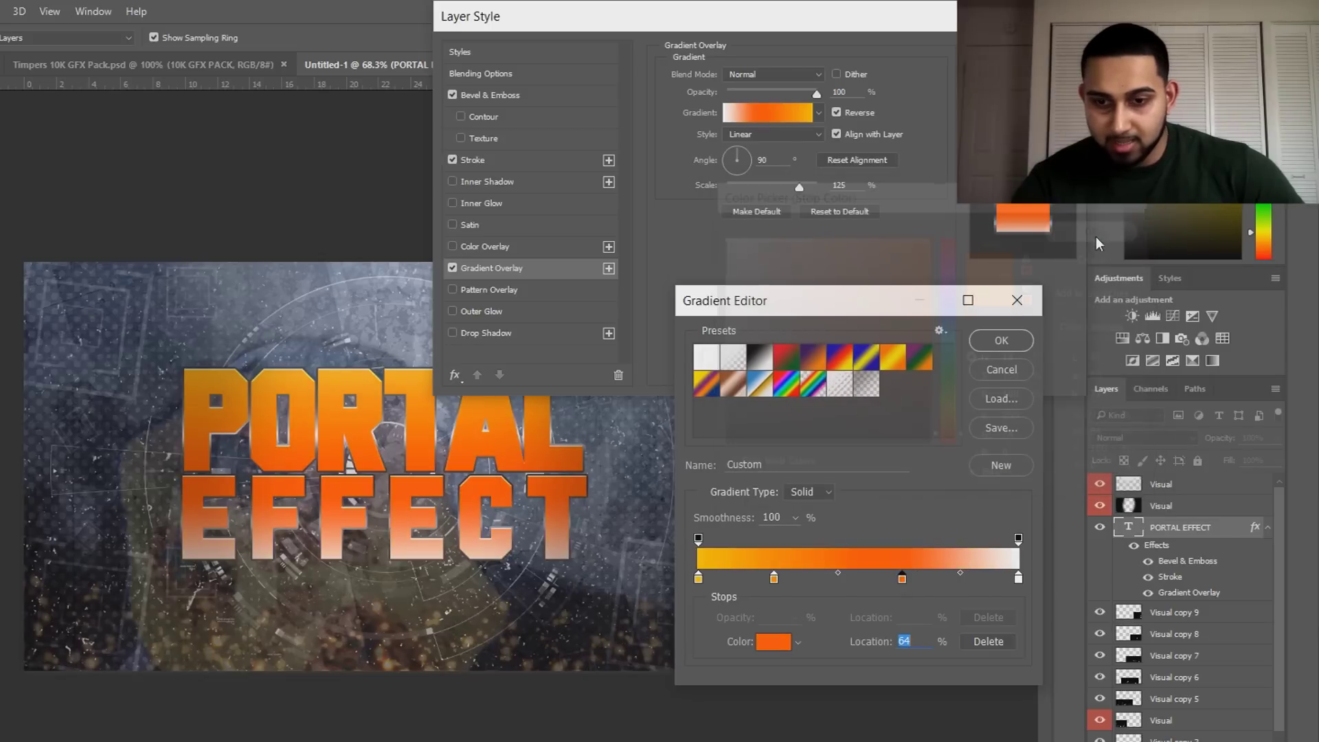
- Replace the gradient's white end stop with a red ff0000 stop at 100%
{"action": "left_click", "coordinate": [984, 578]}
{"action": "double_click", "coordinate": [984, 579]}
{"action": "left_click_drag", "start_coordinate": [954, 433], "coordinate": [954, 504]}
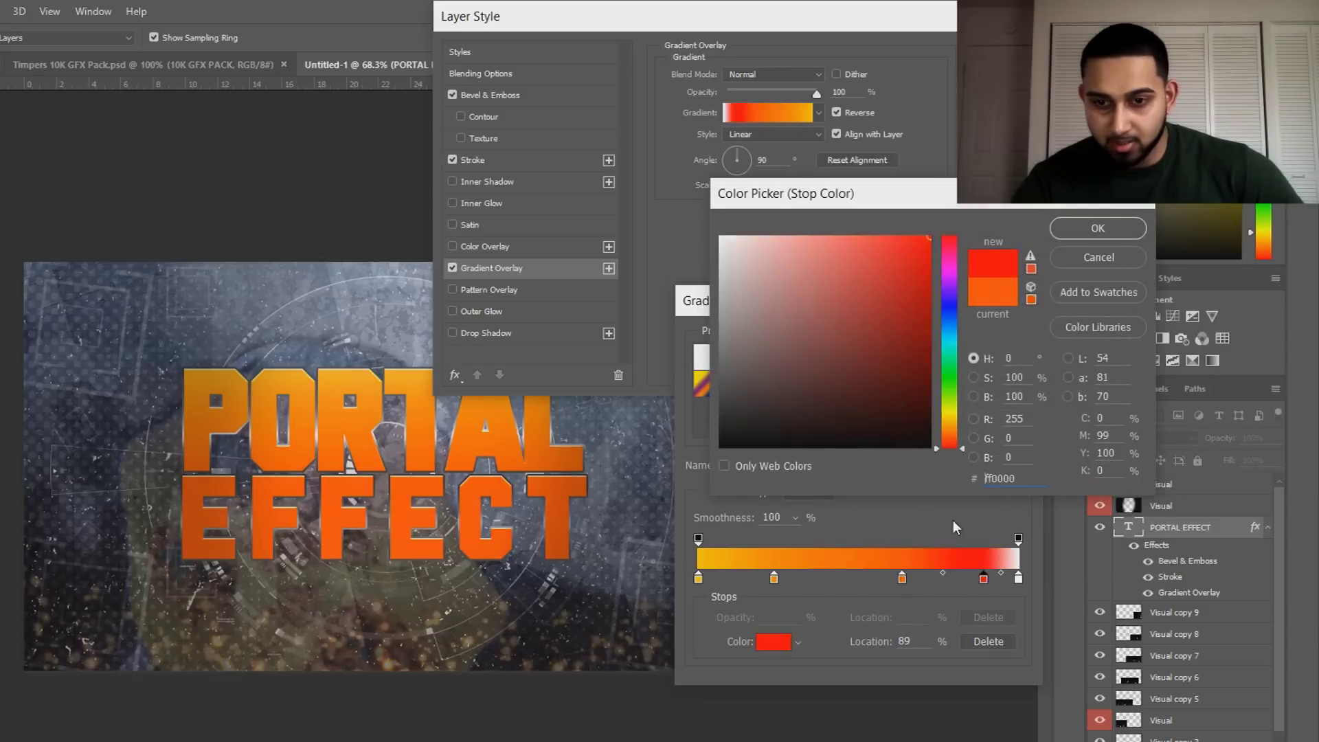
{"action": "left_click", "coordinate": [1085, 222]}
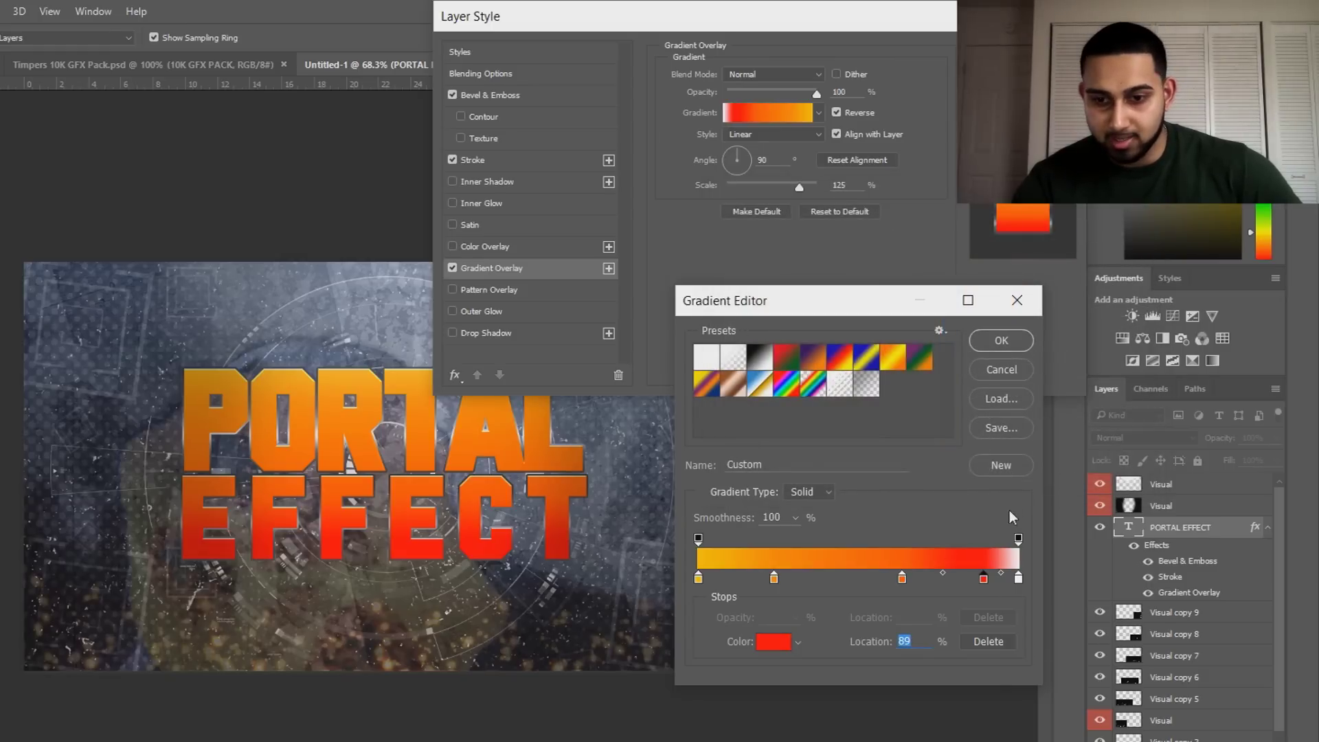
{"action": "left_click", "coordinate": [1019, 581]}
{"action": "left_click", "coordinate": [989, 641]}
{"action": "left_click_drag", "start_coordinate": [987, 581], "coordinate": [1029, 576]}
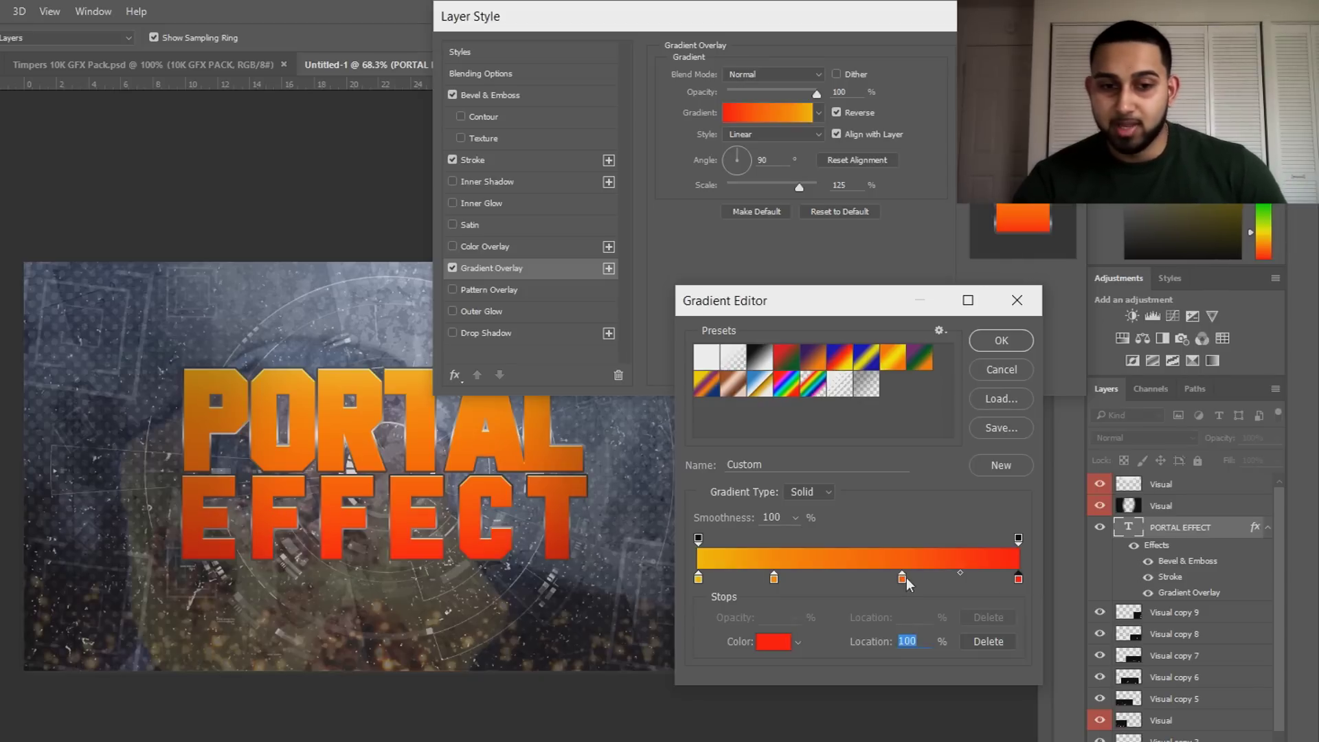
- Set the red-orange stop's location to 70% and the orange stop's to 30%, and accept the gradient
{"action": "left_click", "coordinate": [903, 581]}
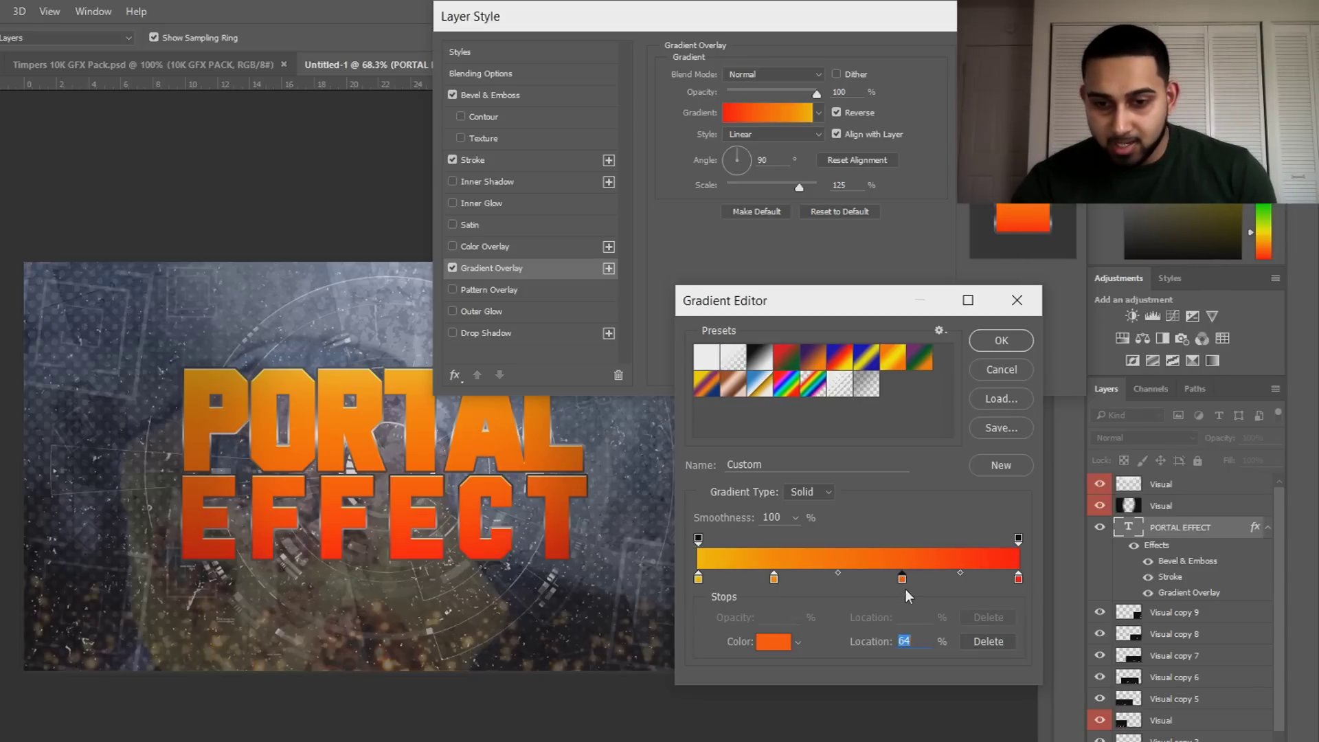
{"action": "type", "text": "70"}
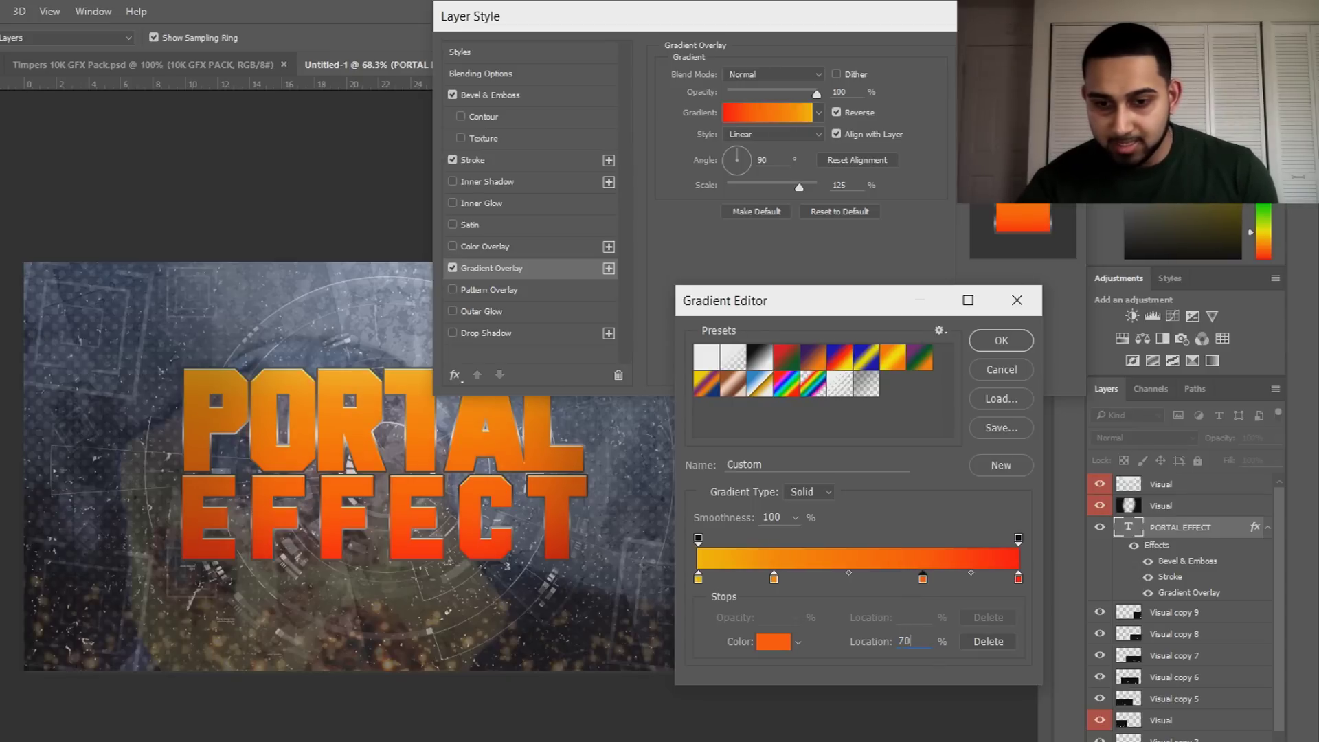
{"action": "left_click", "coordinate": [773, 579]}
{"action": "type", "text": "30"}
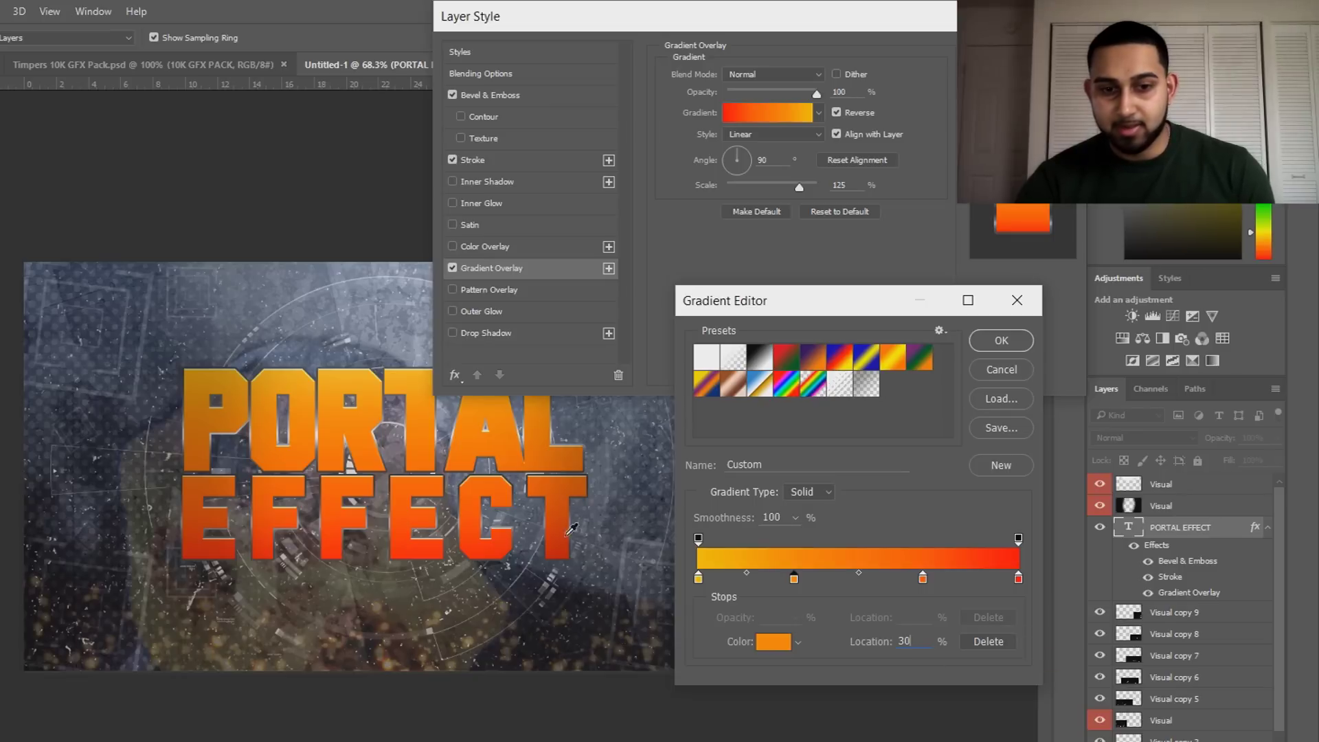
{"action": "left_click", "coordinate": [1000, 341]}
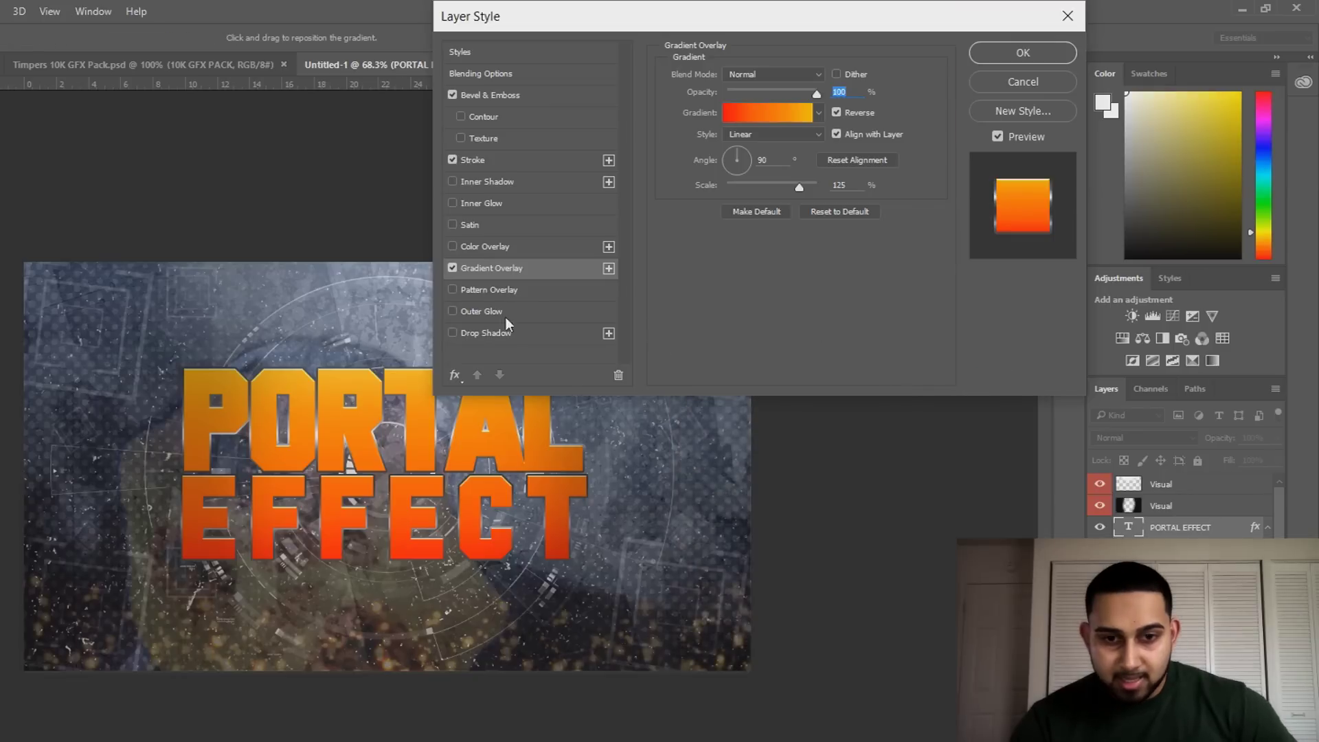
- Add a drop shadow to the title with a size of 76 px and a spread of 34%, and apply the layer style
{"action": "left_click", "coordinate": [498, 333]}
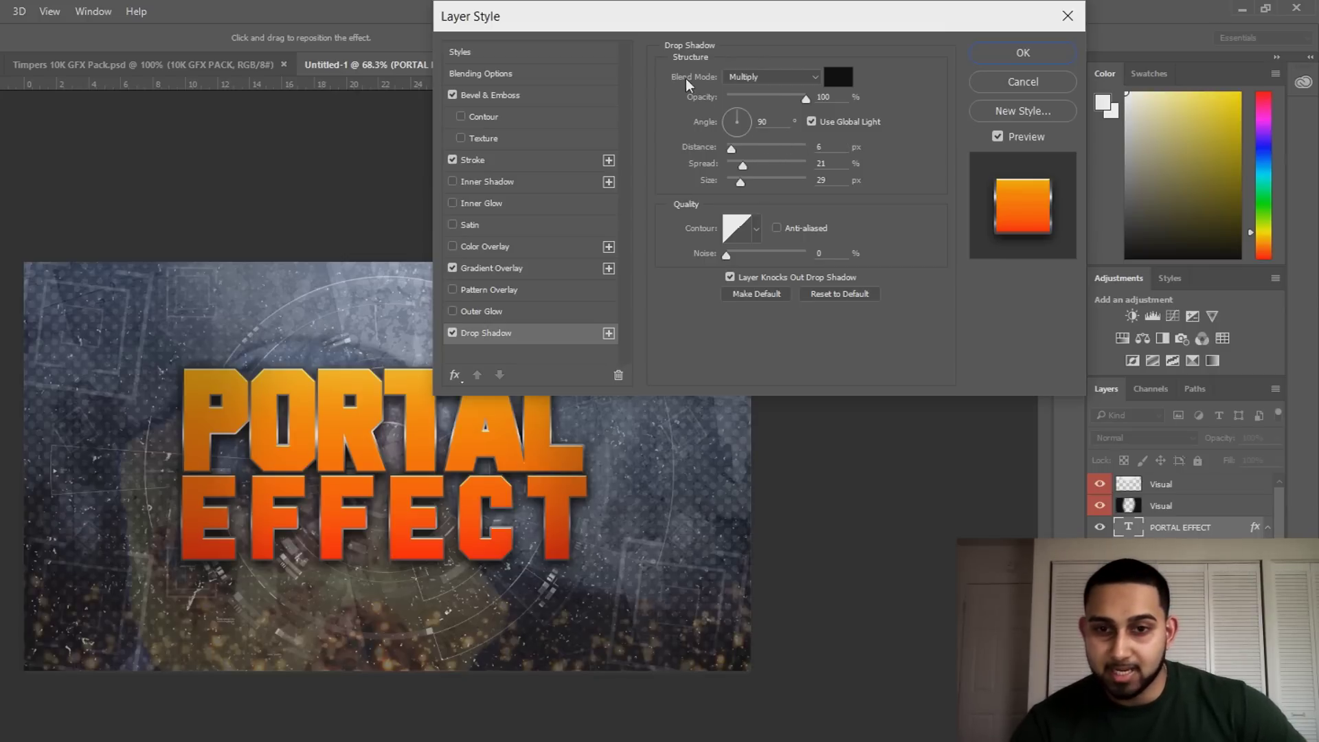
{"action": "left_click_drag", "start_coordinate": [740, 184], "coordinate": [757, 186]}
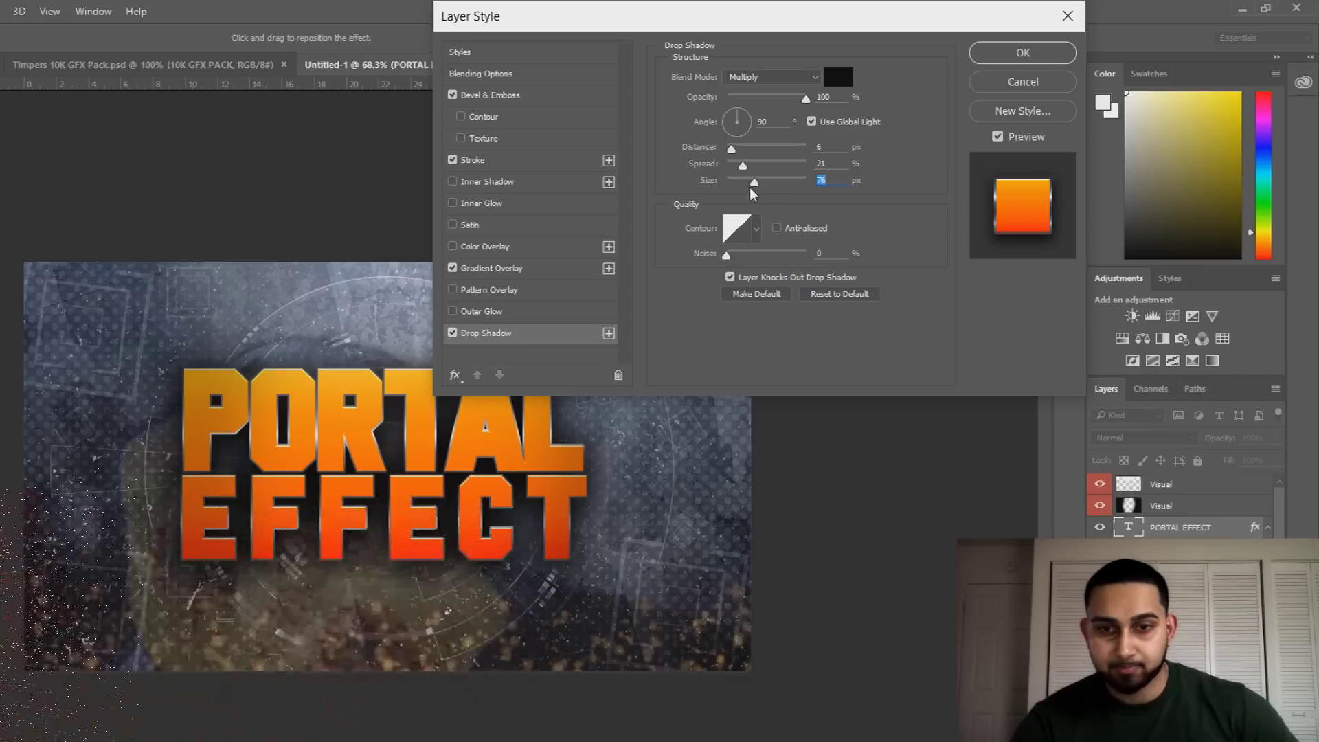
{"action": "left_click", "coordinate": [757, 166]}
{"action": "mouse_move", "coordinate": [757, 168]}
{"action": "left_mouse_down"}
{"action": "mouse_move", "coordinate": [773, 169]}
{"action": "mouse_move", "coordinate": [757, 178]}
{"action": "left_mouse_up"}
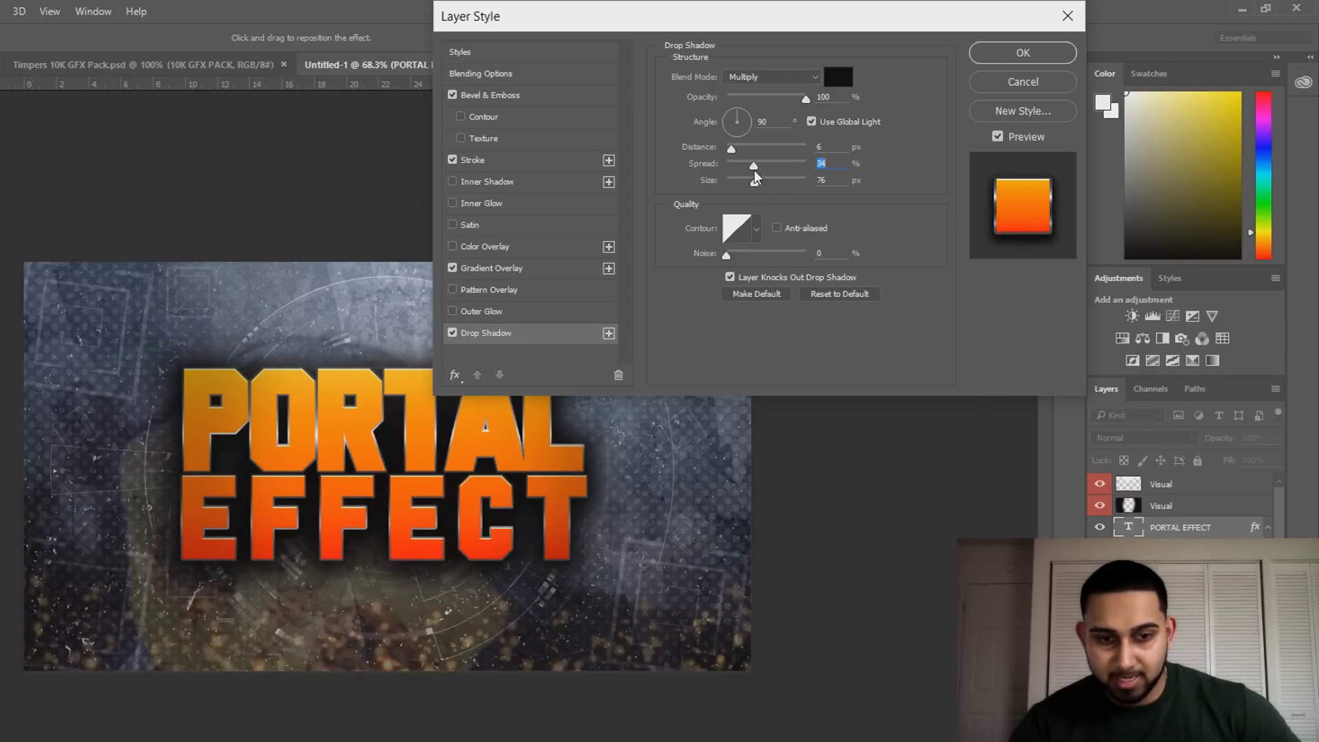
{"action": "left_click", "coordinate": [1024, 52]}
- Move the styled title slightly lower on the canvas
{"action": "left_click_drag", "start_coordinate": [271, 491], "coordinate": [329, 474]}
{"action": "left_click_drag", "start_coordinate": [595, 448], "coordinate": [595, 455]}
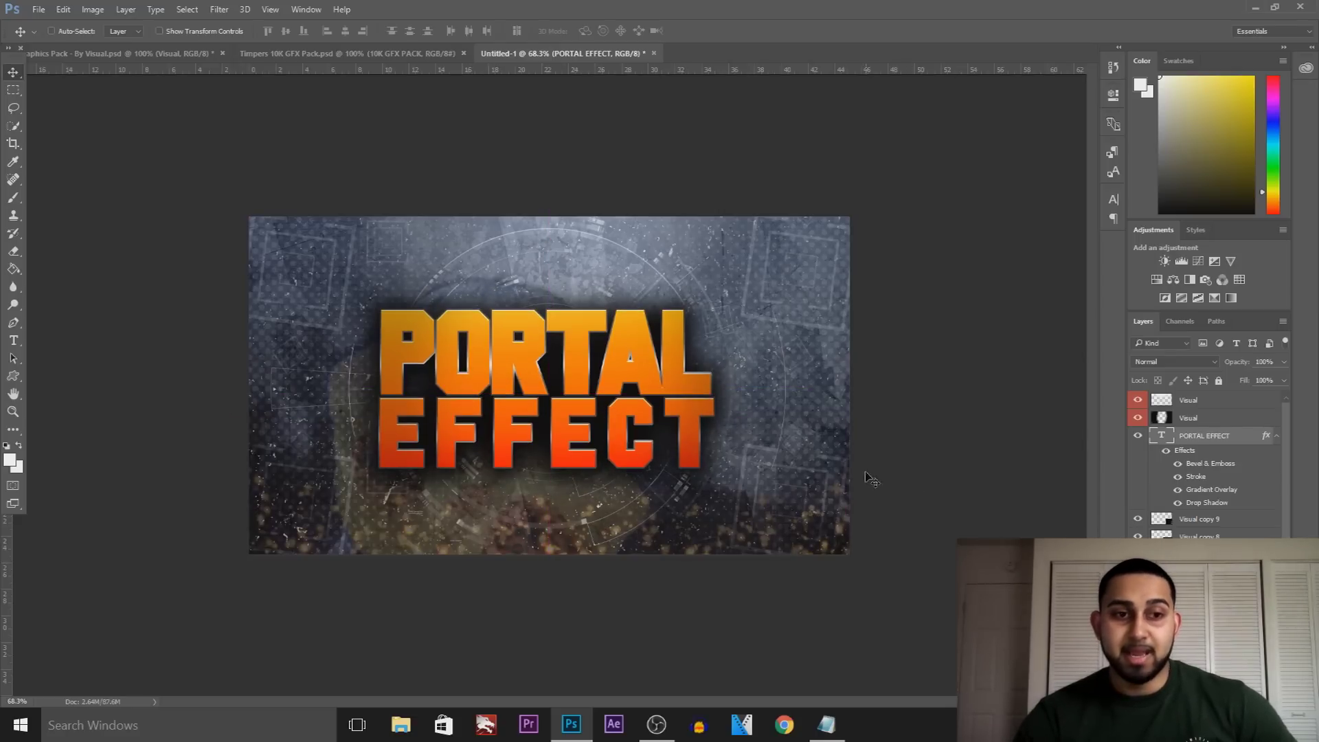
- In the 2k Graphics Pack document, hide and collapse the Flares/Lights group and show the Colour Corrections group
{"action": "left_click", "coordinate": [399, 55]}
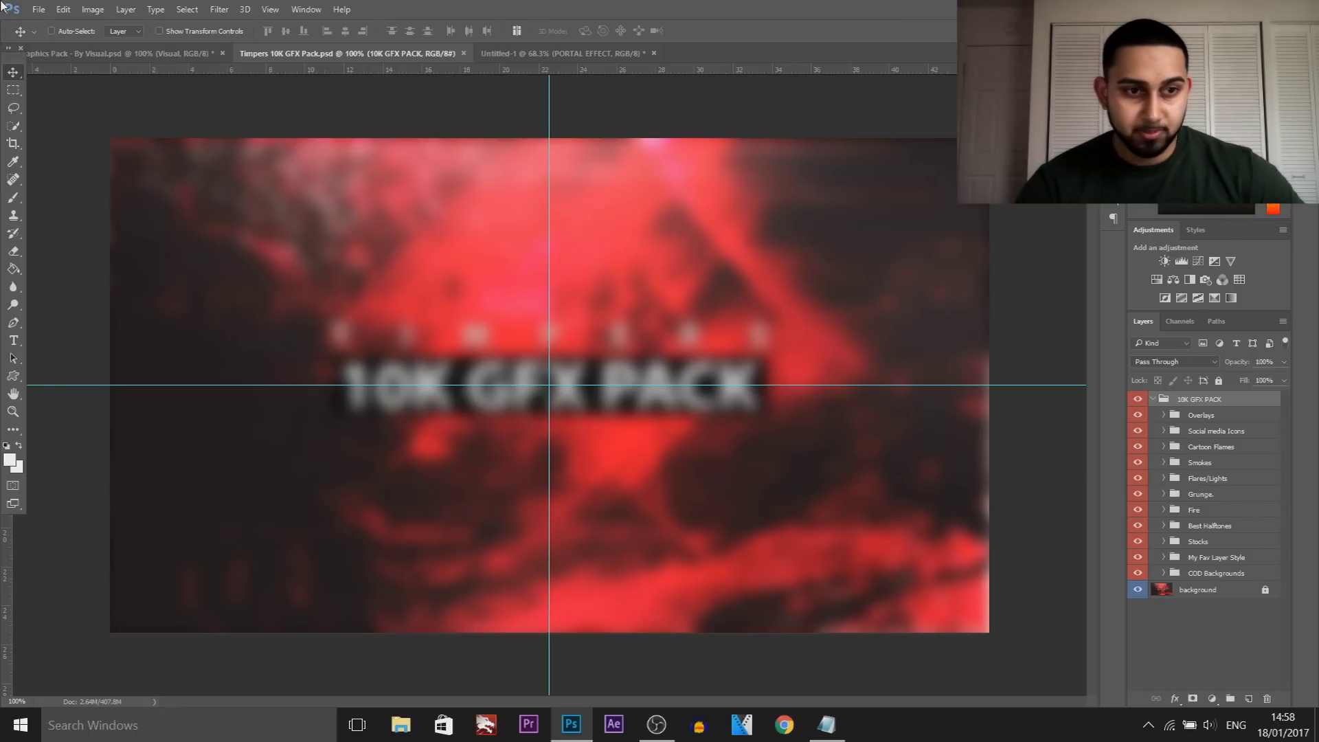
{"action": "left_click", "coordinate": [131, 55]}
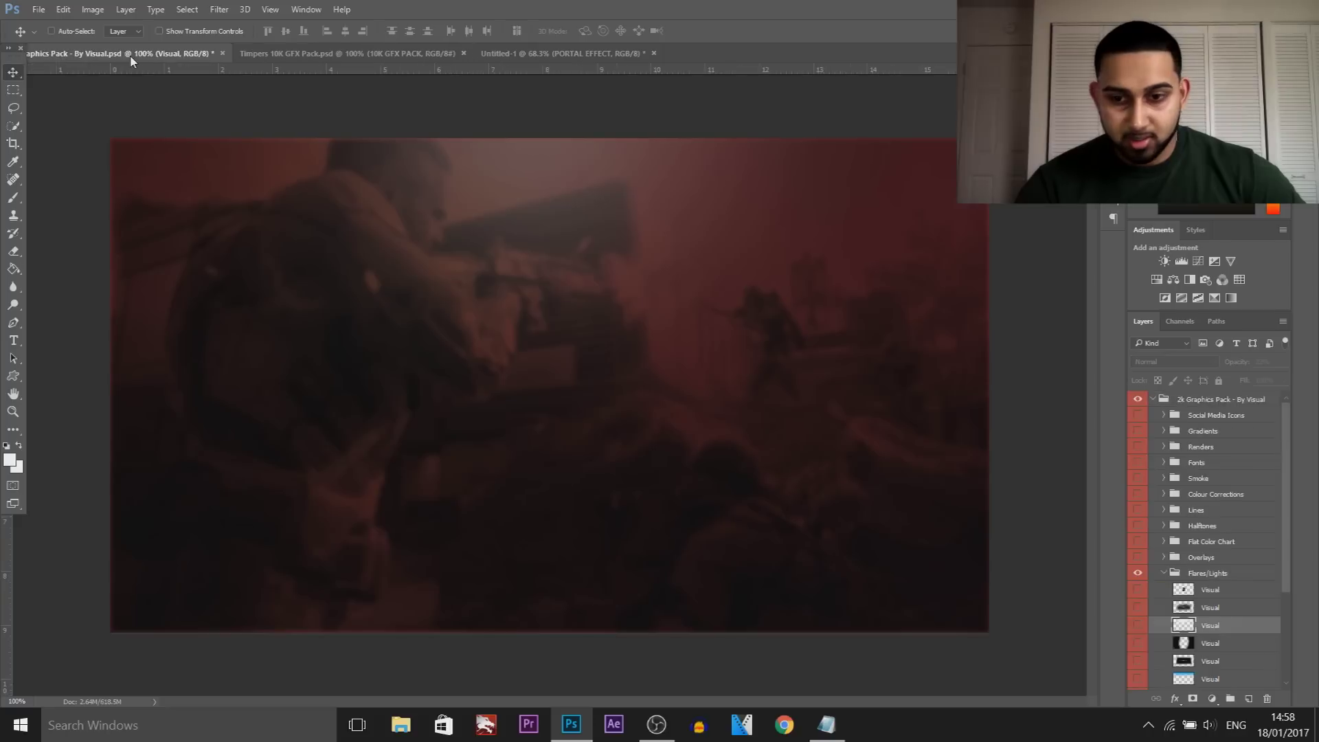
{"action": "left_click", "coordinate": [1152, 574]}
{"action": "left_click", "coordinate": [1138, 573]}
{"action": "left_click", "coordinate": [1164, 575]}
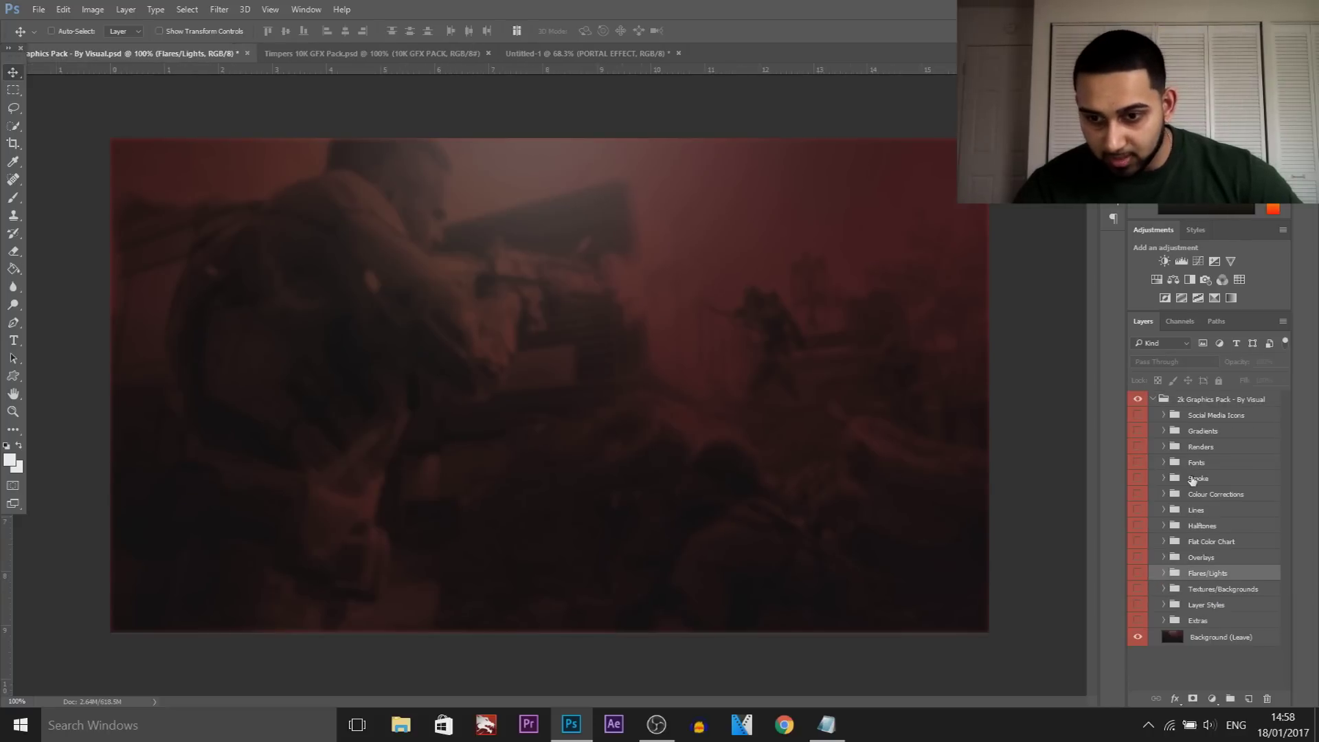
{"action": "left_click", "coordinate": [1210, 496]}
{"action": "left_click", "coordinate": [1138, 495]}
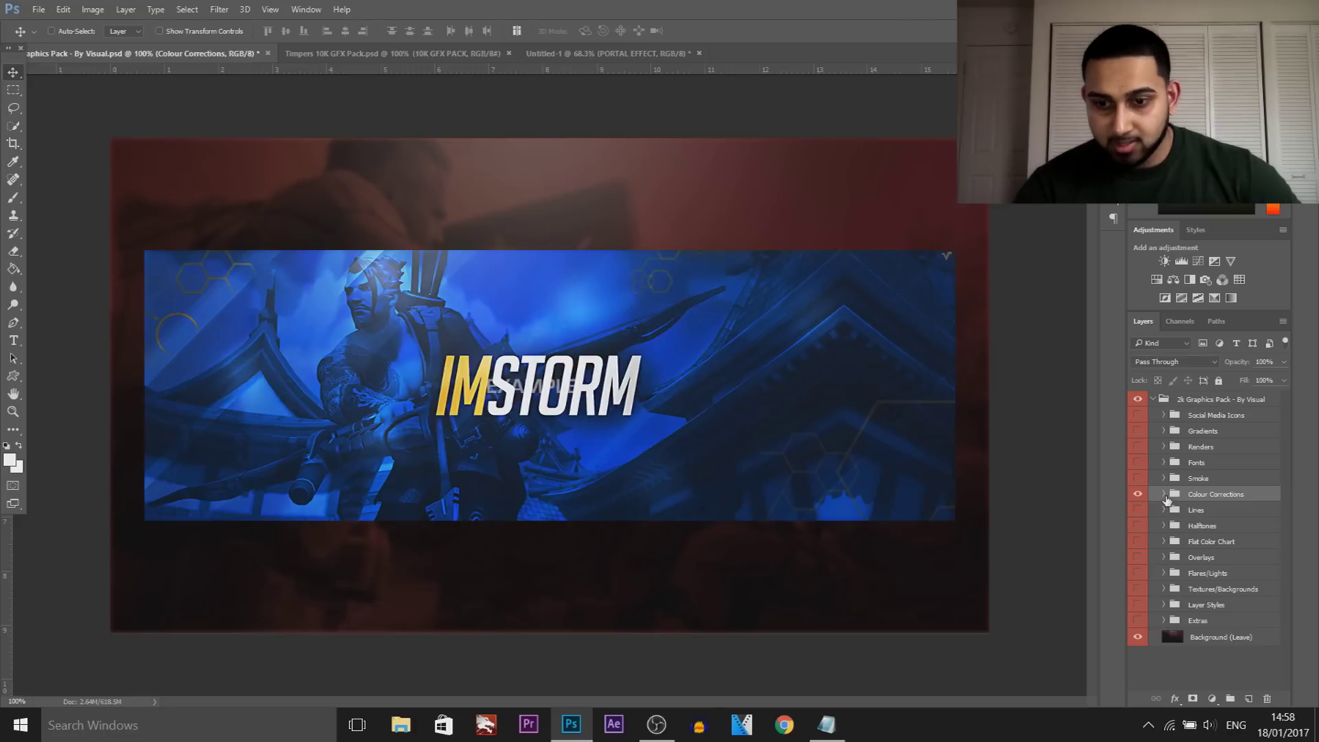
- Expand the Colour Corrections group and preview its different correction groups on the example header
{"action": "left_click", "coordinate": [1165, 496]}
{"action": "scroll", "coordinate": [1148, 484], "scroll_direction": "down", "scroll_amount": 2}
{"action": "left_click", "coordinate": [1139, 466]}
{"action": "left_click", "coordinate": [1139, 465]}
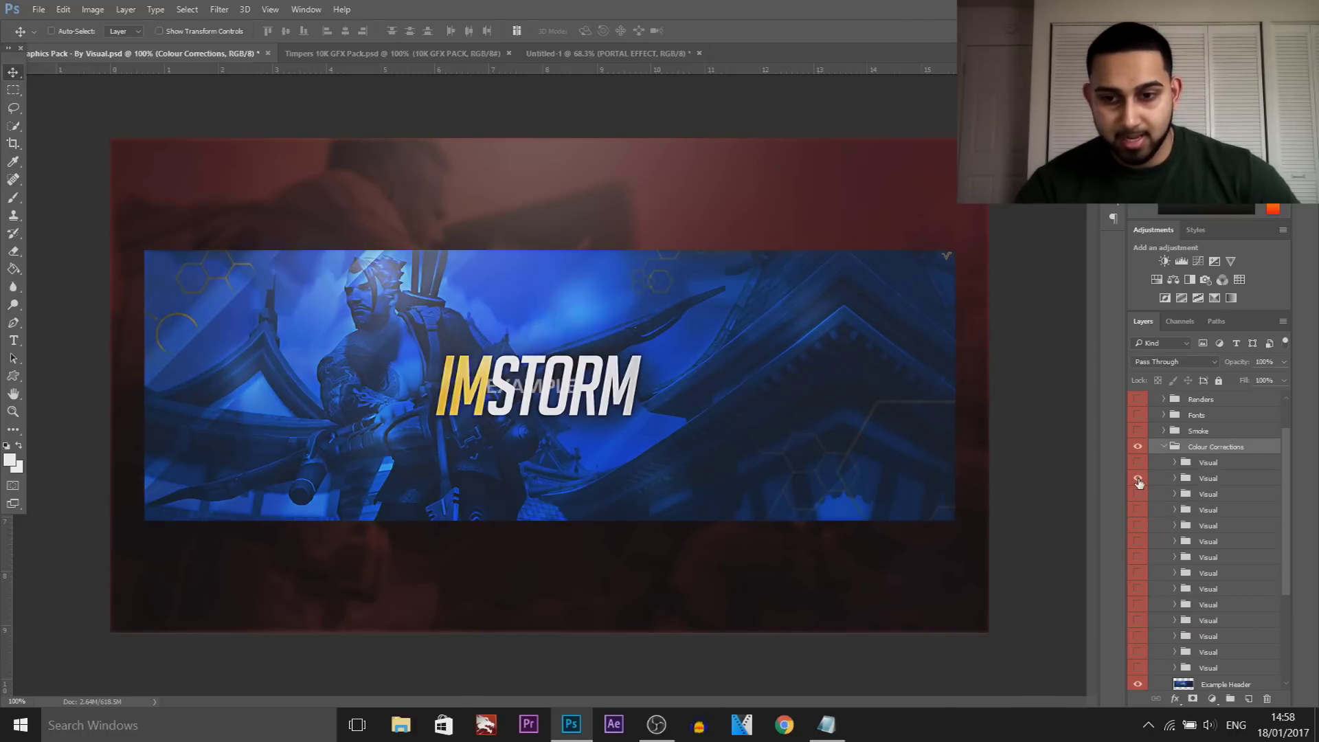
{"action": "left_click", "coordinate": [1139, 495]}
{"action": "left_click", "coordinate": [1139, 511]}
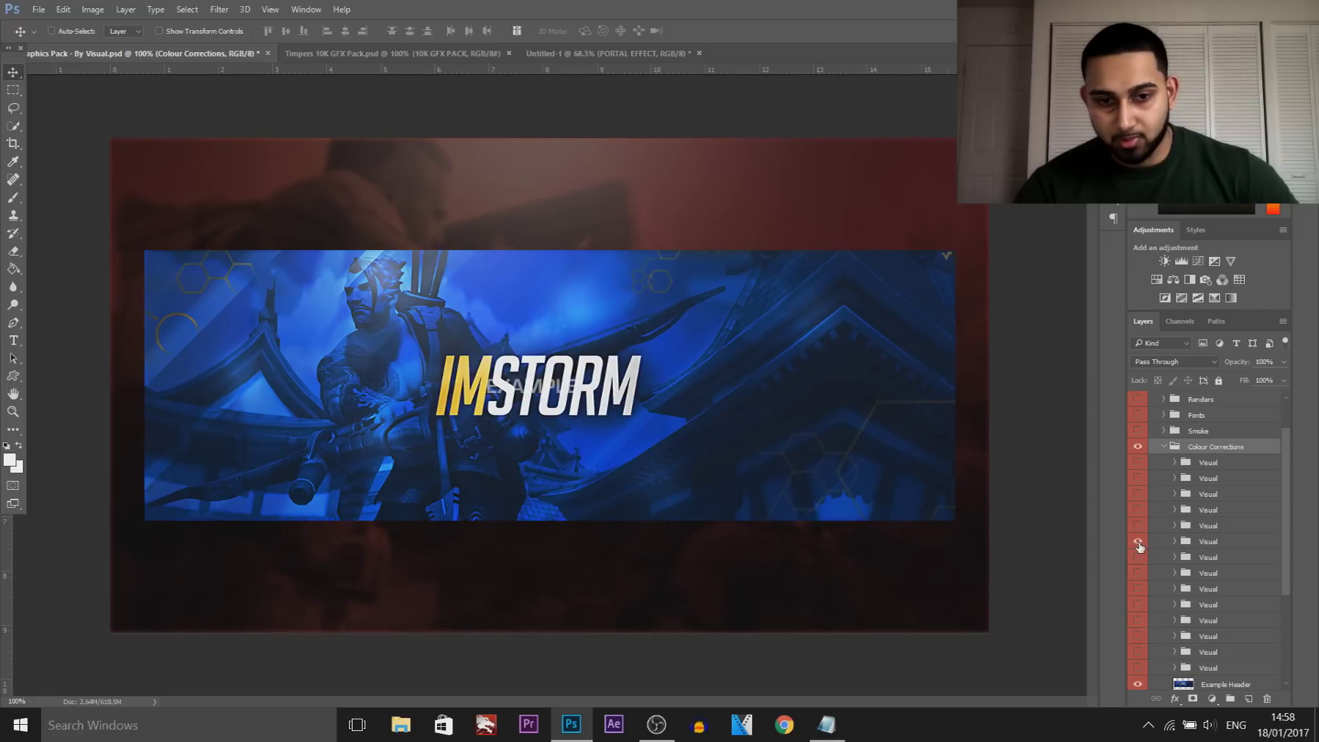
{"action": "left_click", "coordinate": [1138, 542]}
{"action": "left_click", "coordinate": [1139, 543]}
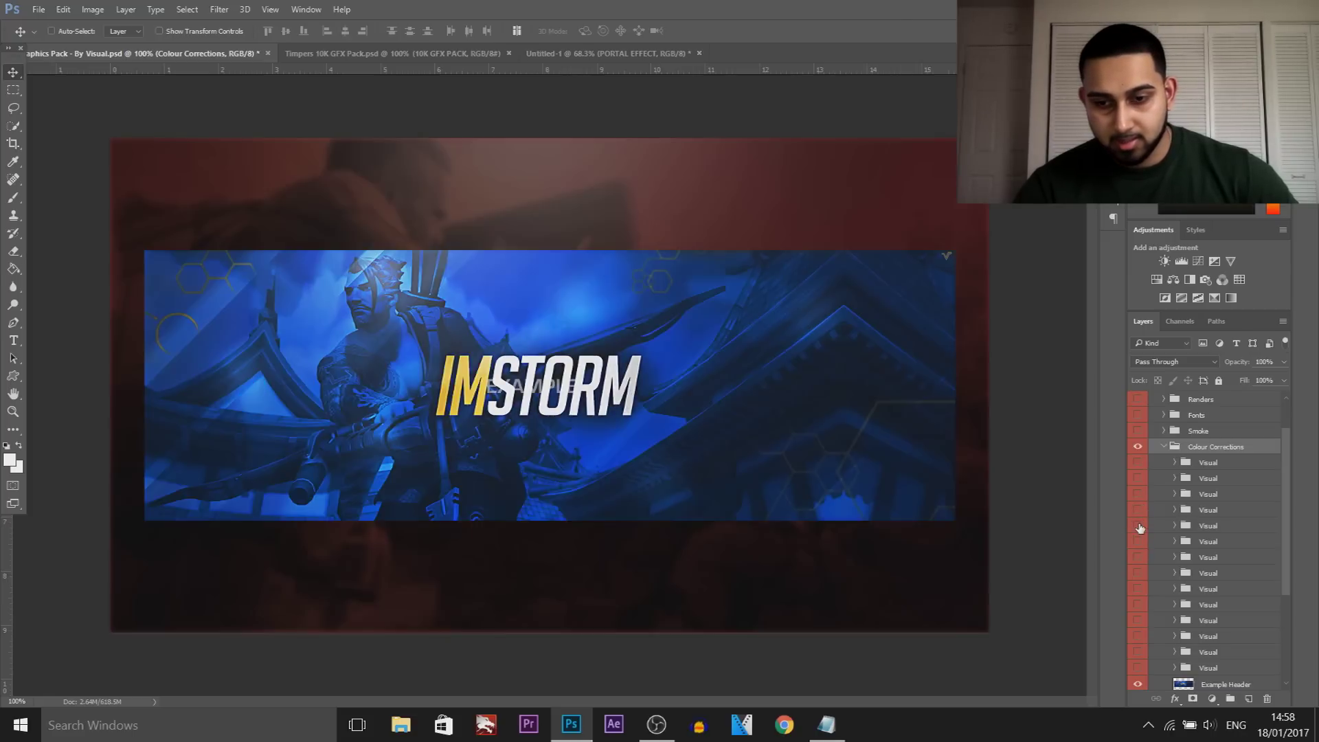
{"action": "left_click", "coordinate": [1139, 557]}
{"action": "left_click", "coordinate": [1139, 573]}
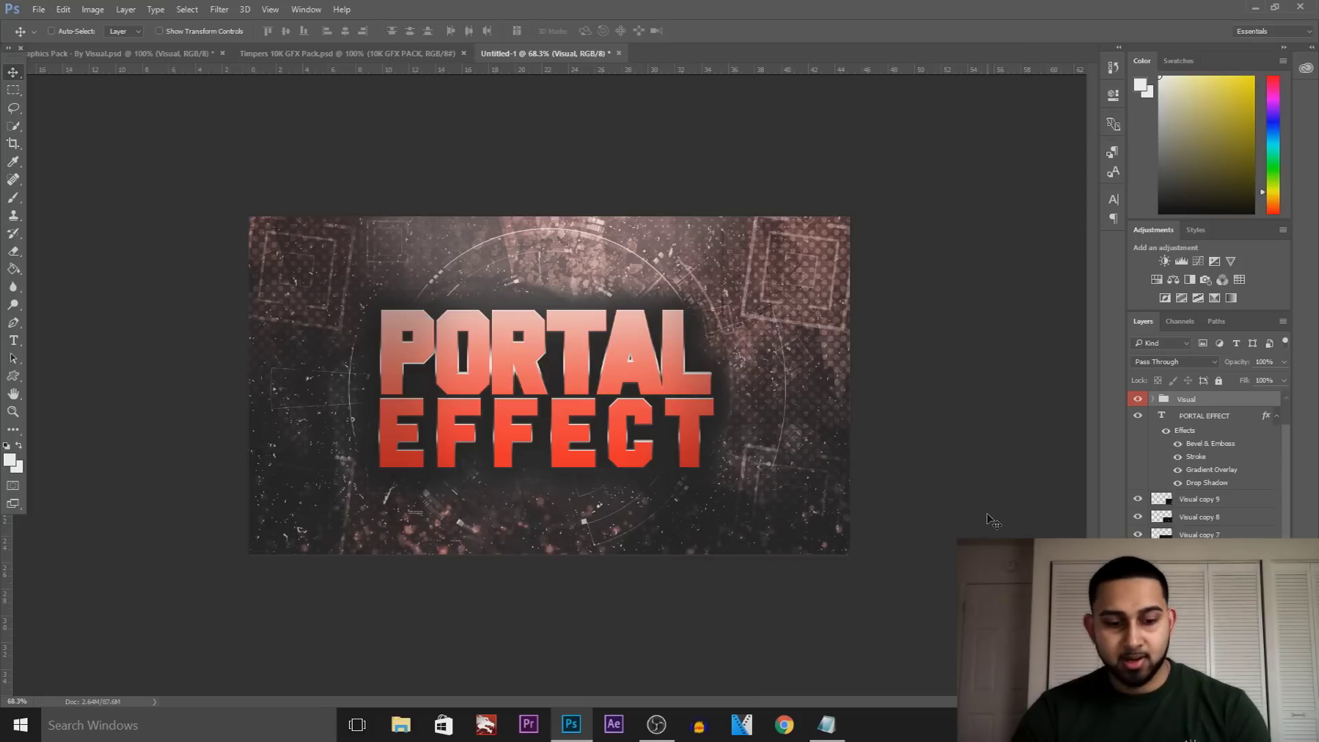
- Delete the colour correction group from the thumbnail and copy the red one from the graphics pack in again above the title
{"action": "key", "text": "Delete"}
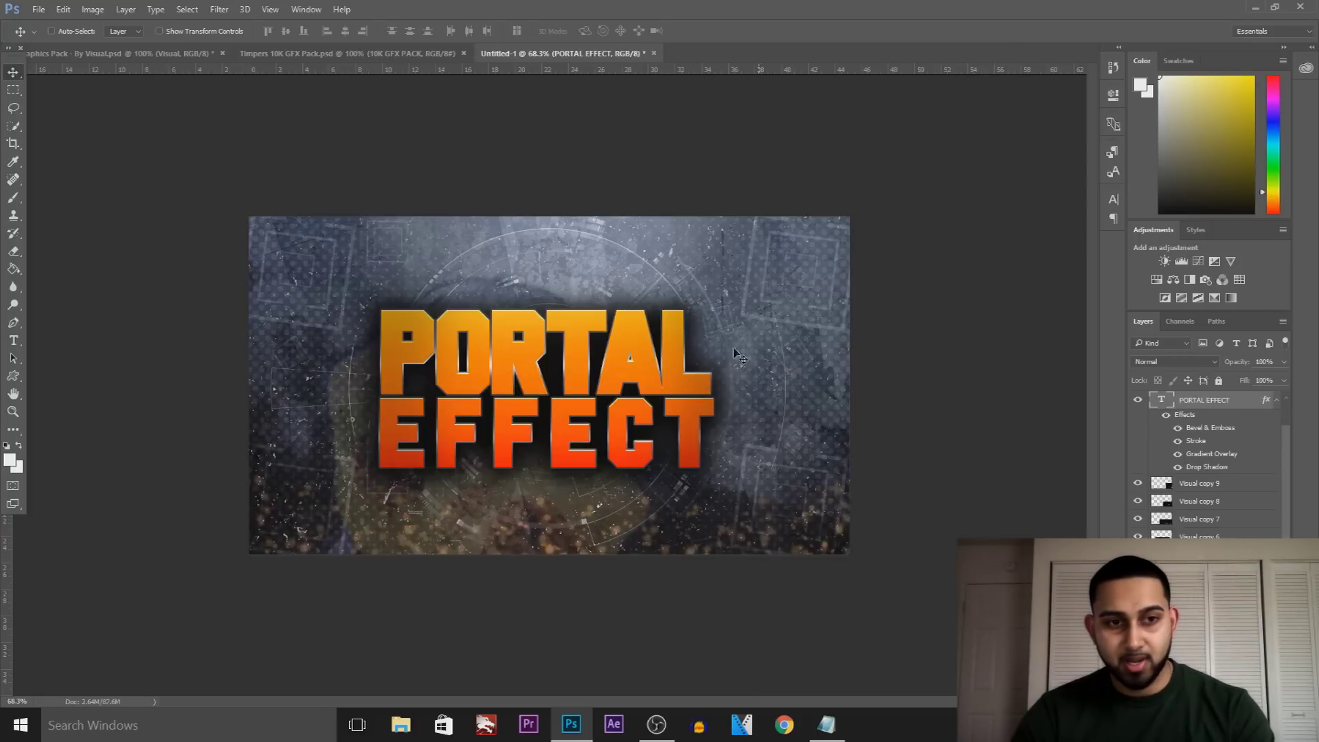
{"action": "left_click", "coordinate": [91, 56]}
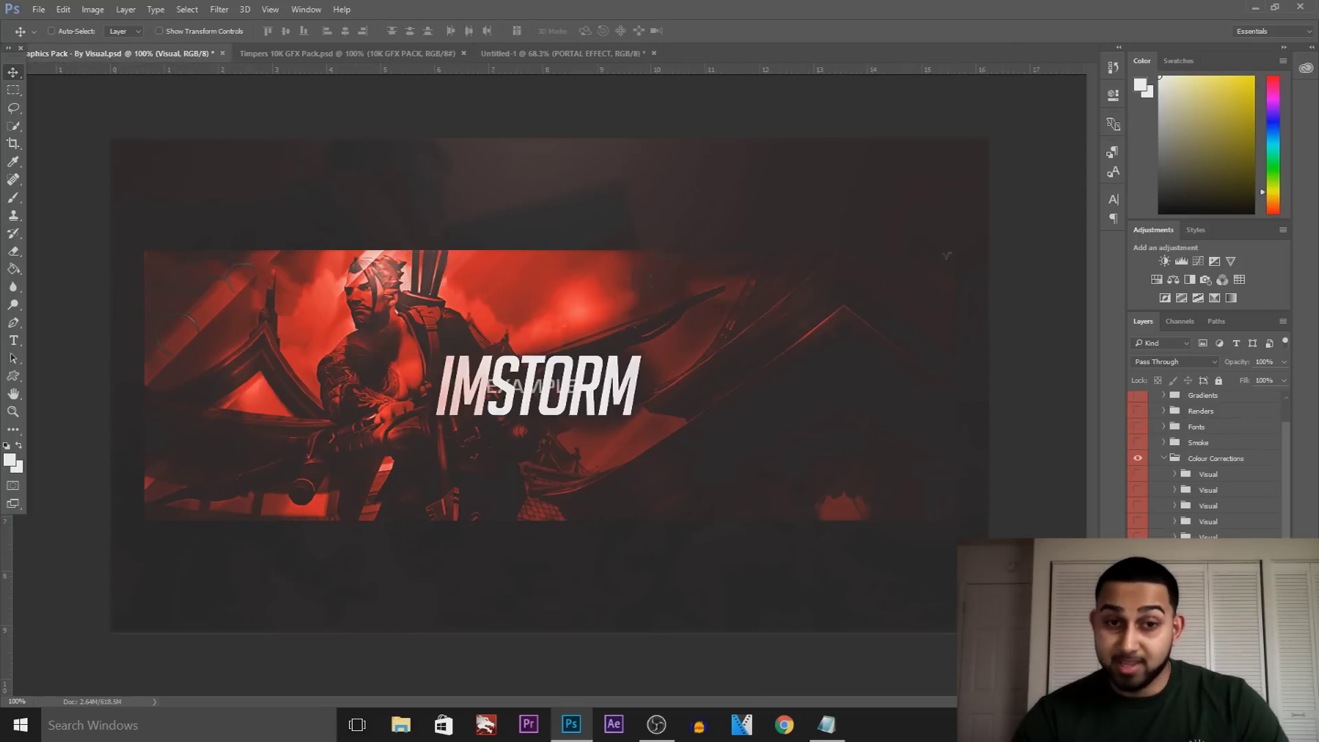
{"action": "left_click_drag", "start_coordinate": [805, 416], "coordinate": [590, 346]}
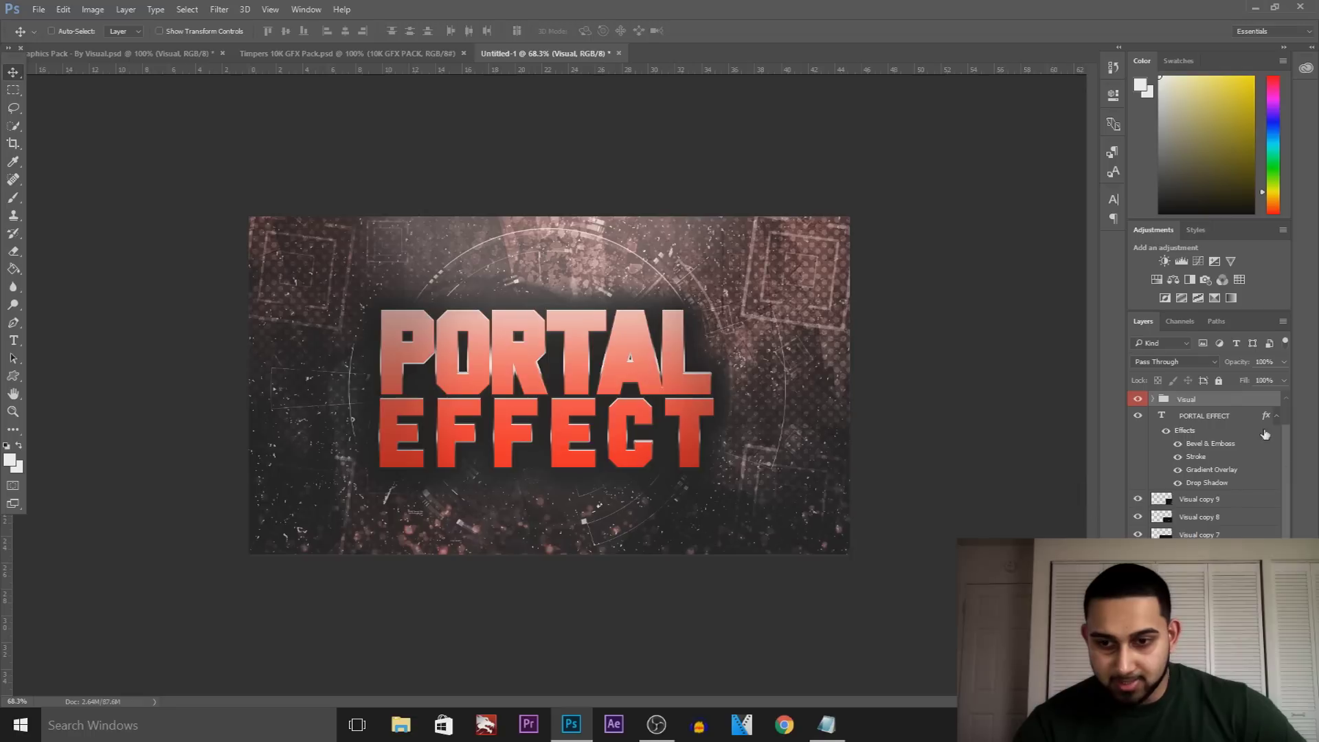
- Try the colour correction group below the PORTAL EFFECT title layer, and undo that move
{"action": "left_click_drag", "start_coordinate": [1219, 402], "coordinate": [1241, 479]}
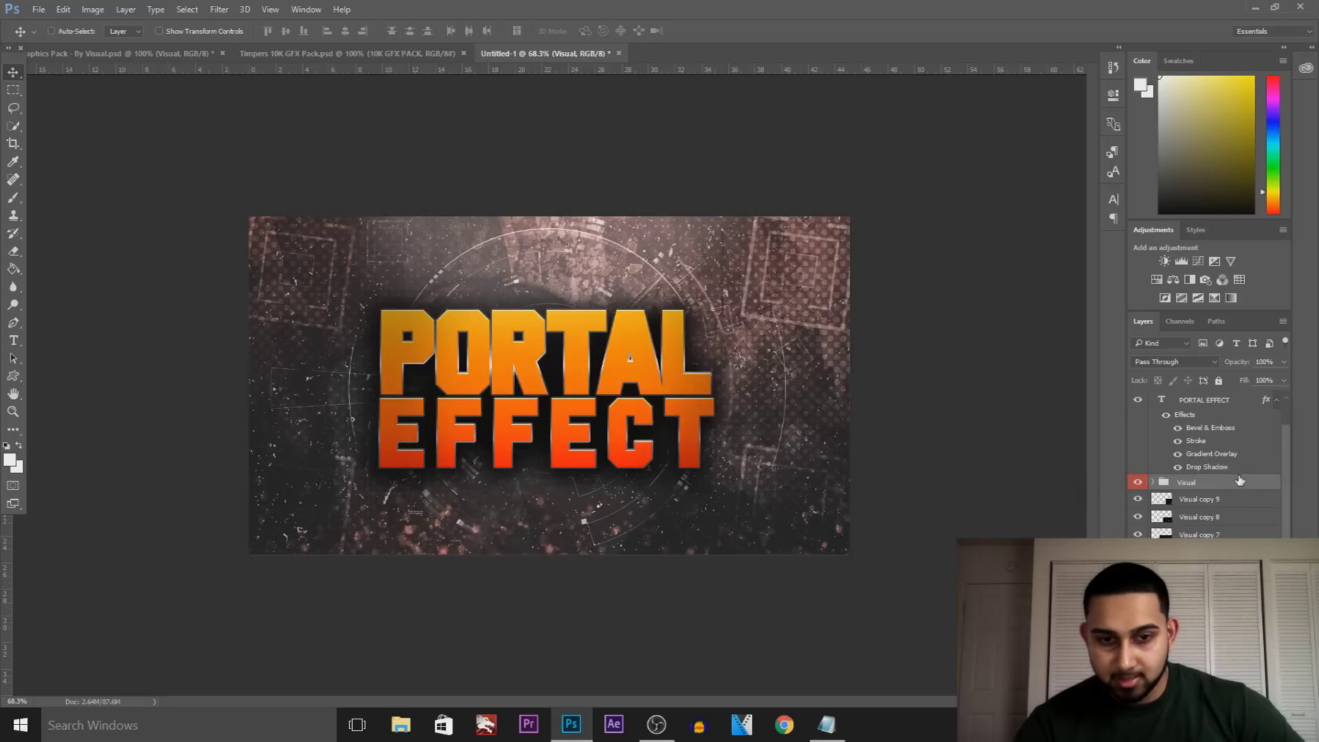
{"action": "key", "text": "ctrl+z"}
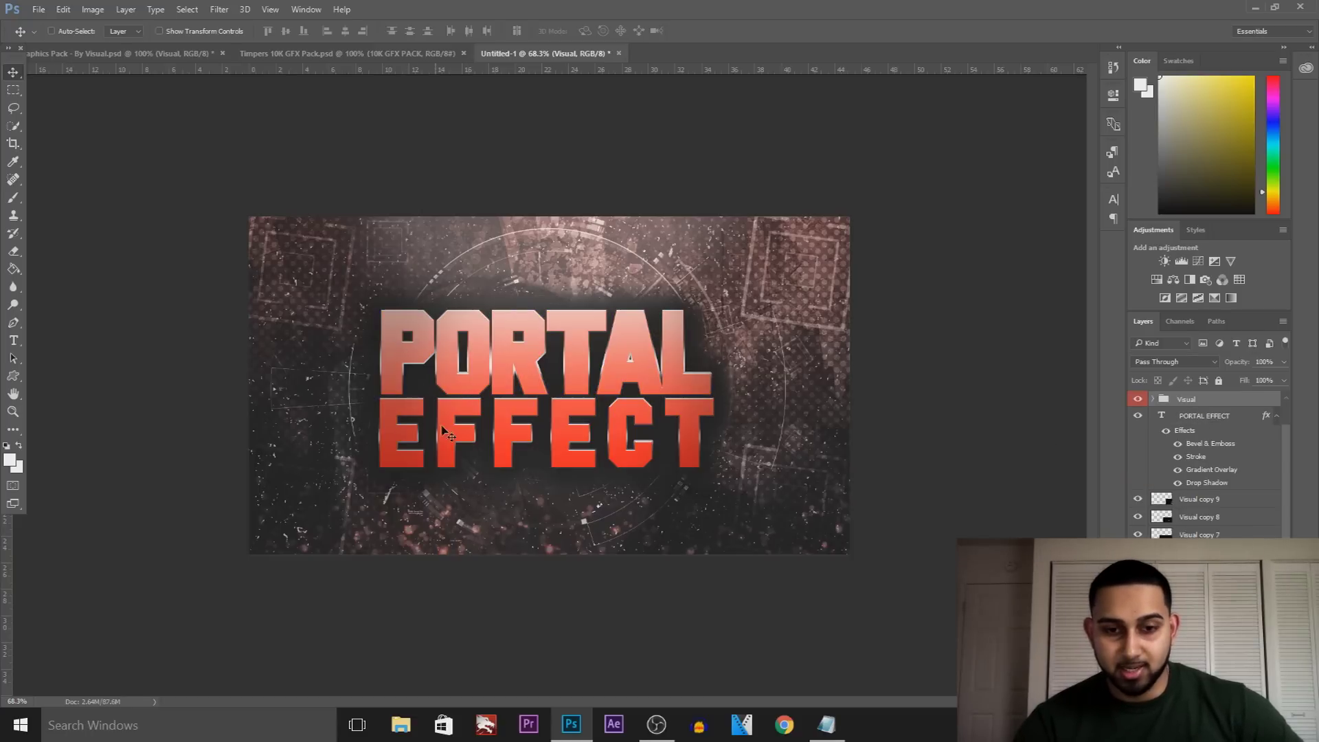
{"action": "left_click", "coordinate": [1212, 423]}
{"action": "mouse_move", "coordinate": [670, 431]}
{"action": "left_mouse_down"}
{"action": "mouse_move", "coordinate": [650, 430]}
{"action": "mouse_move", "coordinate": [664, 427]}
{"action": "left_mouse_up"}
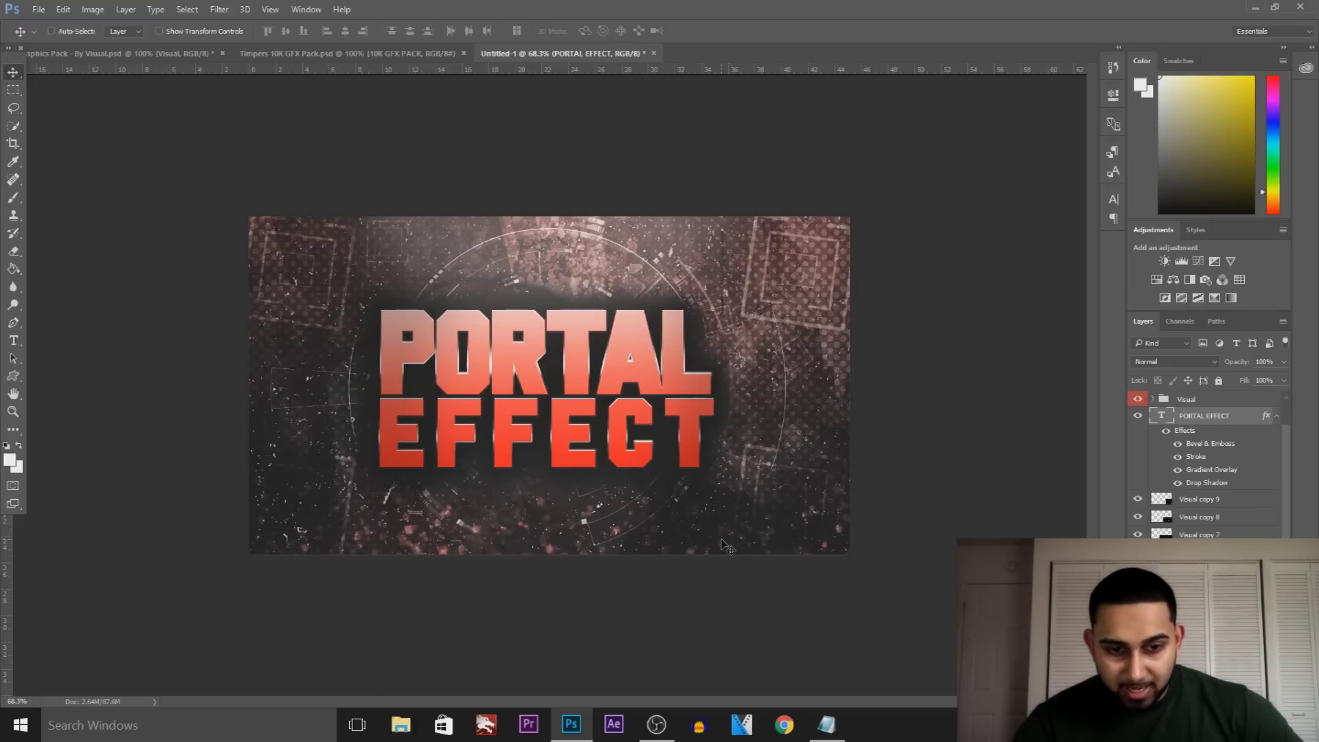
- Try the Normal, Soft Light and Overlay blend modes on the Image1 background layer
{"action": "scroll", "coordinate": [1206, 467], "scroll_direction": "down", "scroll_amount": 2}
{"action": "key", "text": "alt+bracketleft"}
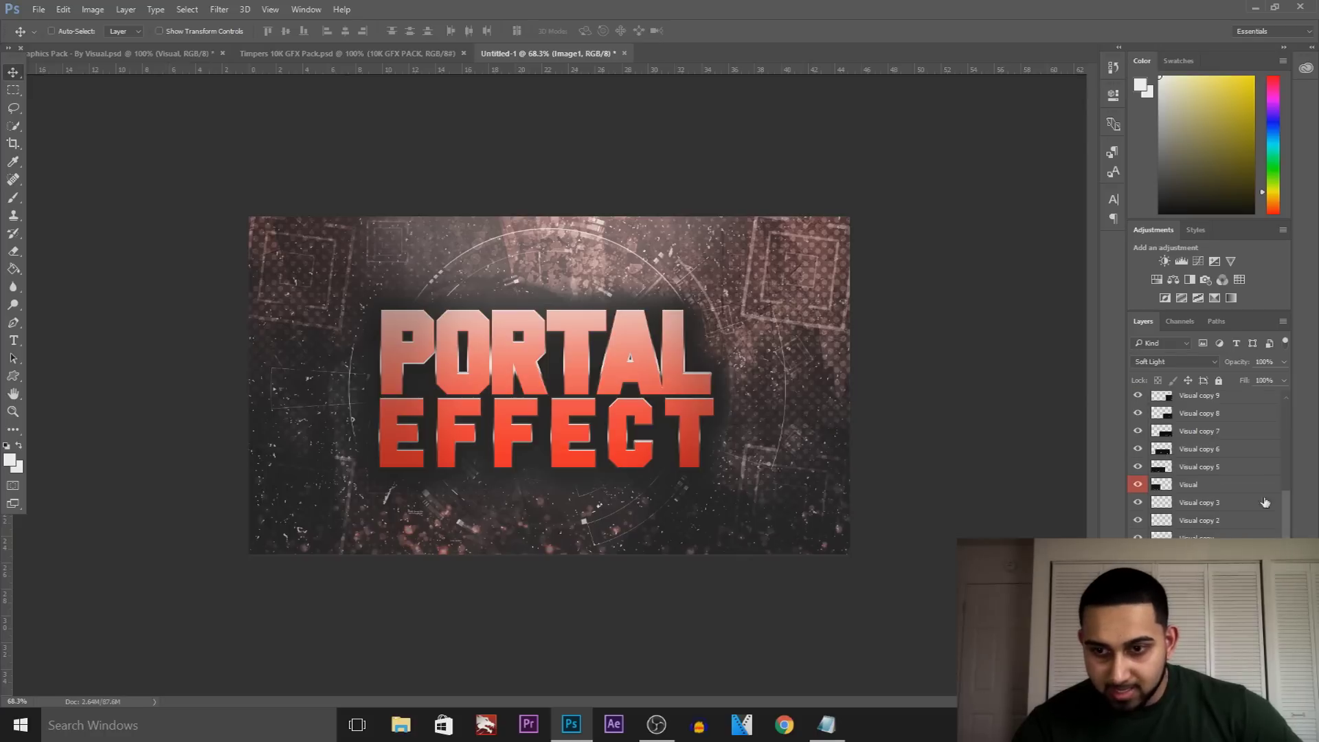
{"action": "left_click", "coordinate": [1281, 360]}
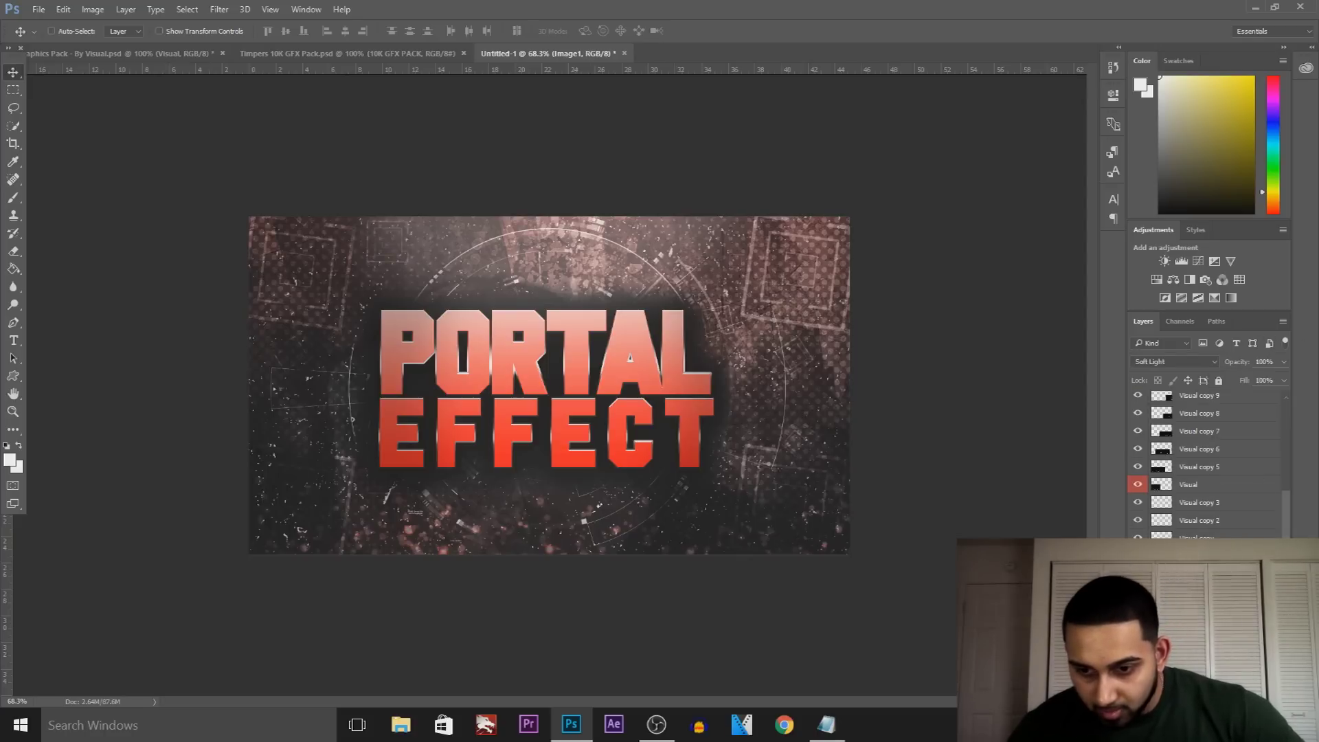
{"action": "left_click", "coordinate": [1175, 362]}
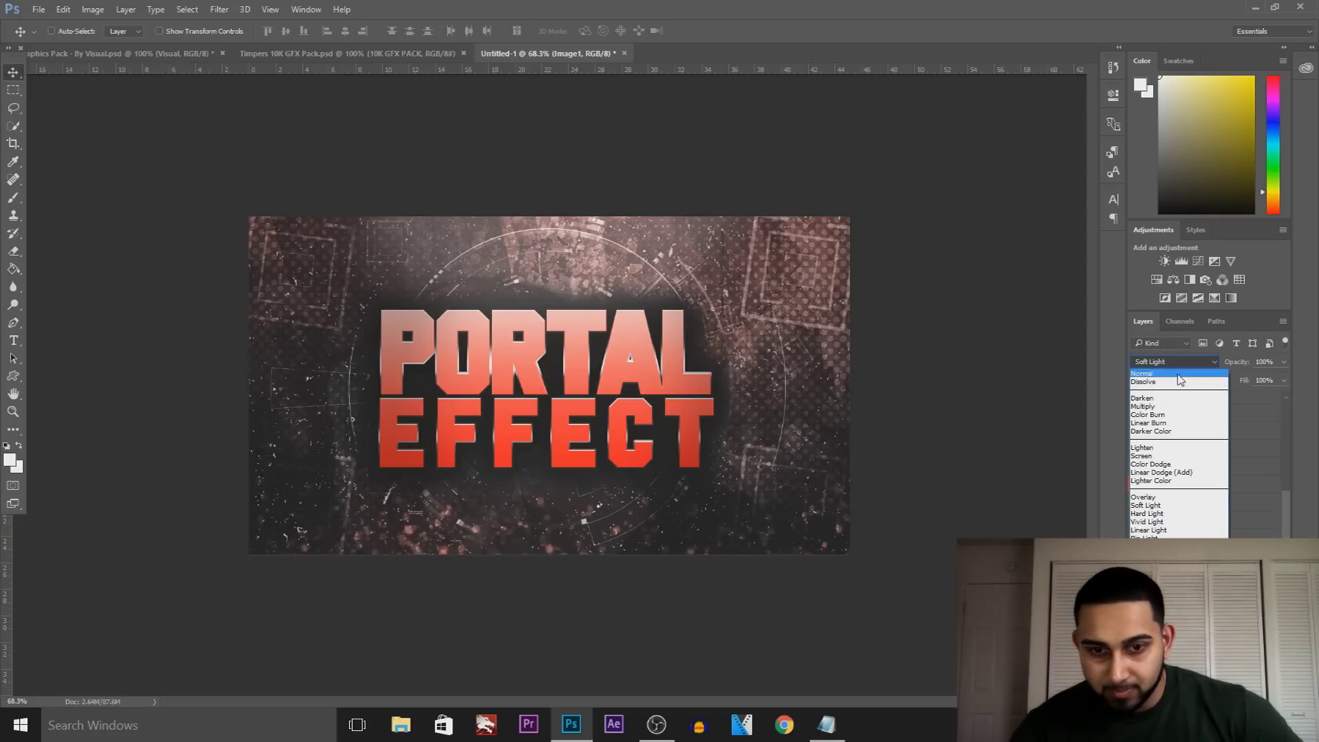
{"action": "left_click", "coordinate": [1151, 375]}
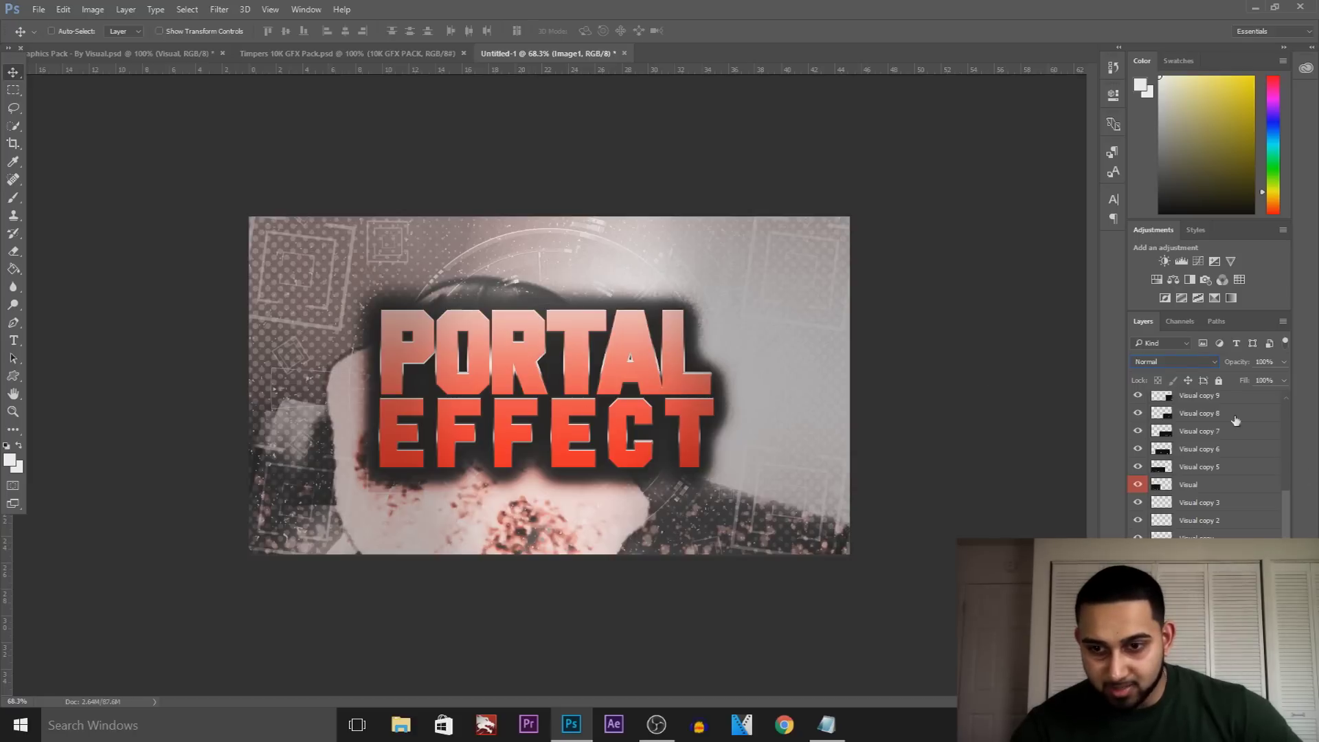
{"action": "left_click", "coordinate": [1194, 365]}
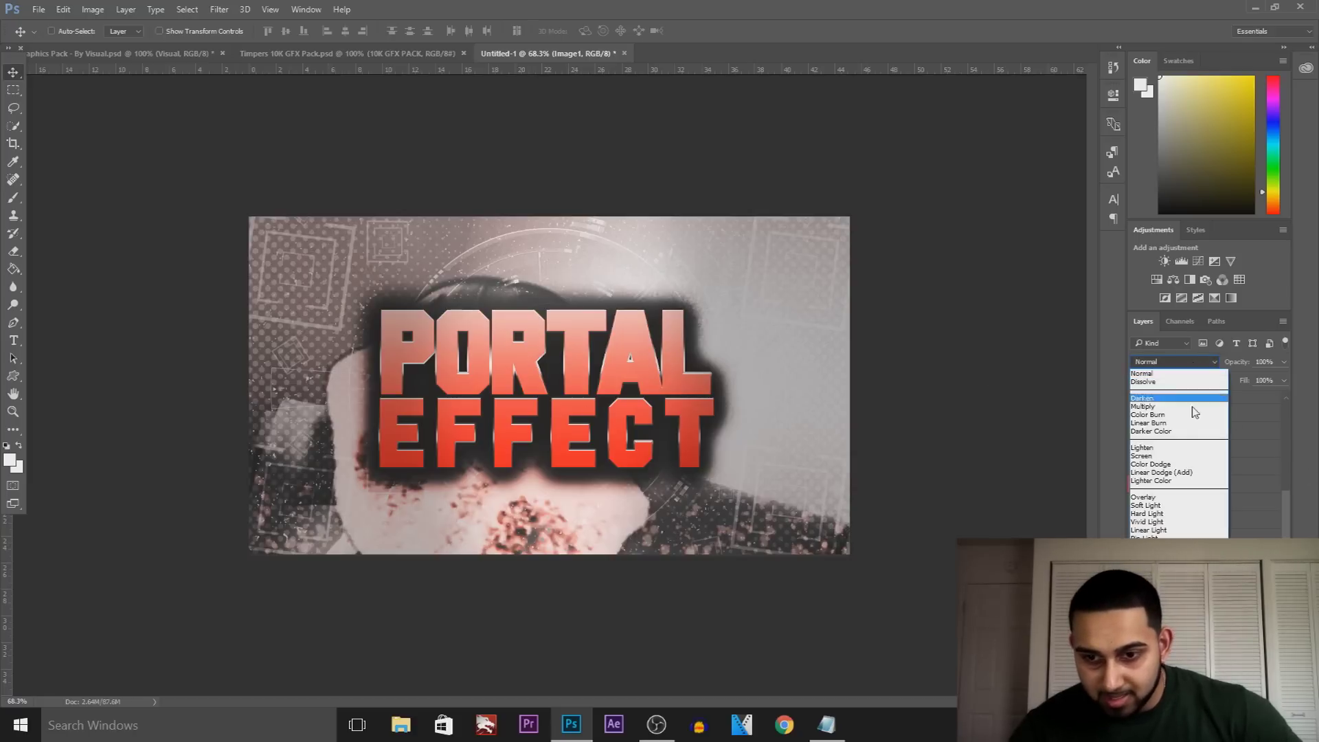
{"action": "left_click", "coordinate": [1168, 506]}
{"action": "left_click", "coordinate": [1196, 362]}
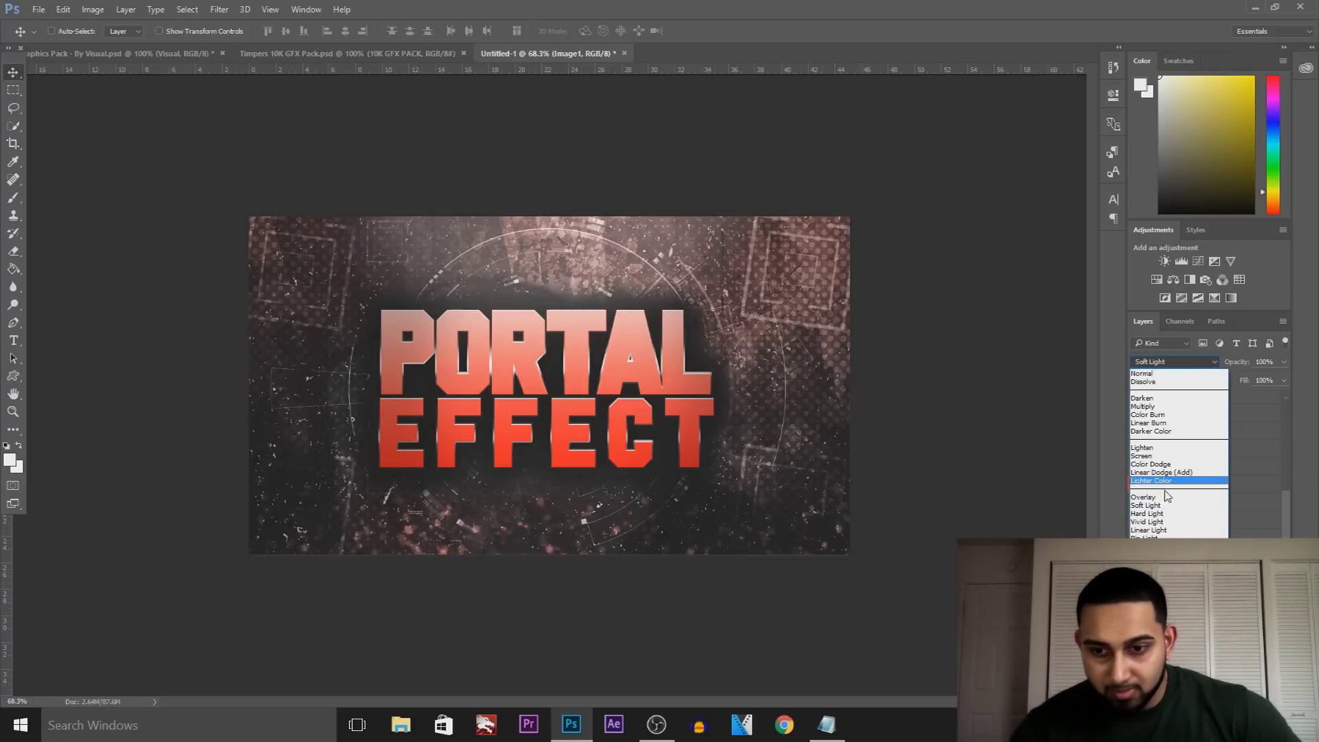
{"action": "left_click", "coordinate": [1159, 501]}
- Set the Image1 background layer's blend mode to Normal and its opacity to 25%
{"action": "left_click", "coordinate": [1196, 362]}
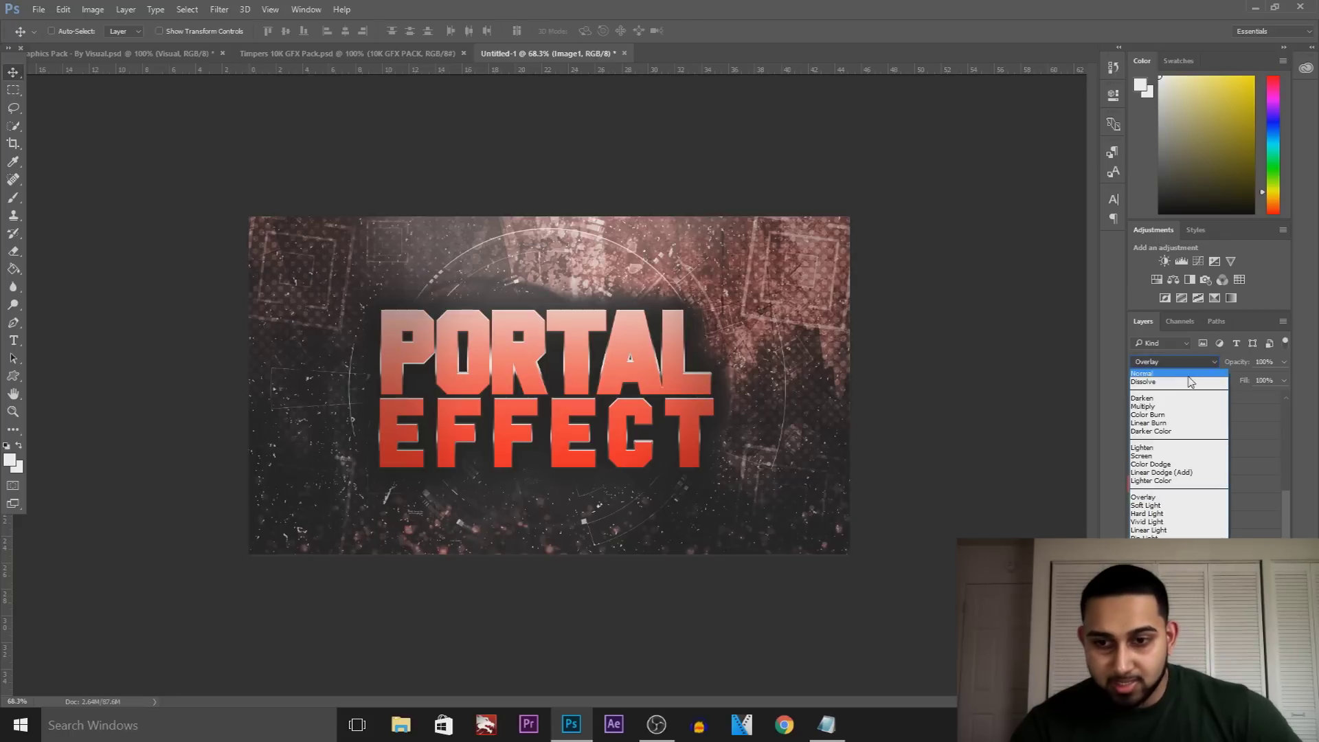
{"action": "left_click", "coordinate": [1190, 379]}
{"action": "left_click", "coordinate": [1284, 361]}
{"action": "left_click_drag", "start_coordinate": [1284, 377], "coordinate": [1242, 382]}
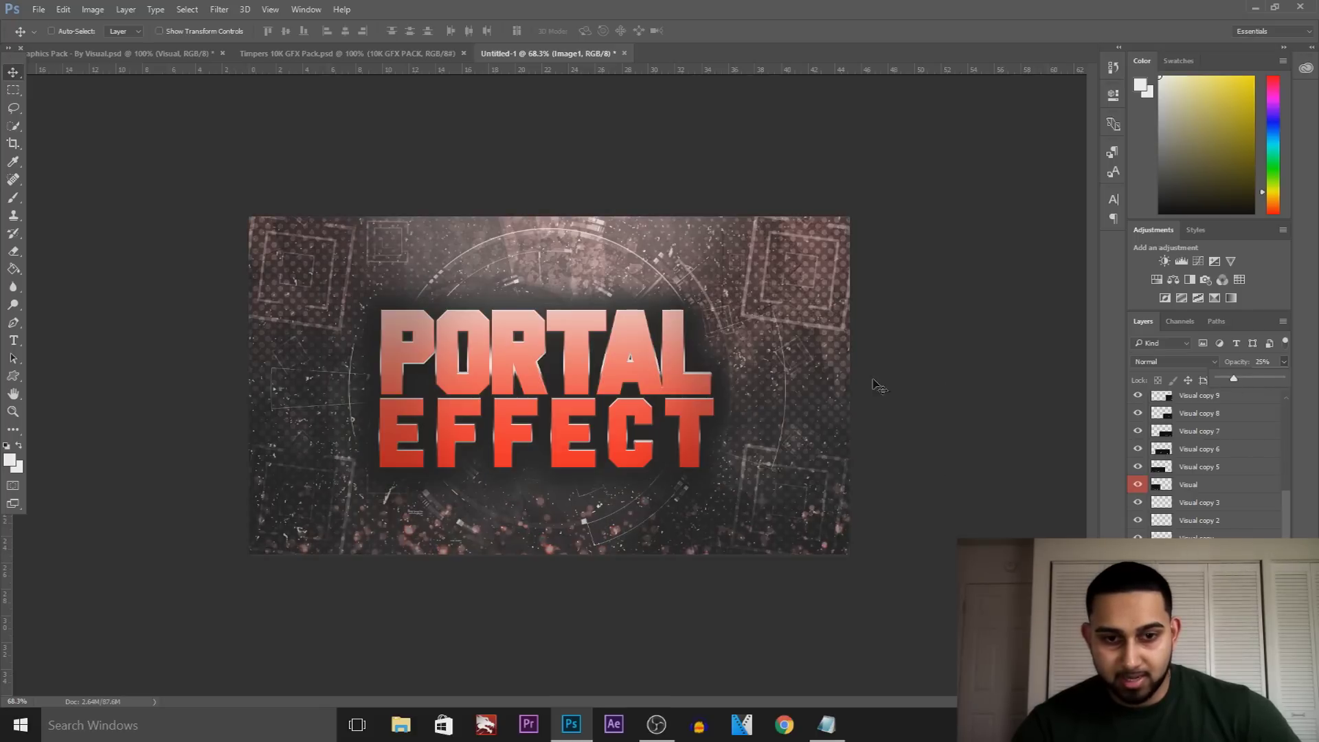
- Add a Brightness/Contrast adjustment above the topmost Visual layer with brightness -31 and contrast 33
{"action": "scroll", "coordinate": [1206, 420], "scroll_direction": "up", "scroll_amount": 5}
{"action": "left_click", "coordinate": [1202, 409]}
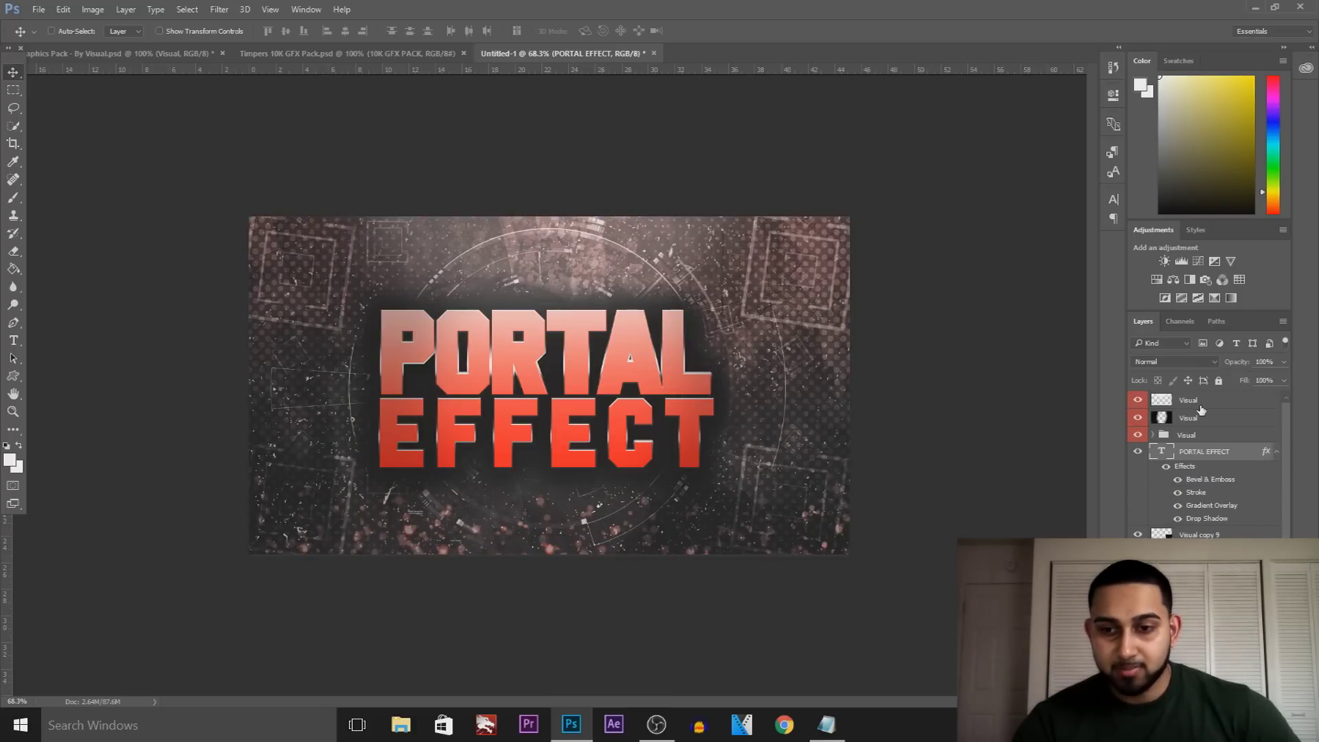
{"action": "left_click", "coordinate": [1199, 404]}
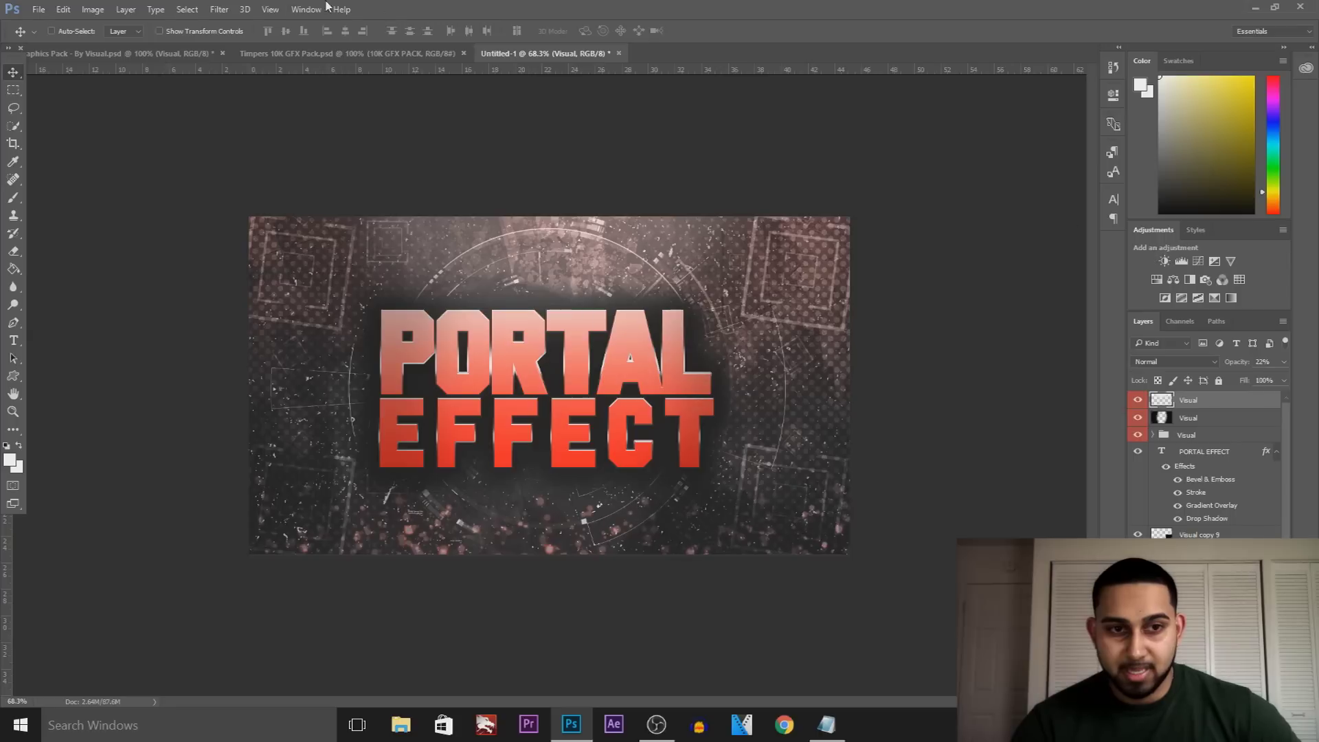
{"action": "left_click", "coordinate": [297, 10]}
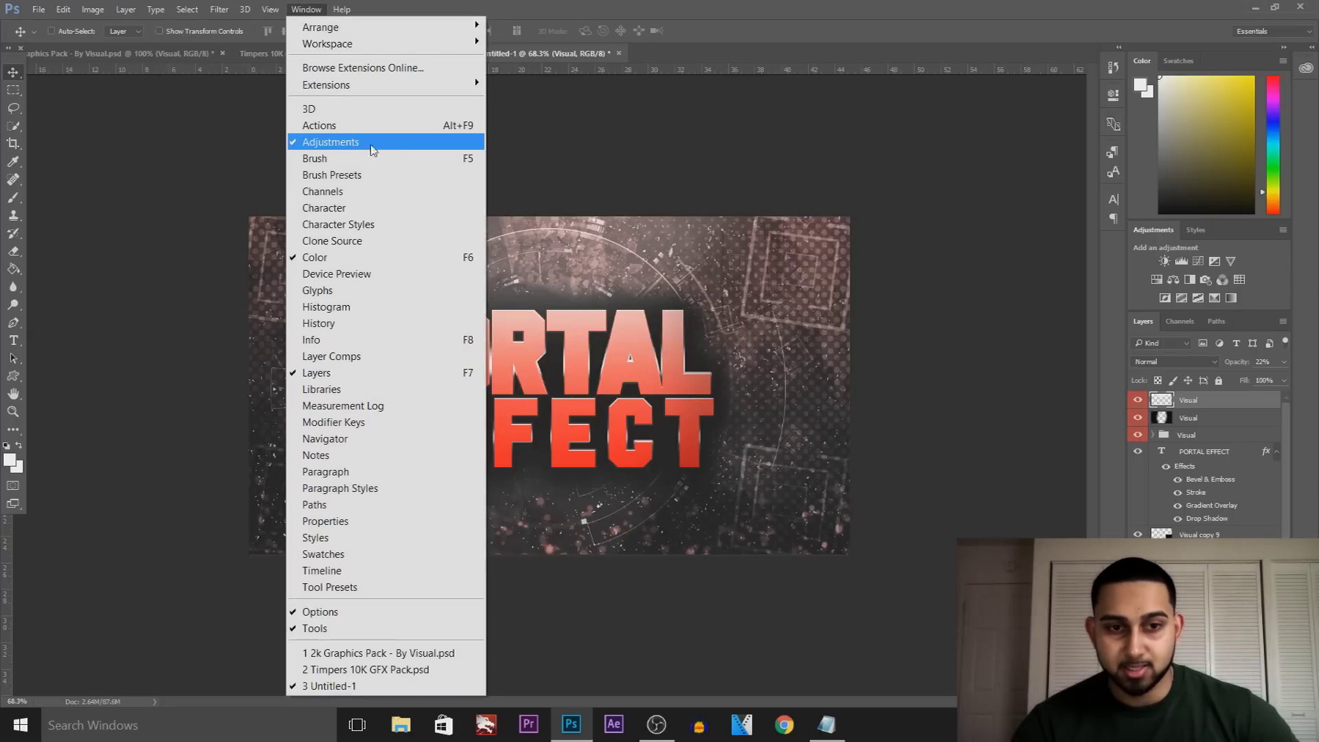
{"action": "left_click", "coordinate": [395, 142]}
{"action": "left_click", "coordinate": [1166, 262]}
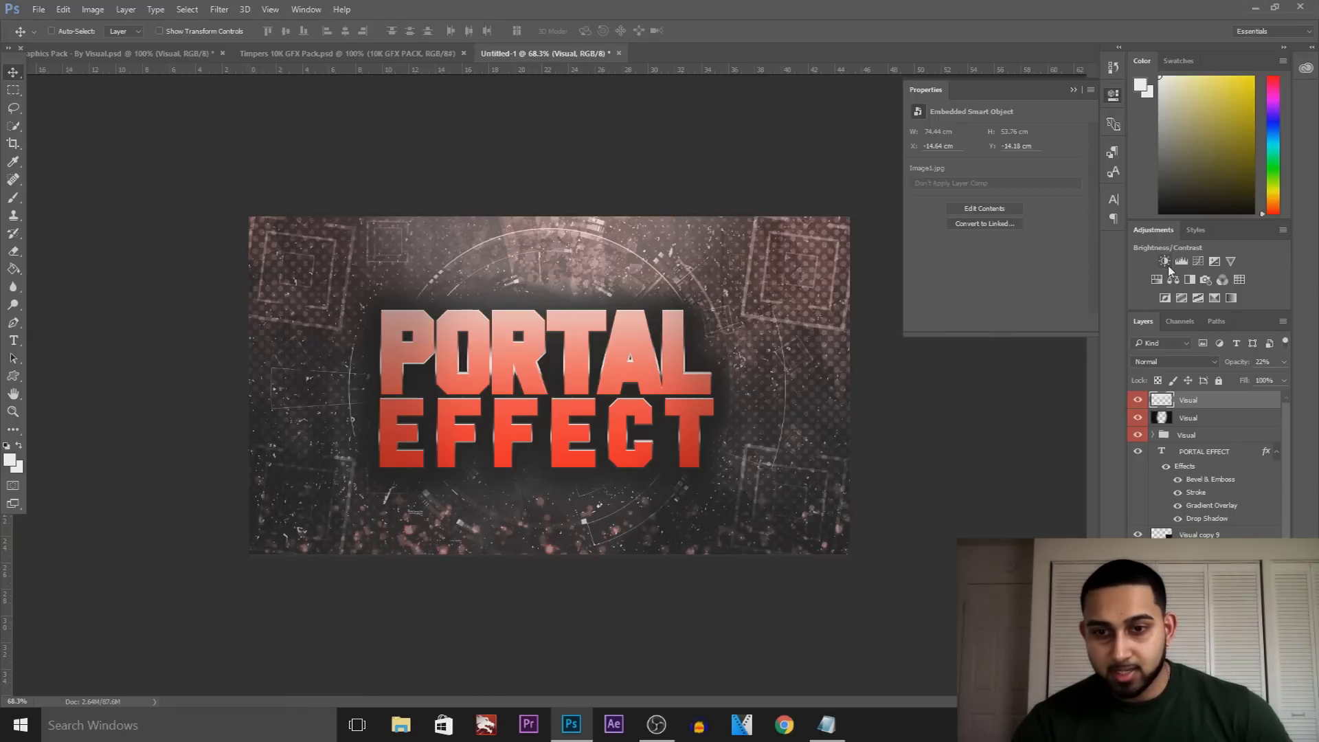
{"action": "left_click_drag", "start_coordinate": [996, 167], "coordinate": [1005, 196]}
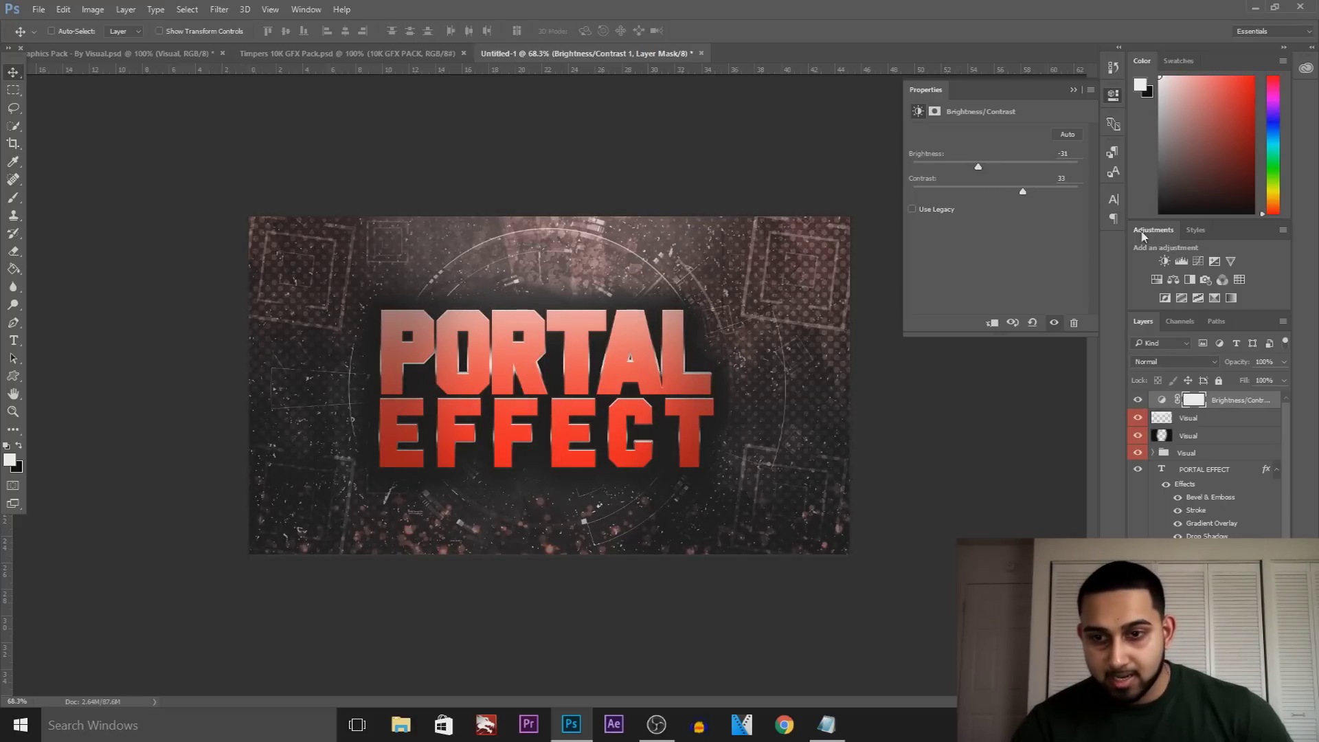
- Add a Levels adjustment with automatic correction on top of the stack, and compare the image with and without it
{"action": "left_click", "coordinate": [1181, 261]}
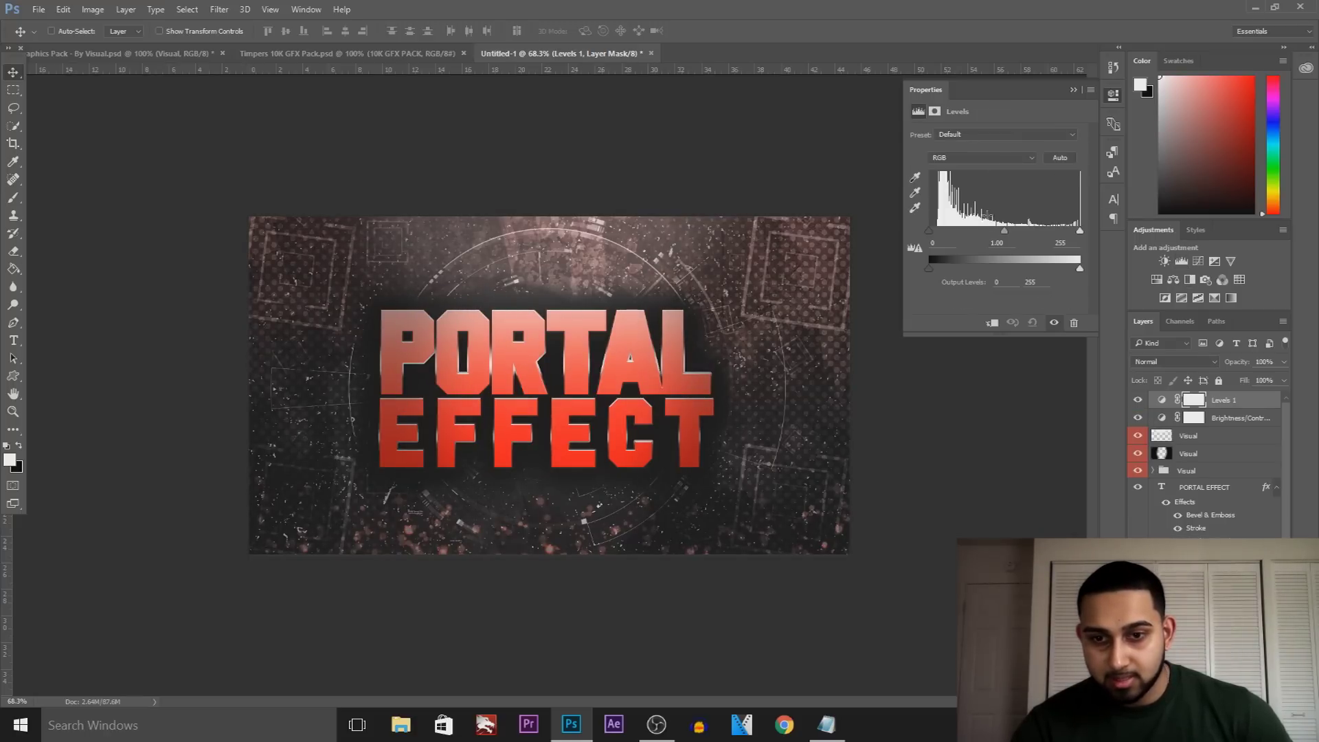
{"action": "left_click", "coordinate": [1061, 158]}
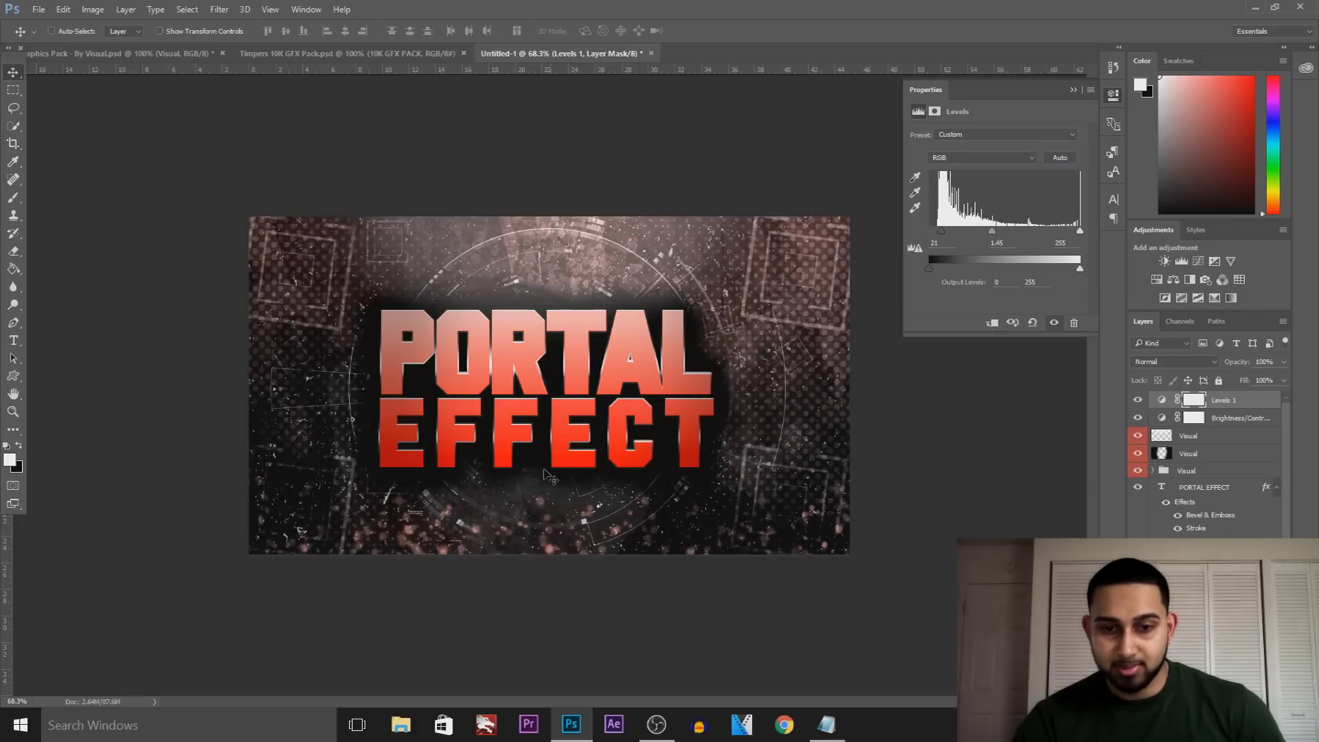
{"action": "left_click", "coordinate": [1138, 400]}
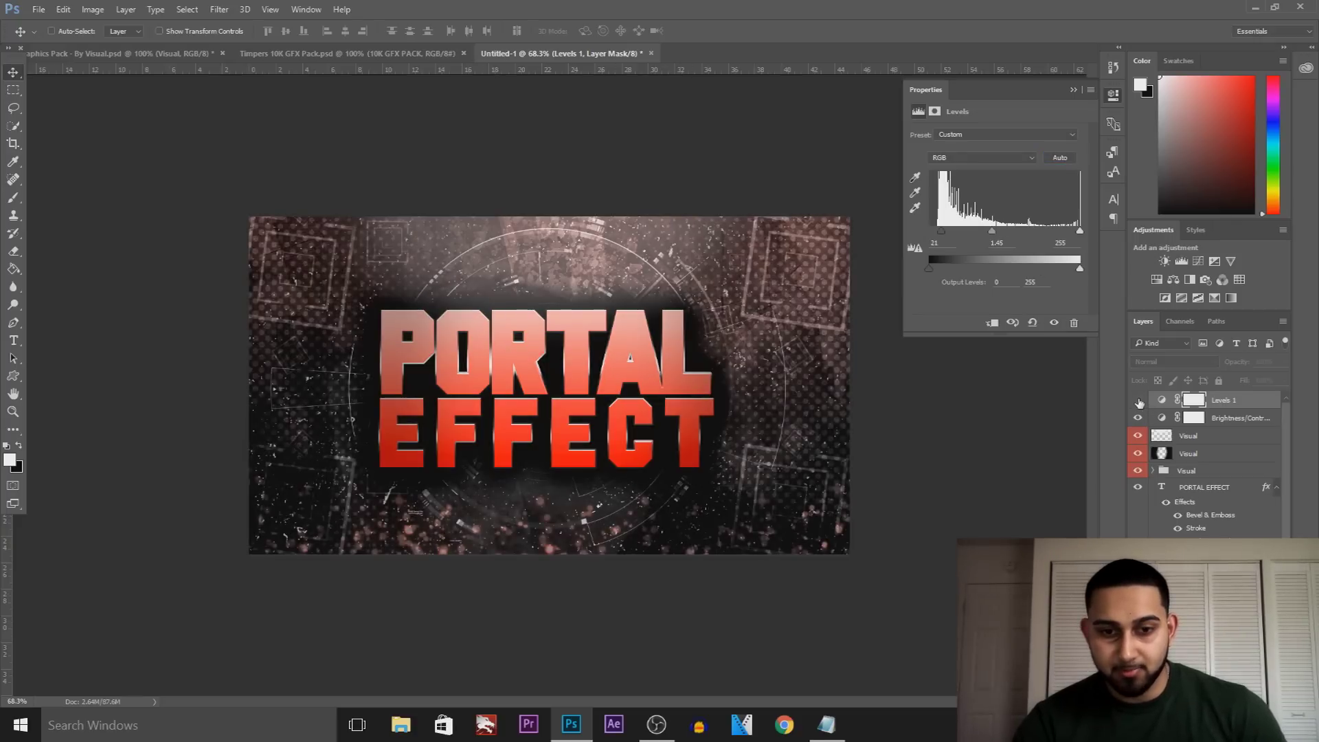
{"action": "left_click", "coordinate": [1139, 400]}
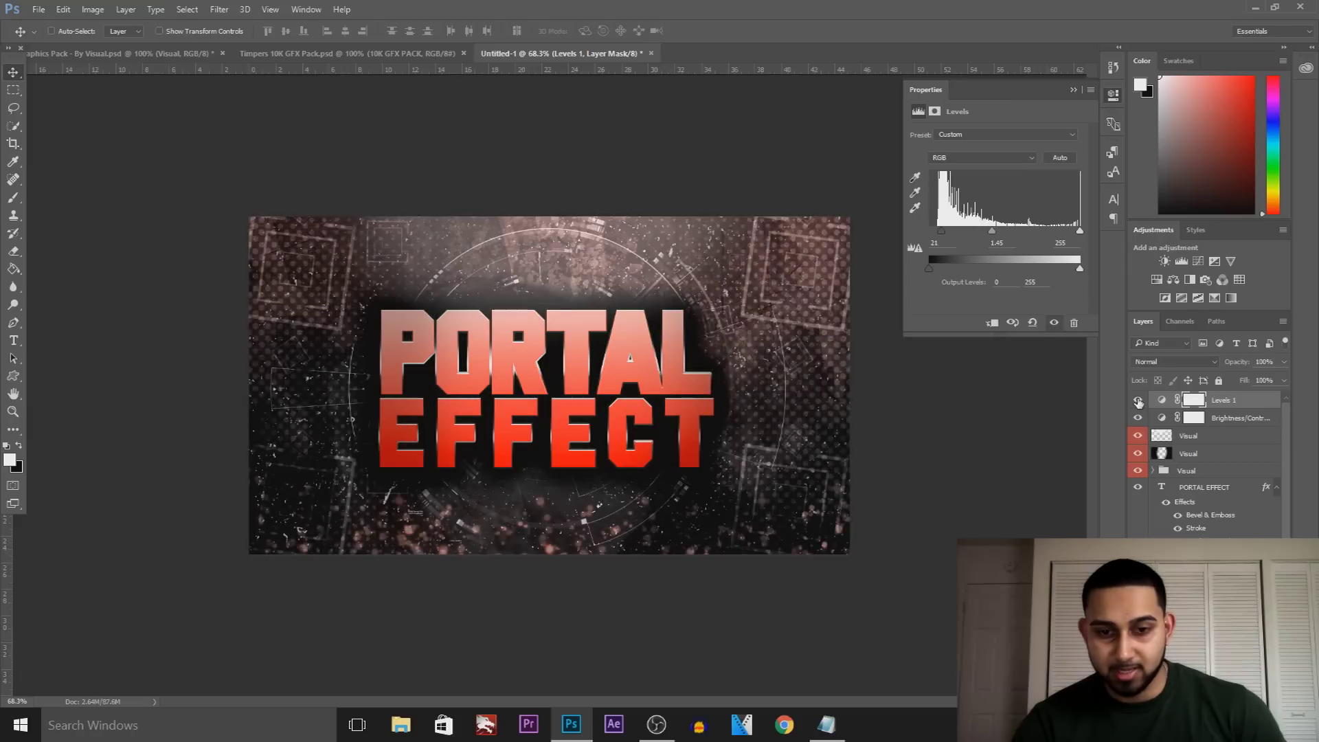
- Add a Curves adjustment and shape a gentle S-curve by slightly raising the highlights and lowering the shadows
{"action": "left_click", "coordinate": [1201, 264]}
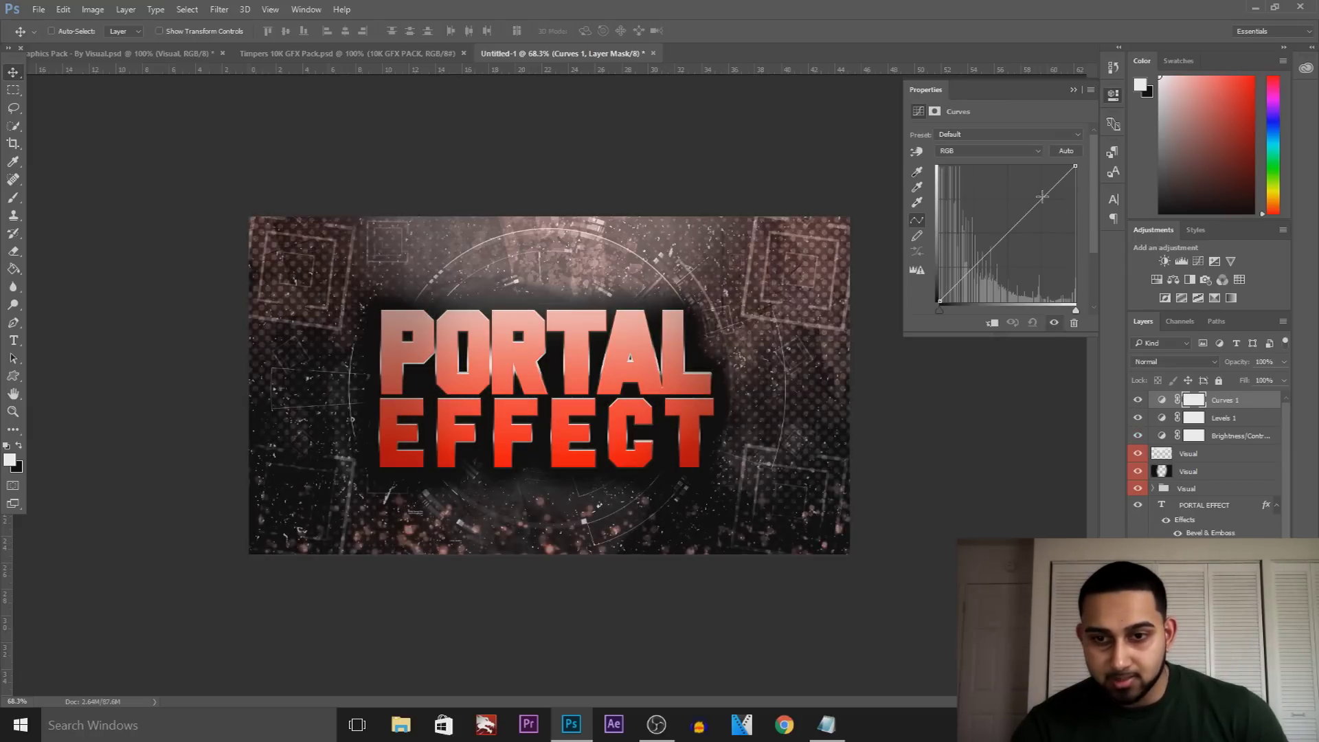
{"action": "left_click_drag", "start_coordinate": [1043, 197], "coordinate": [1038, 190]}
{"action": "left_click_drag", "start_coordinate": [965, 266], "coordinate": [966, 279]}
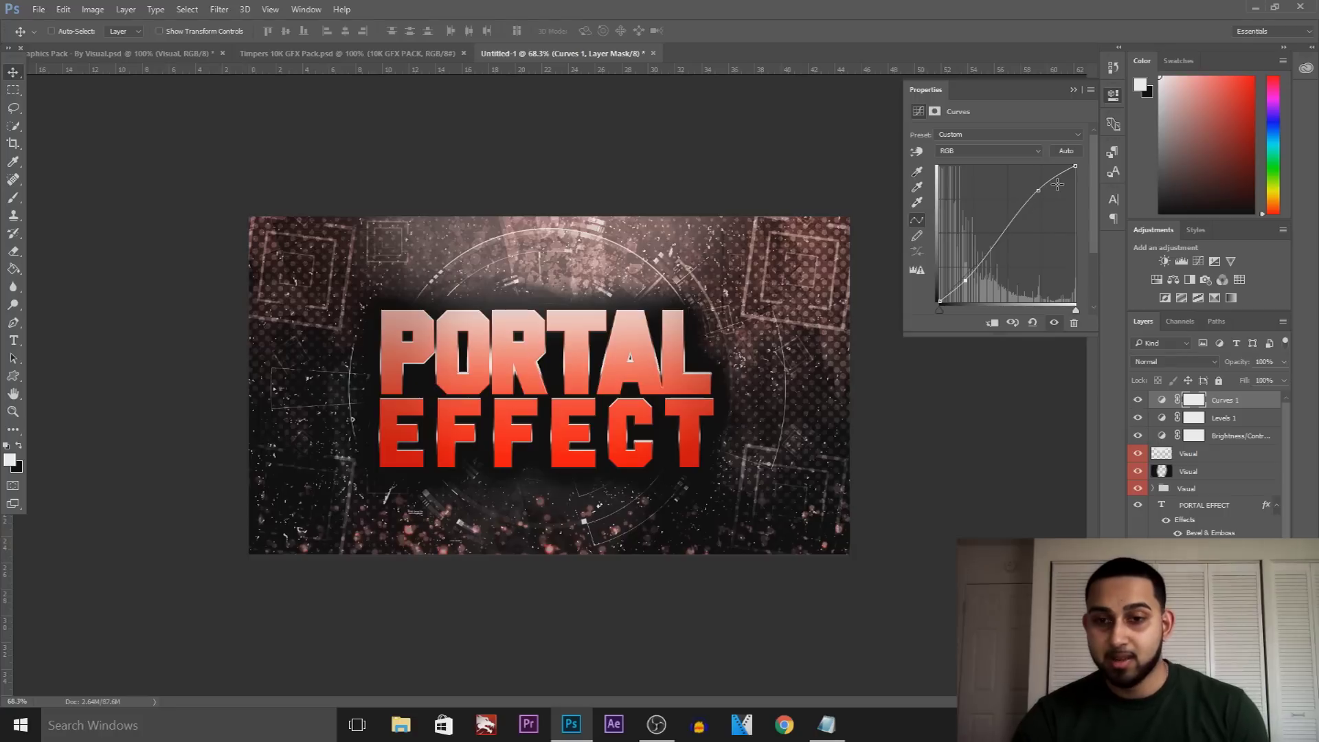
{"action": "left_click_drag", "start_coordinate": [1039, 192], "coordinate": [1037, 197]}
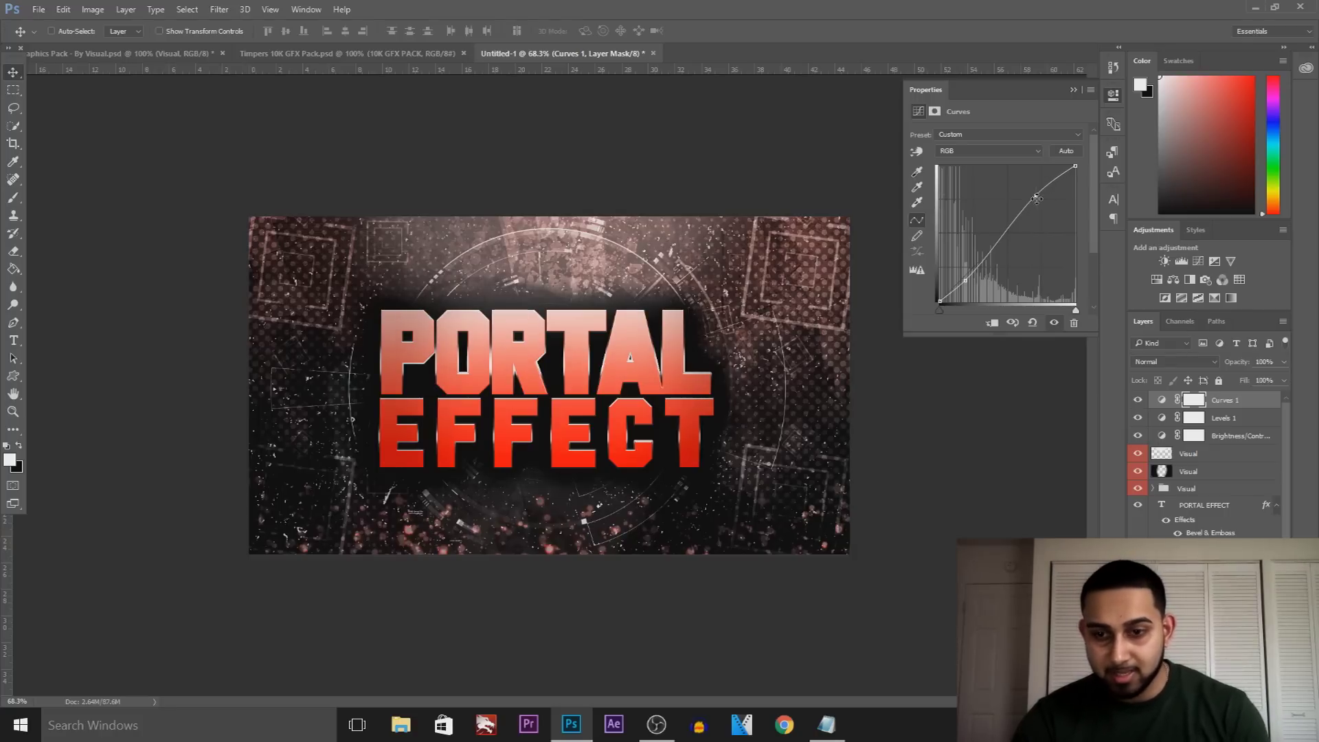
- Add an Exposure adjustment at the top of the layer stack and try out its exposure setting
{"action": "left_click", "coordinate": [1215, 261]}
{"action": "mouse_move", "coordinate": [996, 169]}
{"action": "left_mouse_down"}
{"action": "mouse_move", "coordinate": [970, 169]}
{"action": "mouse_move", "coordinate": [1028, 167]}
{"action": "mouse_move", "coordinate": [997, 171]}
{"action": "left_mouse_up"}
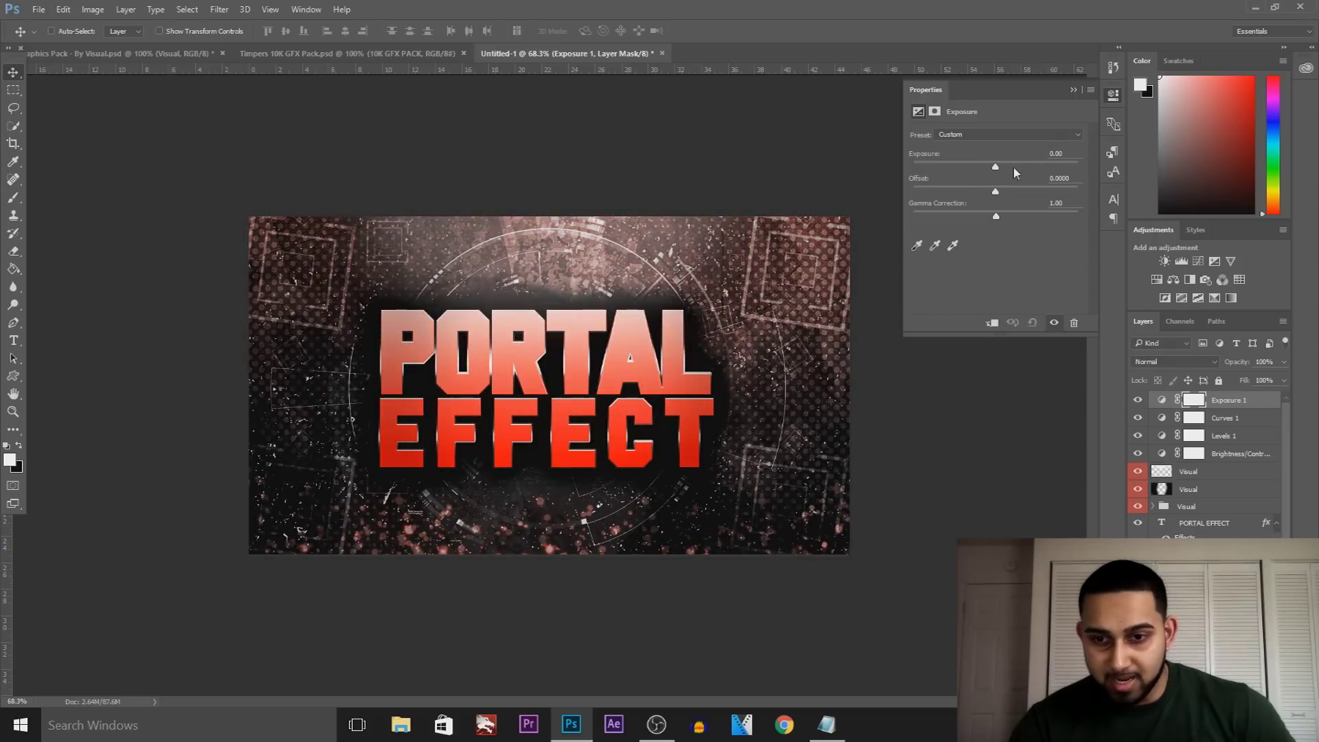
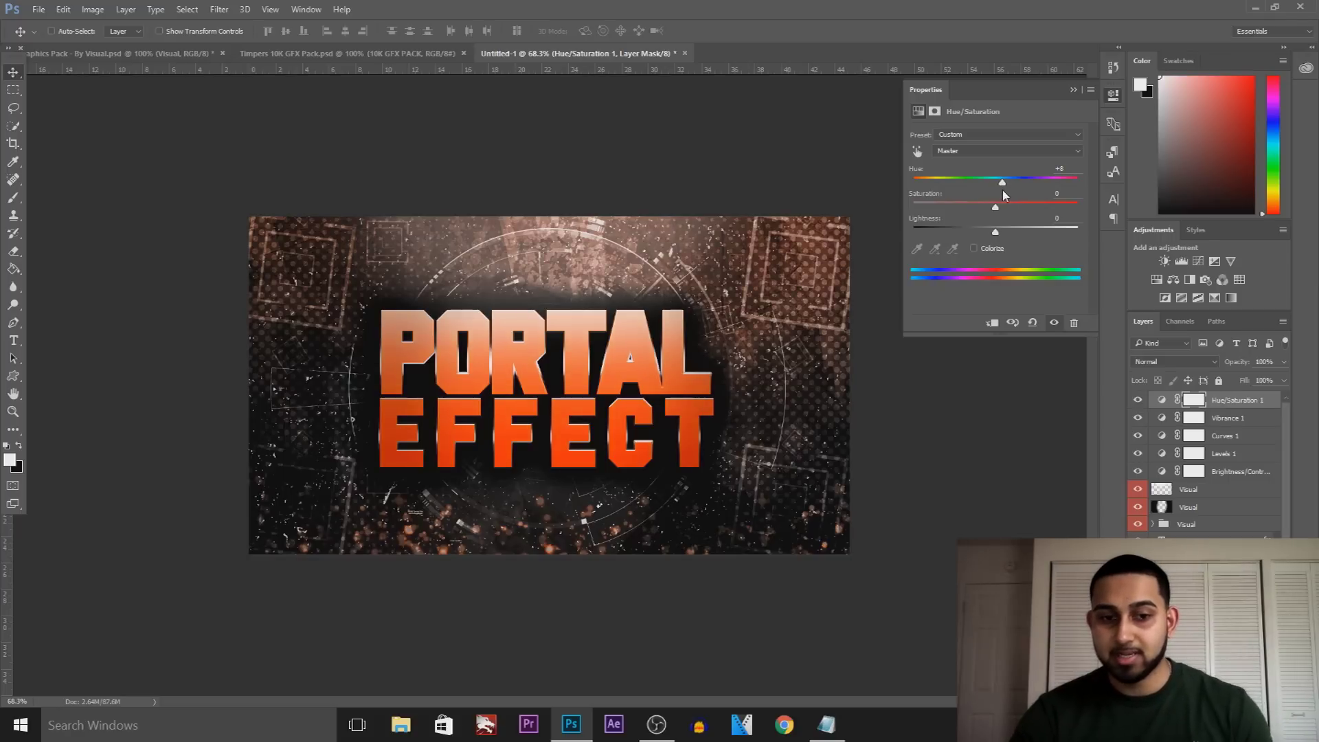
- Set the Hue/Saturation adjustment's hue to 0 and its saturation to +13
{"action": "mouse_move", "coordinate": [1005, 195]}
{"action": "left_mouse_down"}
{"action": "mouse_move", "coordinate": [1086, 188]}
{"action": "mouse_move", "coordinate": [1000, 189]}
{"action": "left_mouse_up"}
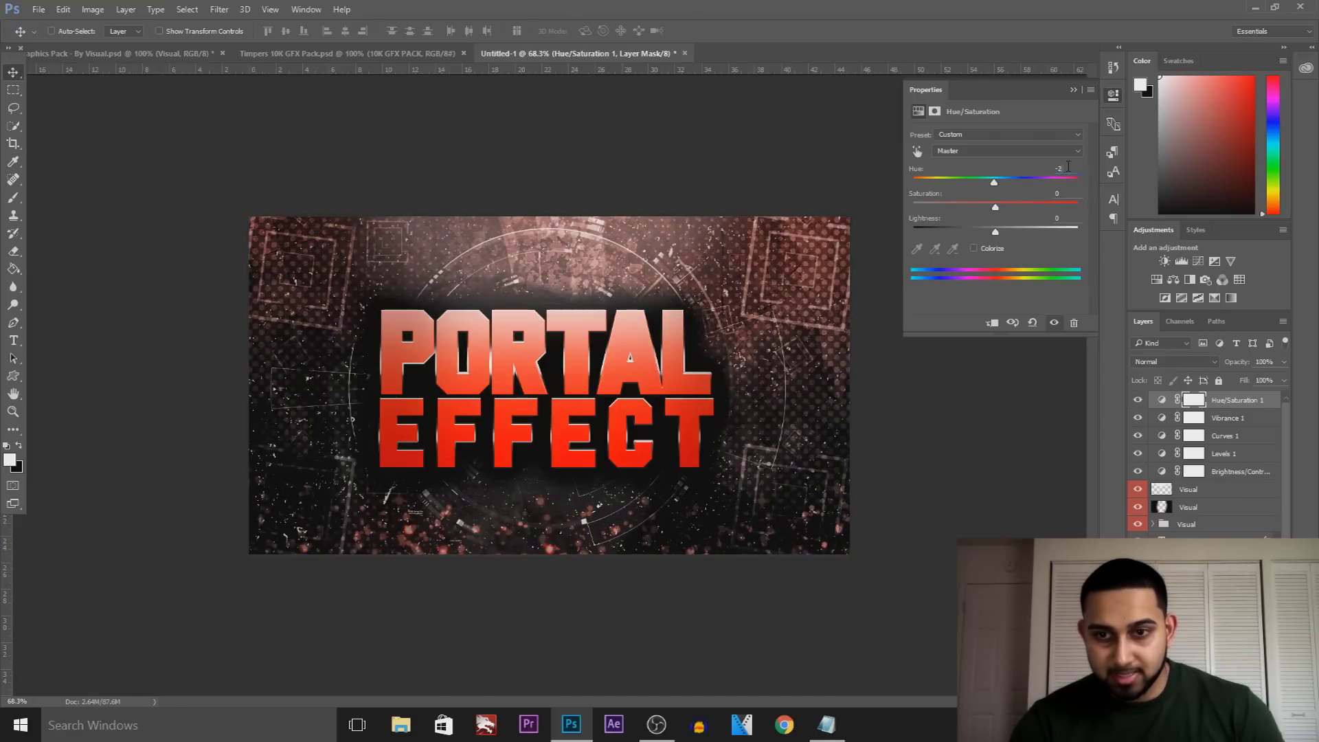
{"action": "scroll", "coordinate": [1042, 174], "scroll_direction": "up", "scroll_amount": 2}
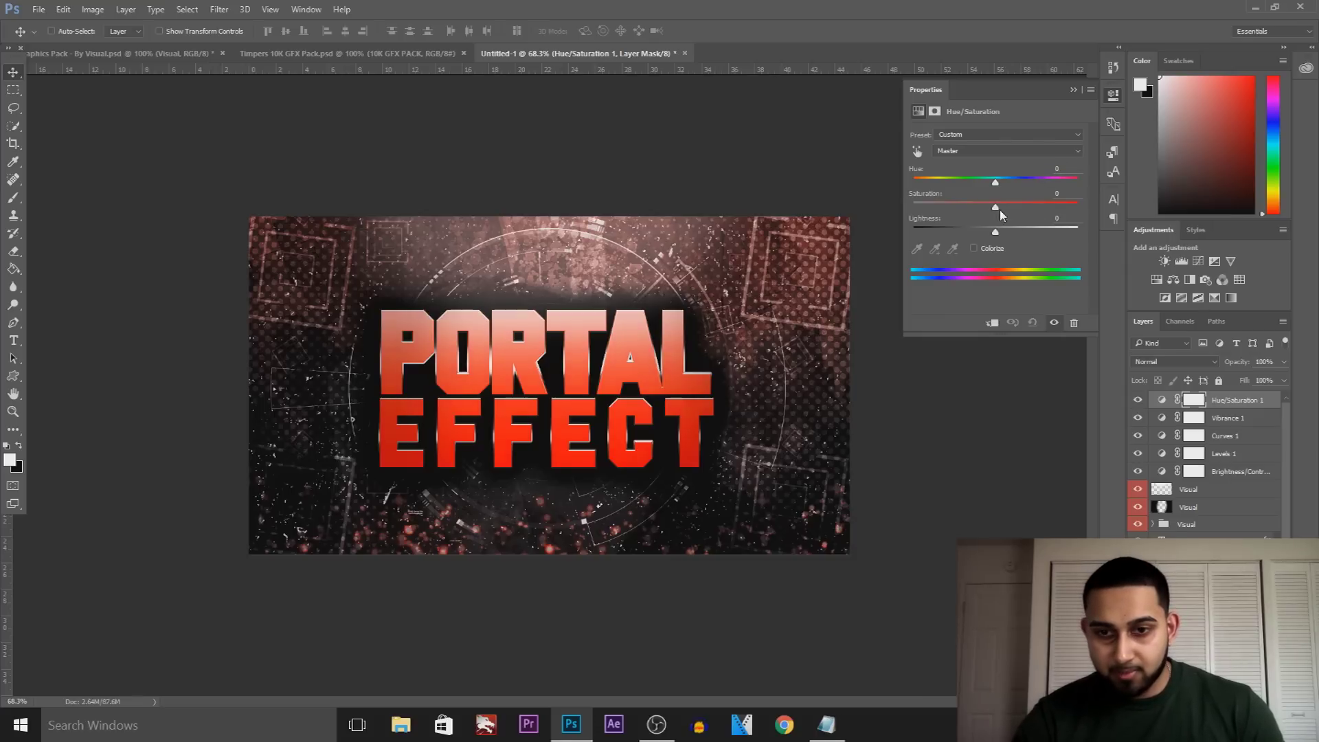
{"action": "left_click_drag", "start_coordinate": [1045, 208], "coordinate": [990, 208]}
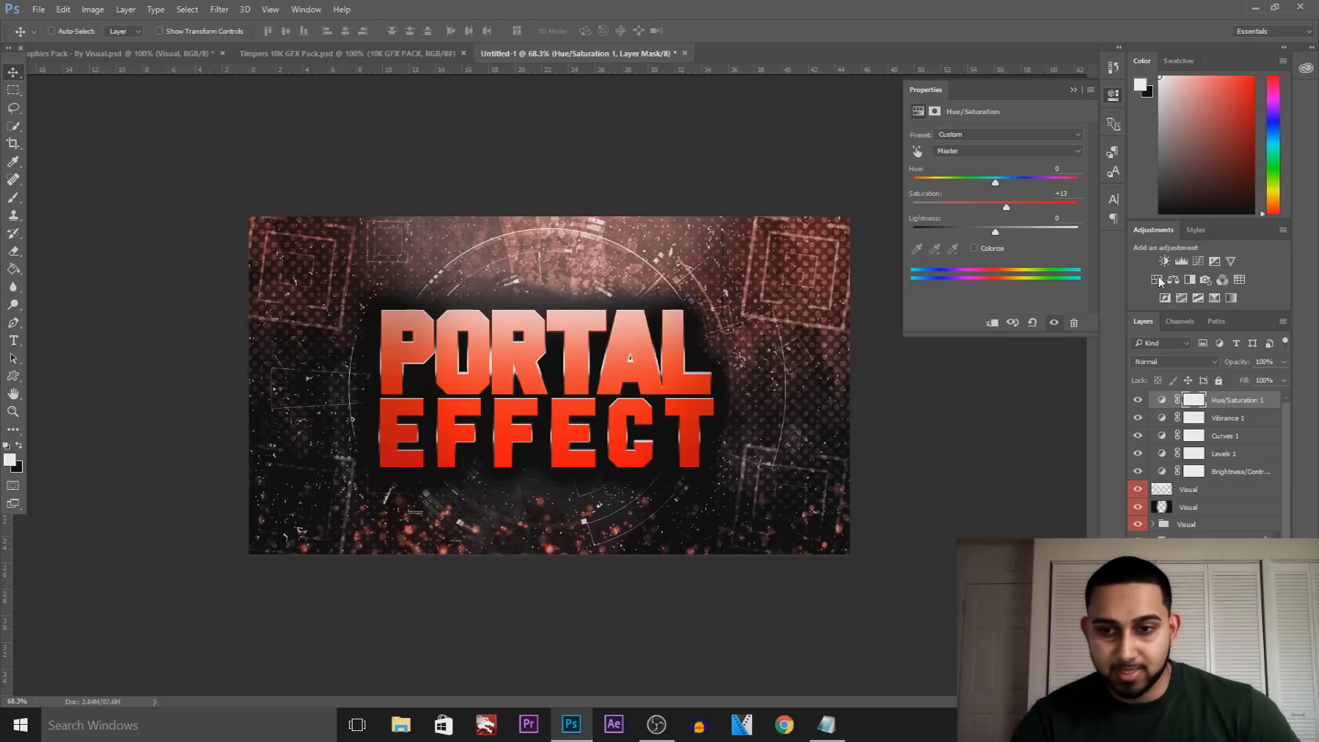
{"action": "left_click", "coordinate": [1162, 400]}
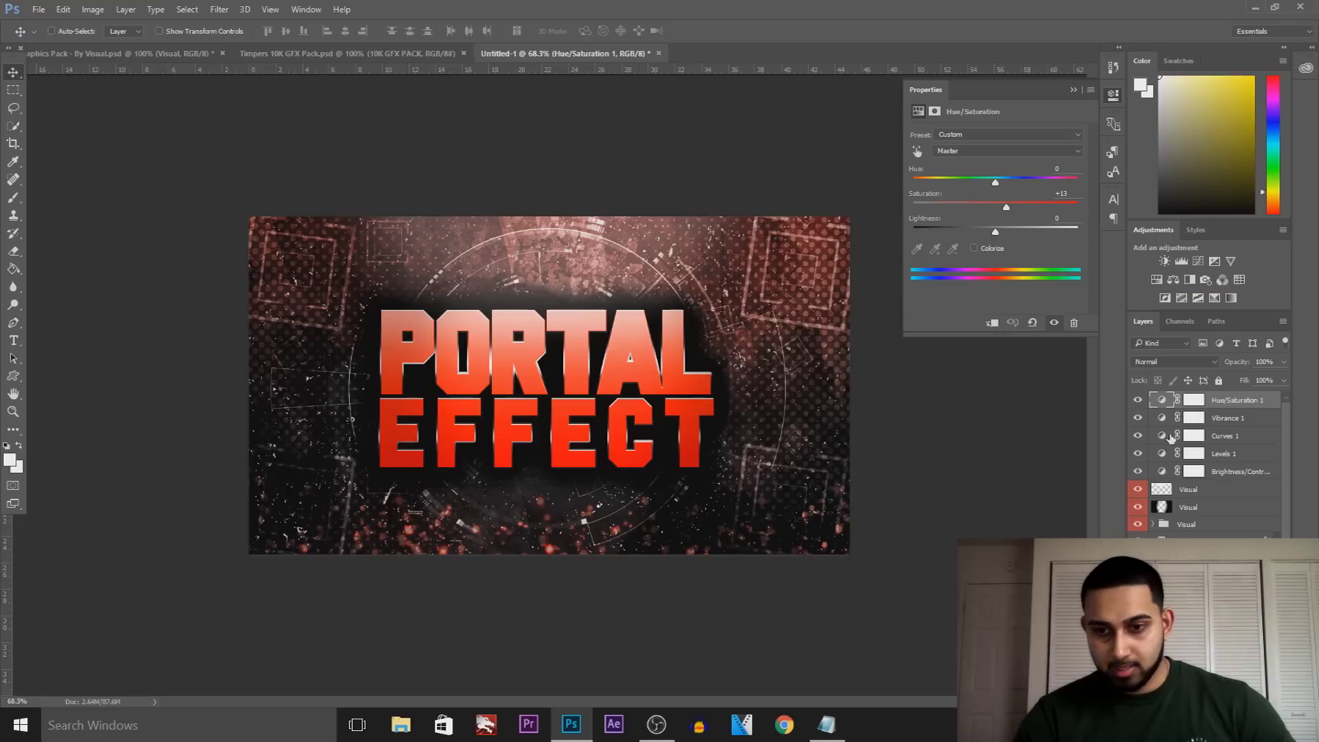
- Compare the image with and without the five adjustment layers, hiding them one by one and showing them all again
{"action": "left_click", "coordinate": [1139, 472]}
{"action": "left_click", "coordinate": [1138, 472]}
{"action": "left_click", "coordinate": [1139, 473]}
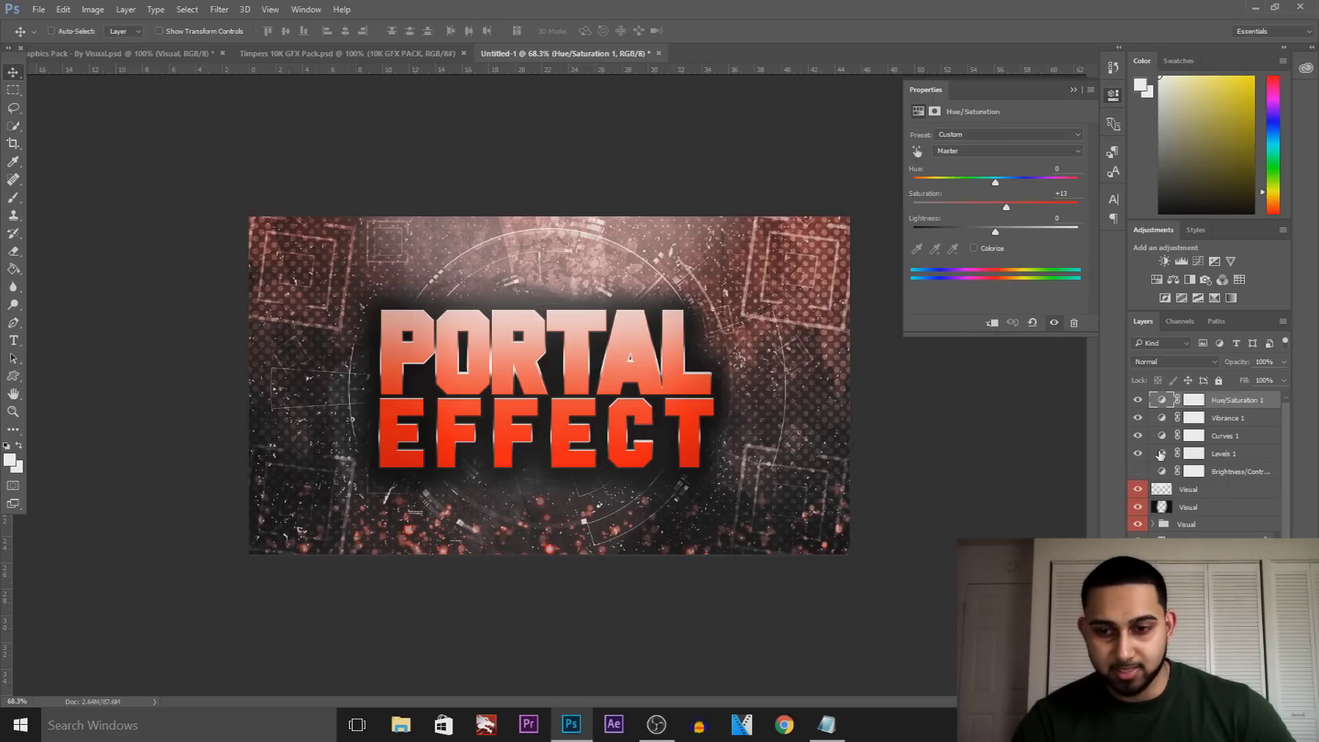
{"action": "left_click", "coordinate": [1139, 455]}
{"action": "left_click", "coordinate": [1139, 436]}
{"action": "left_click", "coordinate": [1138, 421]}
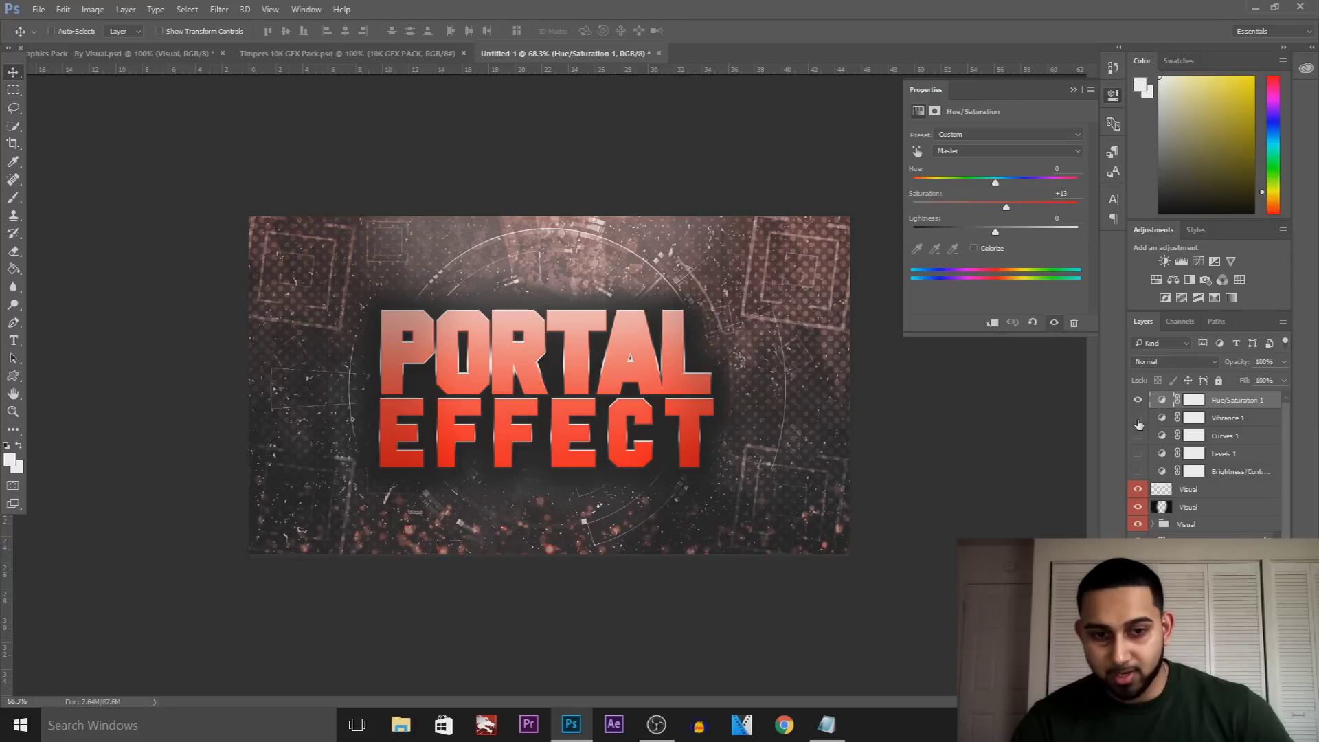
{"action": "left_click", "coordinate": [1138, 400]}
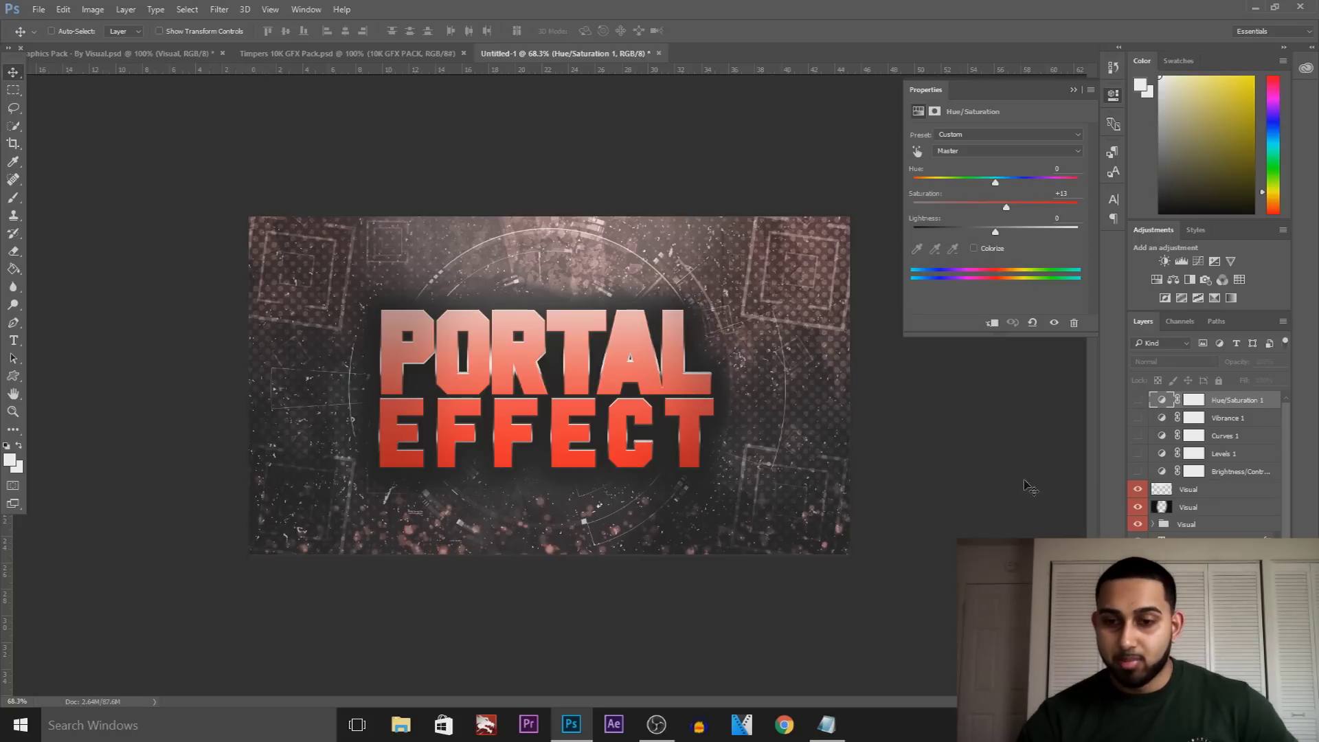
{"action": "left_click_drag", "start_coordinate": [1138, 400], "coordinate": [1138, 472]}
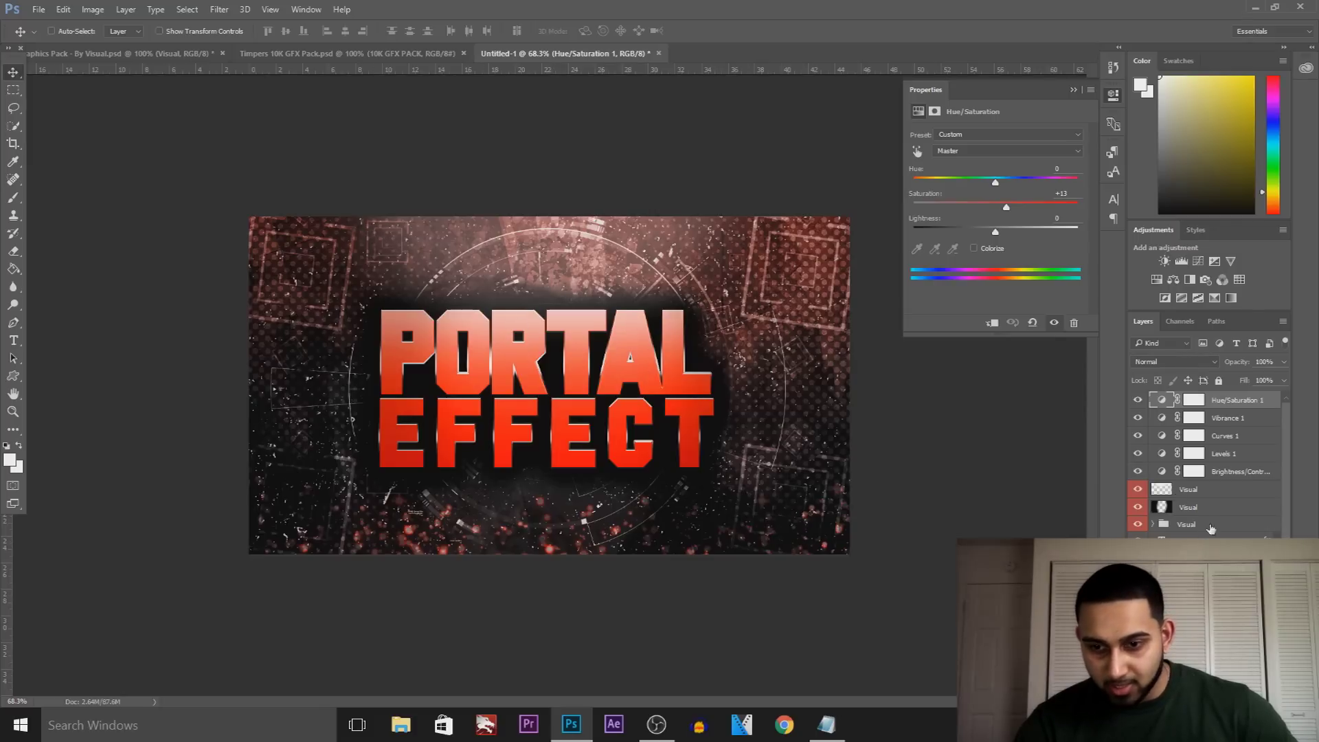
- Enlarge the topmost Visual layer beyond the canvas width across the upper half and set its opacity to 12%
{"action": "left_click", "coordinate": [1200, 491]}
{"action": "left_click", "coordinate": [1284, 362]}
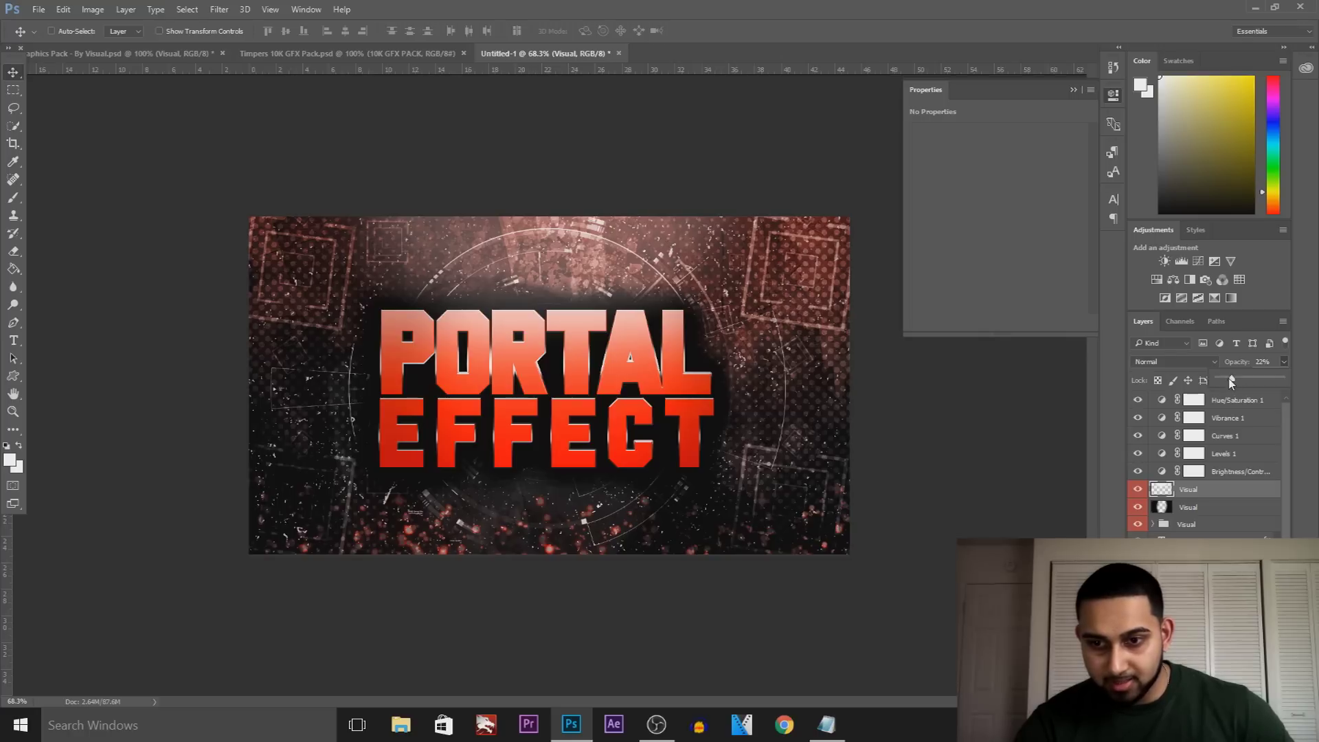
{"action": "left_click_drag", "start_coordinate": [1226, 379], "coordinate": [1224, 382]}
{"action": "key", "text": "ctrl+t"}
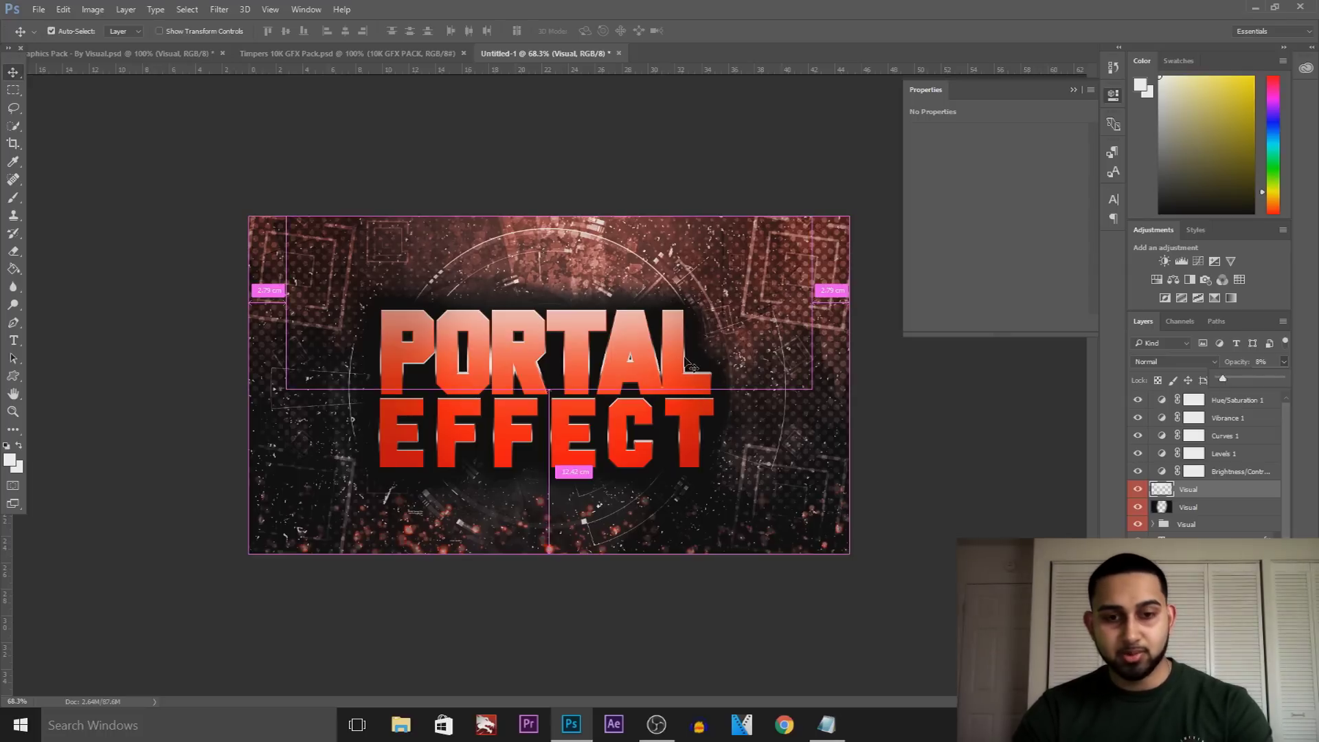
{"action": "left_click_drag", "start_coordinate": [813, 389], "coordinate": [876, 409]}
{"action": "left_click_drag", "start_coordinate": [772, 383], "coordinate": [771, 403]}
{"action": "key", "text": "Return"}
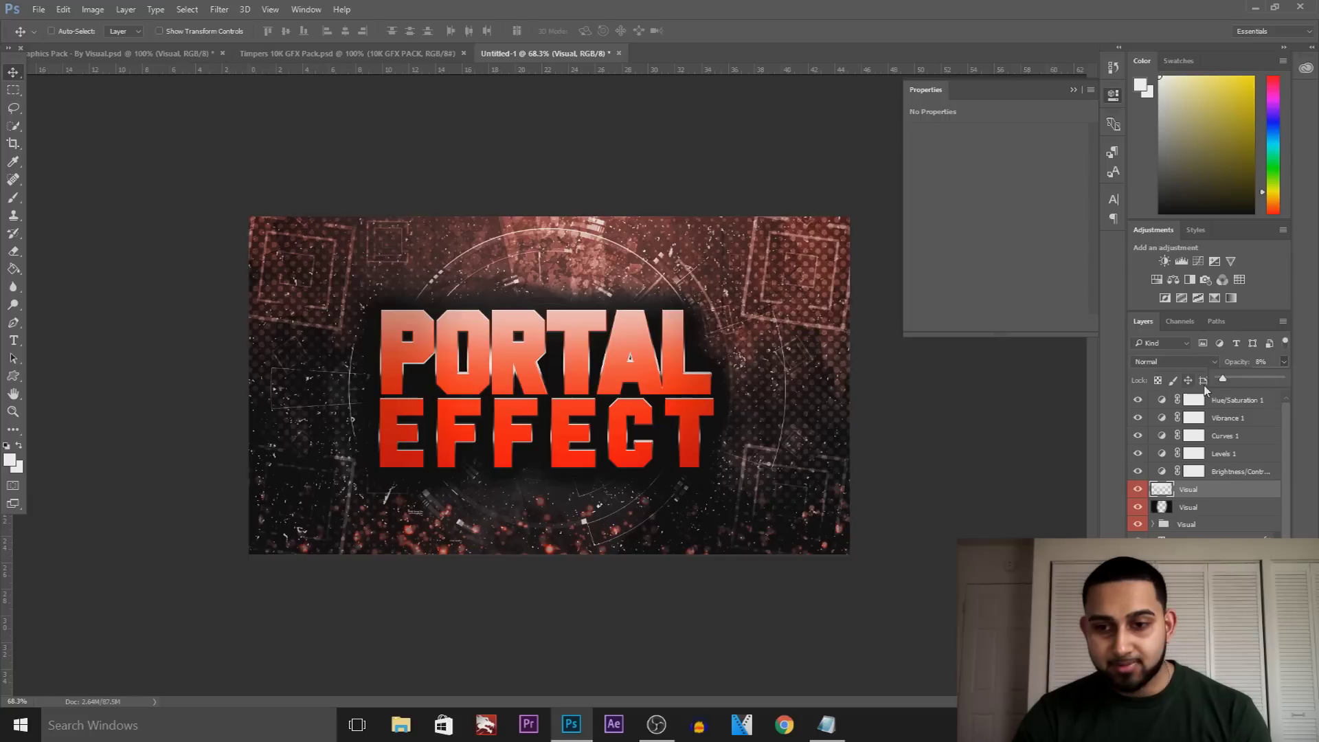
{"action": "left_click_drag", "start_coordinate": [1227, 385], "coordinate": [1229, 385]}
- Try the topmost Visual layer rotated 180° and aligned with the lower edge of the canvas
{"action": "left_click_drag", "start_coordinate": [577, 299], "coordinate": [576, 450]}
{"action": "key", "text": "ctrl+t"}
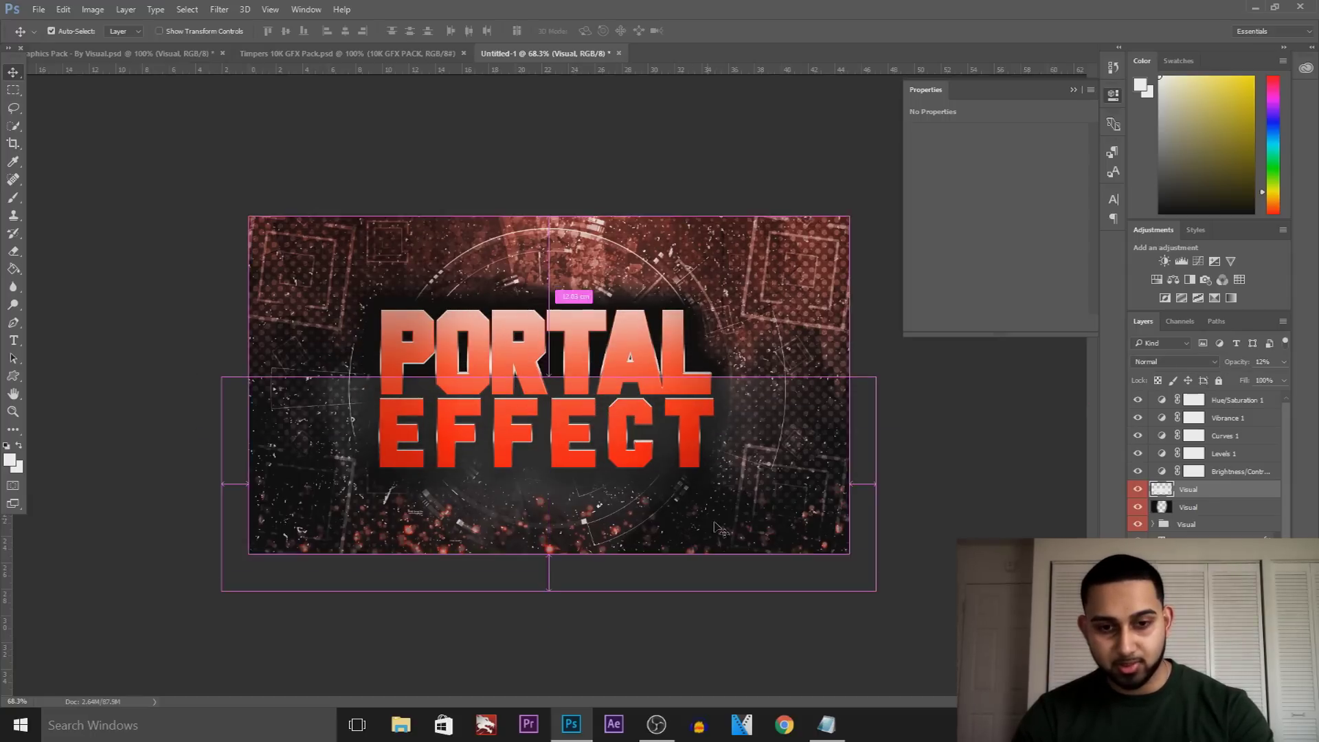
{"action": "left_click_drag", "start_coordinate": [944, 625], "coordinate": [154, 344]}
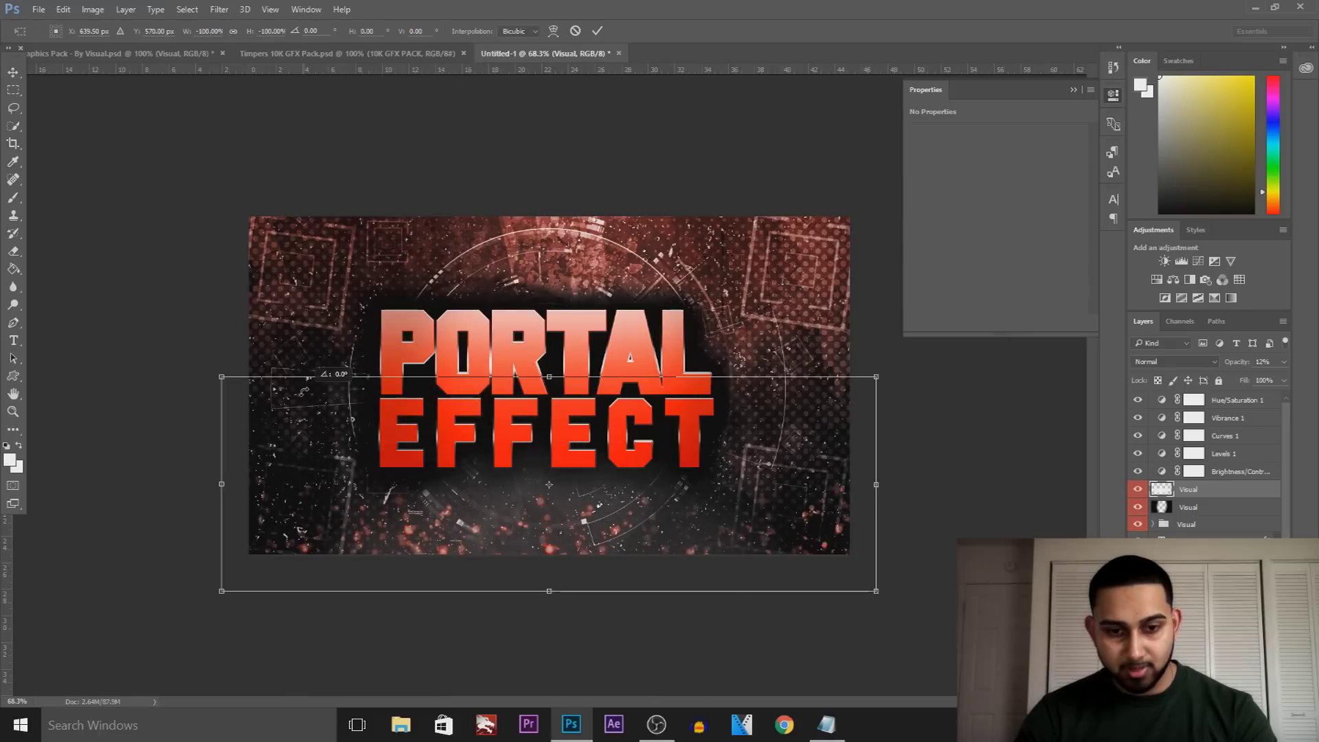
{"action": "left_click_drag", "start_coordinate": [630, 463], "coordinate": [633, 432]}
{"action": "key", "text": "Return"}
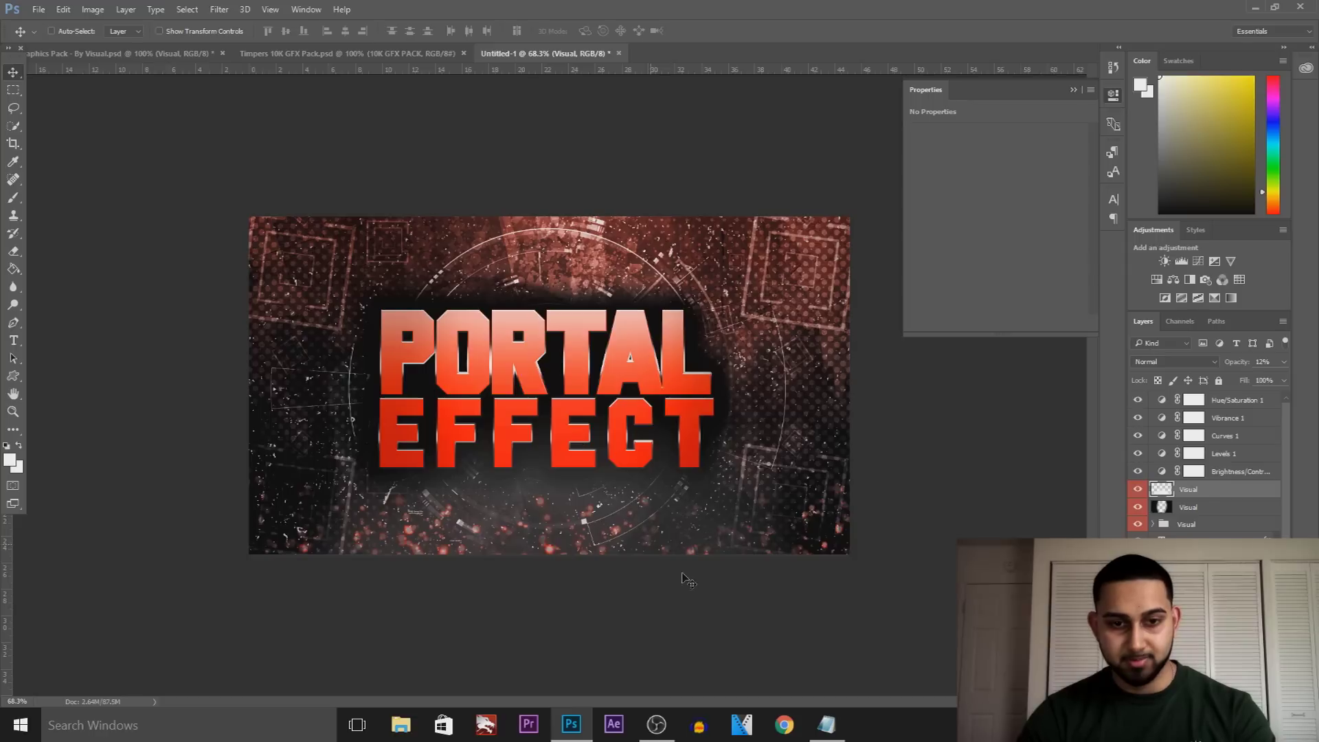
- Rotate the topmost Visual layer back to its original orientation and move it up to the canvas's upper edge
{"action": "key", "text": "ctrl+t"}
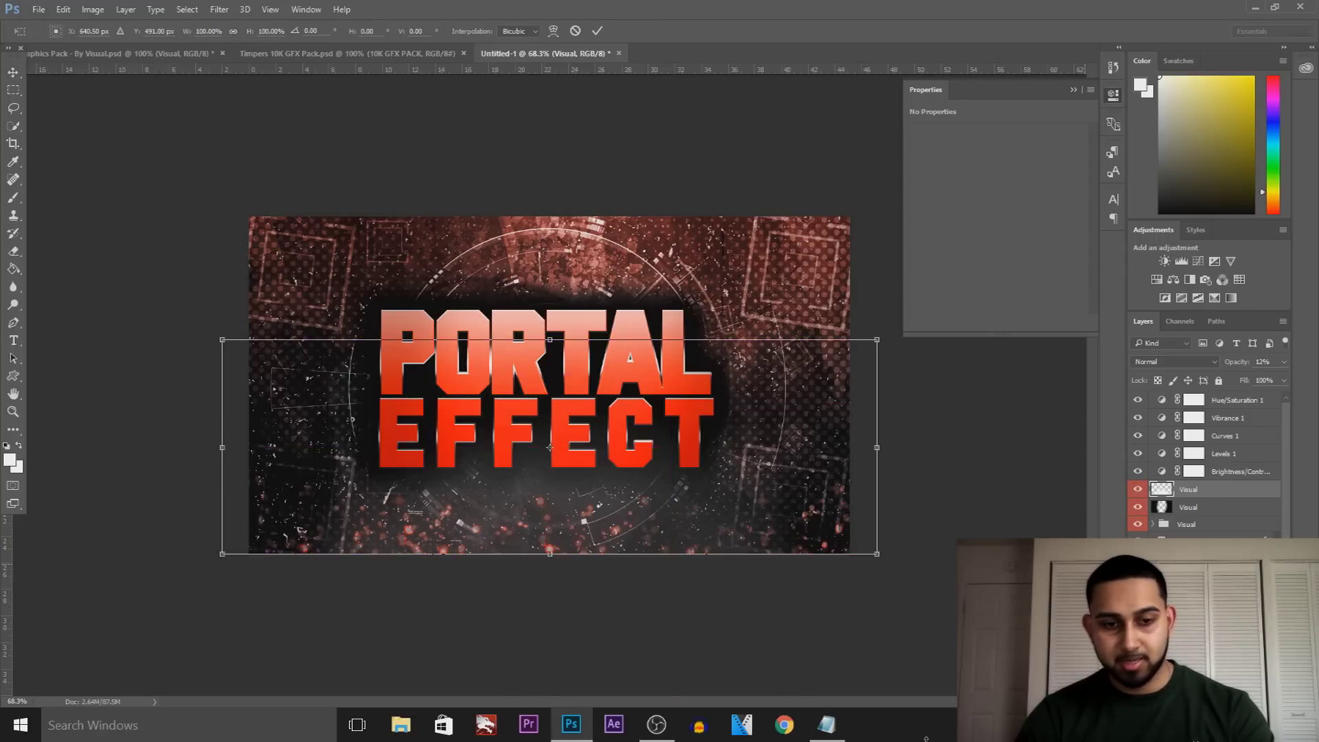
{"action": "left_click_drag", "start_coordinate": [136, 290], "coordinate": [137, 290]}
{"action": "left_click_drag", "start_coordinate": [822, 549], "coordinate": [809, 426]}
{"action": "key", "text": "Return"}
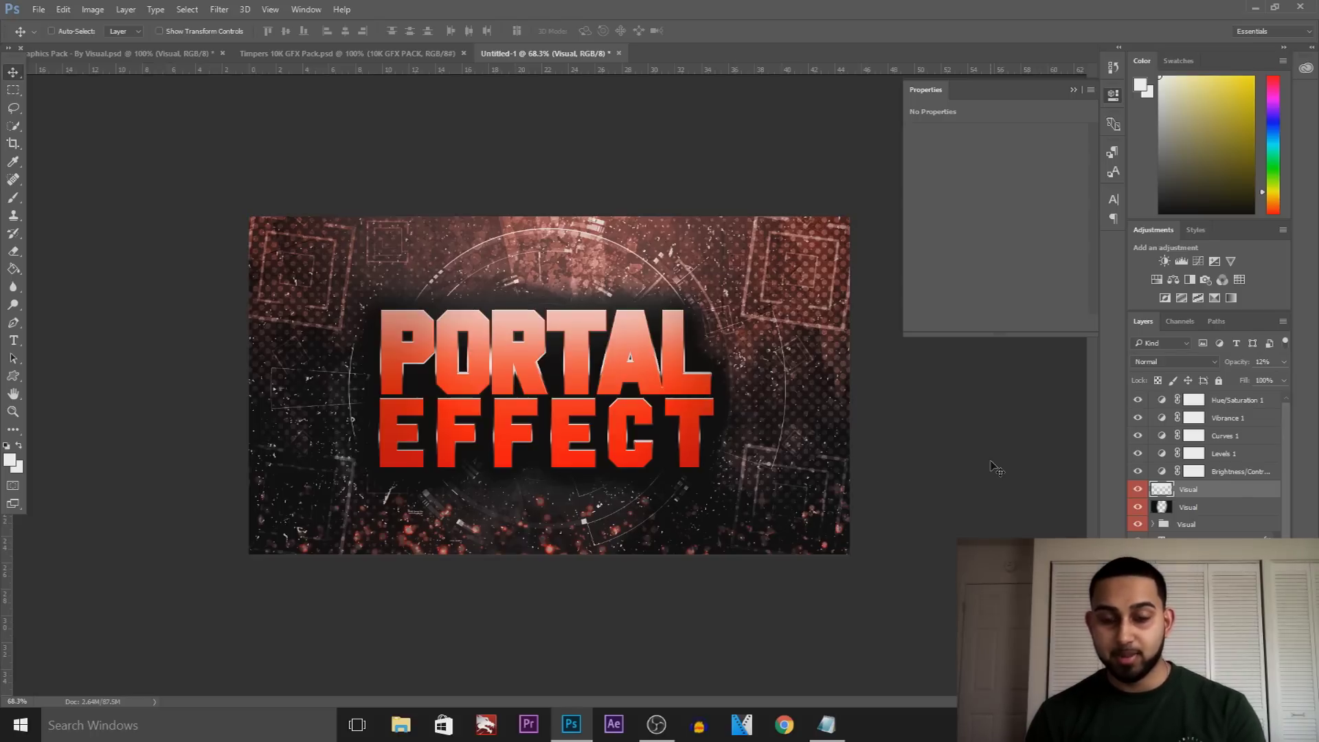
- Save the thumbnail to the Desktop as a JPEG named Untitled-1 with quality 12 (Maximum) and Baseline Optimized format
{"action": "left_click", "coordinate": [39, 9]}
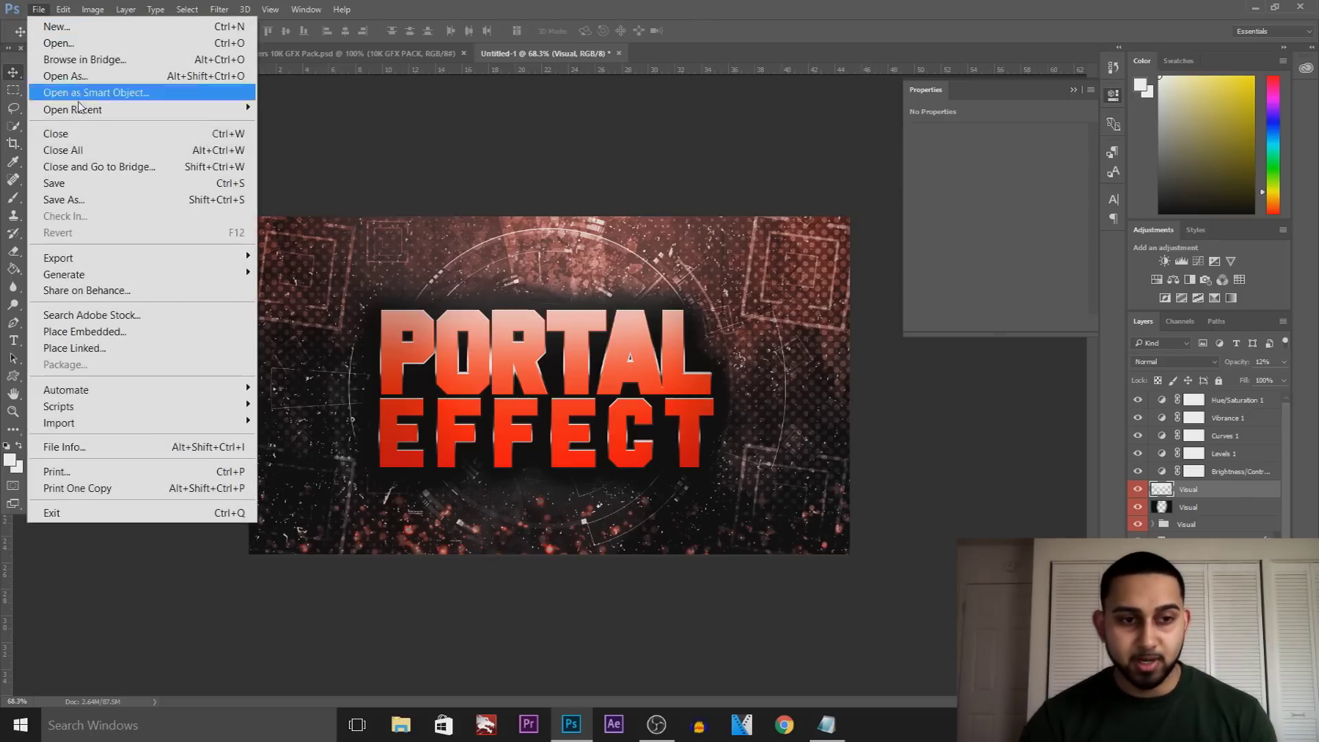
{"action": "left_click", "coordinate": [83, 198]}
{"action": "left_click", "coordinate": [256, 348]}
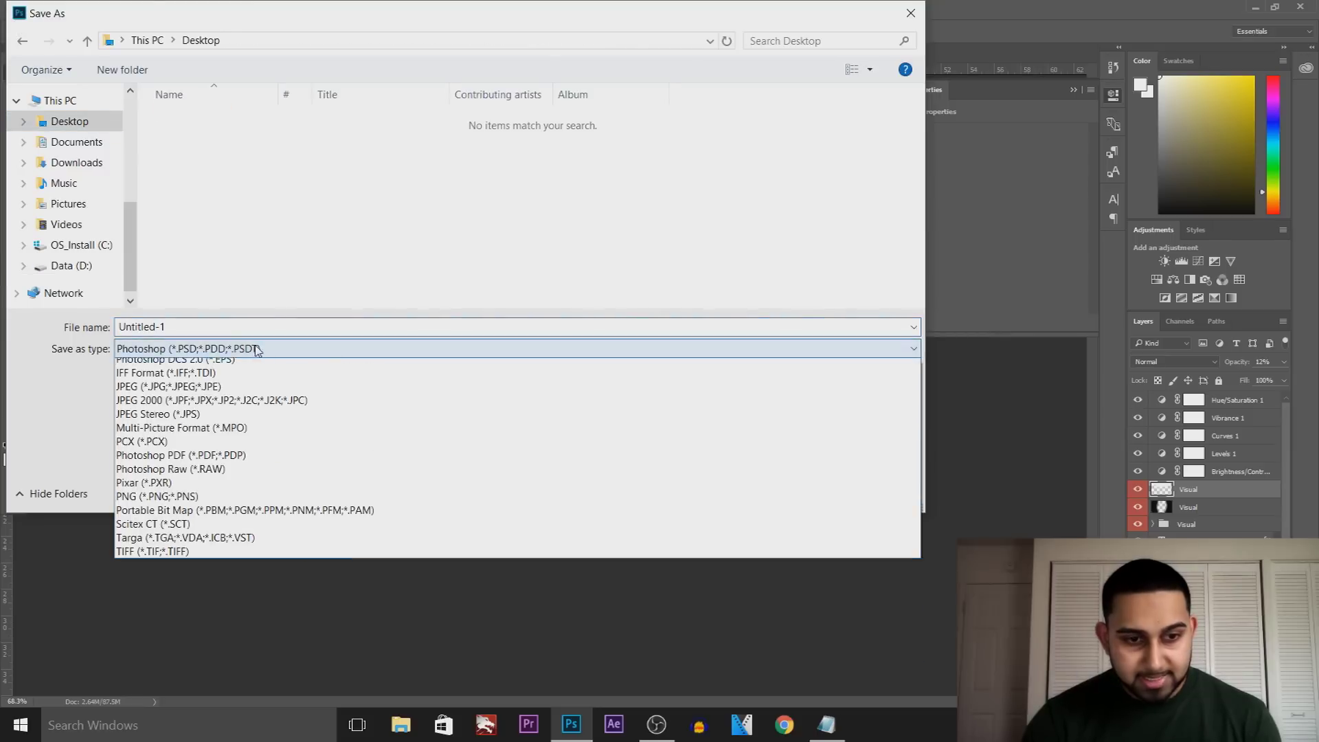
{"action": "left_click", "coordinate": [220, 489]}
{"action": "left_click", "coordinate": [219, 326]}
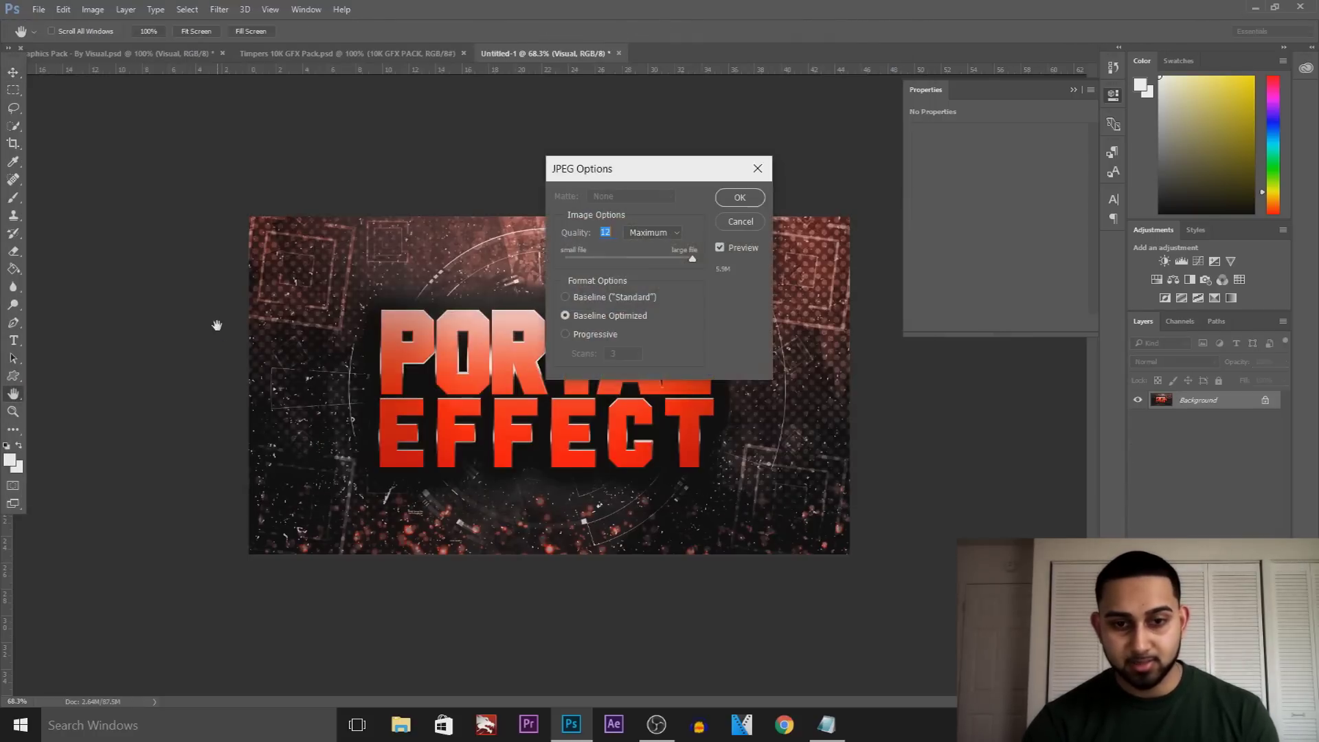
{"action": "key", "text": "Return"}
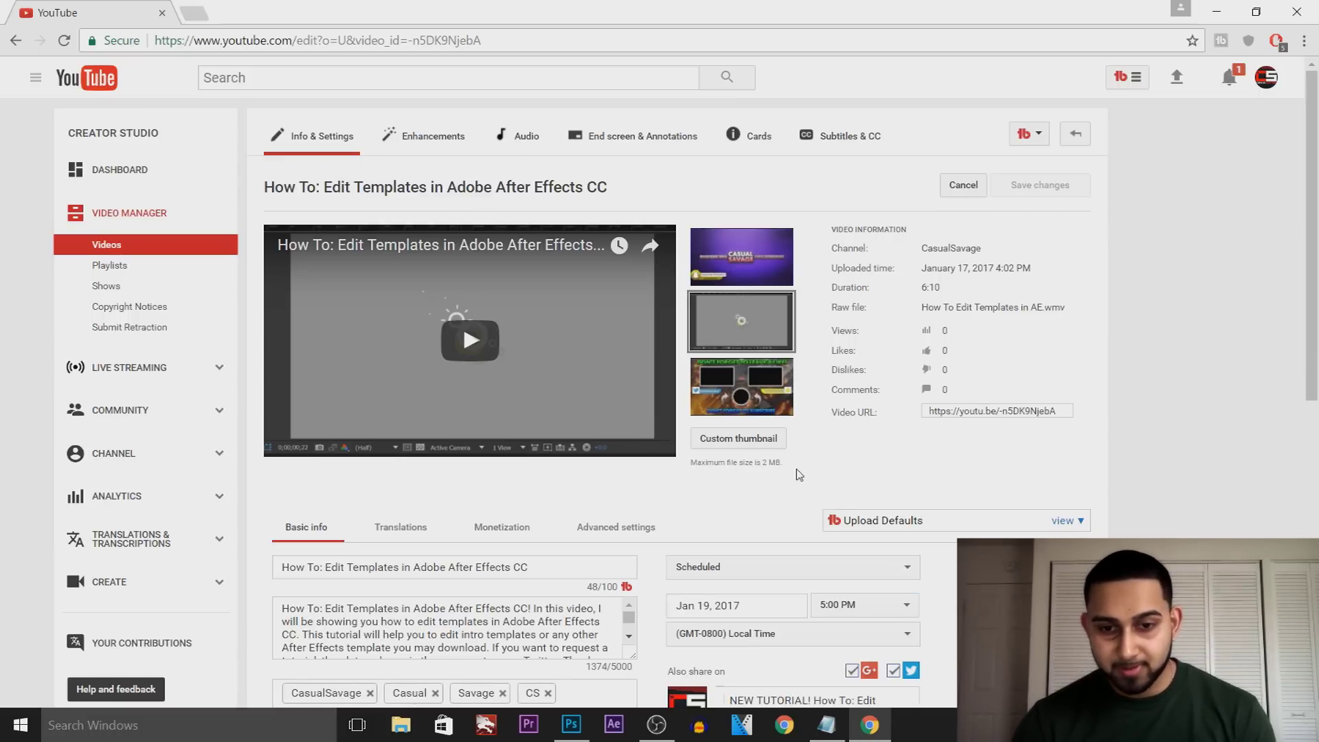
- Switch to YouTube and try to upload Untitled-1 as the After Effects templates video's custom thumbnail
{"action": "left_click", "coordinate": [772, 441]}
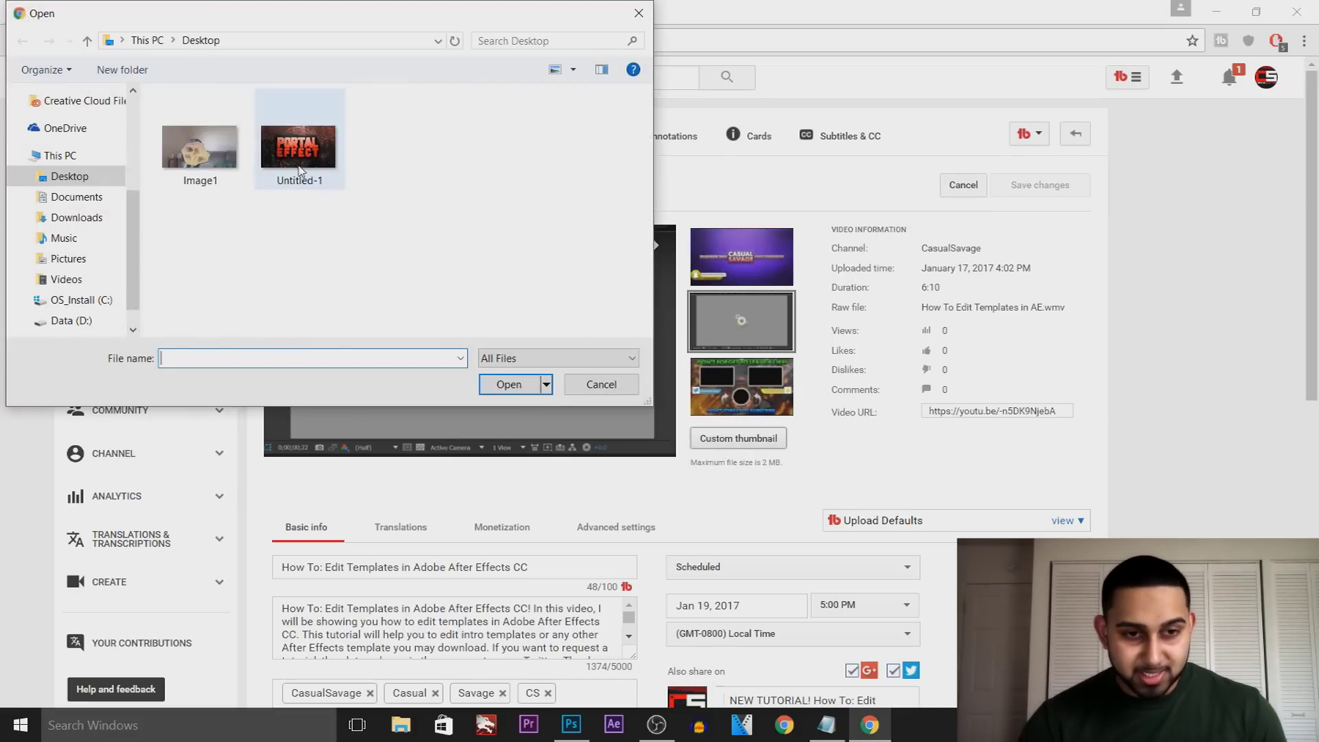
{"action": "double_click", "coordinate": [299, 152]}
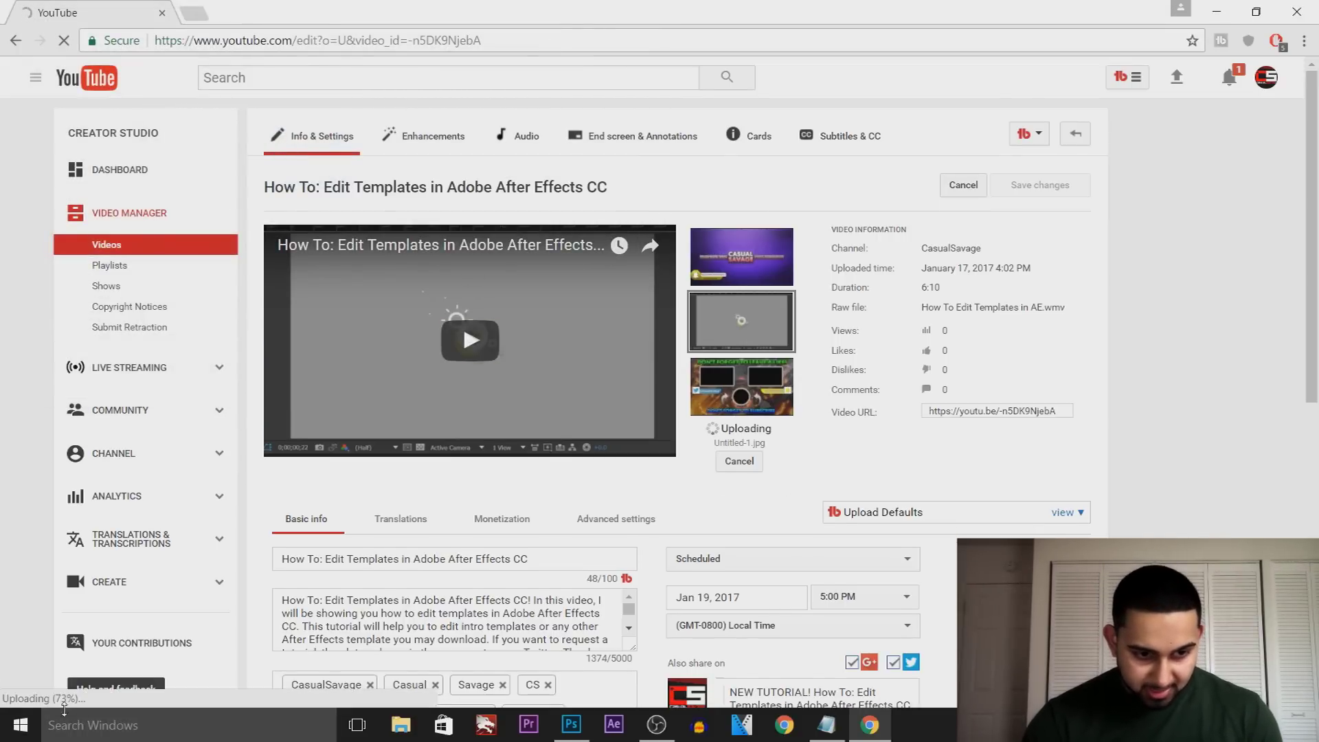
{"action": "left_click_drag", "start_coordinate": [845, 445], "coordinate": [1044, 448]}
{"action": "left_click", "coordinate": [1070, 466]}
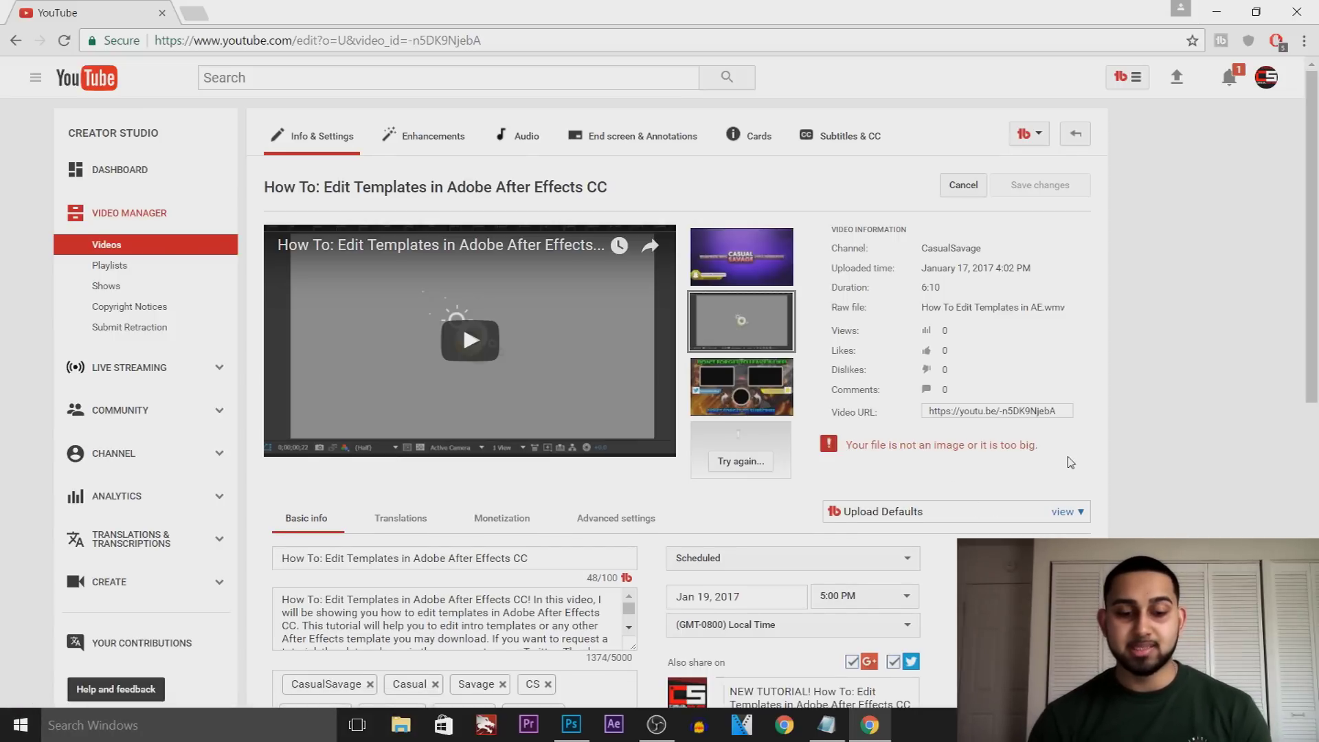
- Open compressjpeg.com in a new browser tab
{"action": "key", "text": "ctrl+t"}
{"action": "type", "text": "co"}
{"action": "key", "text": "Return"}
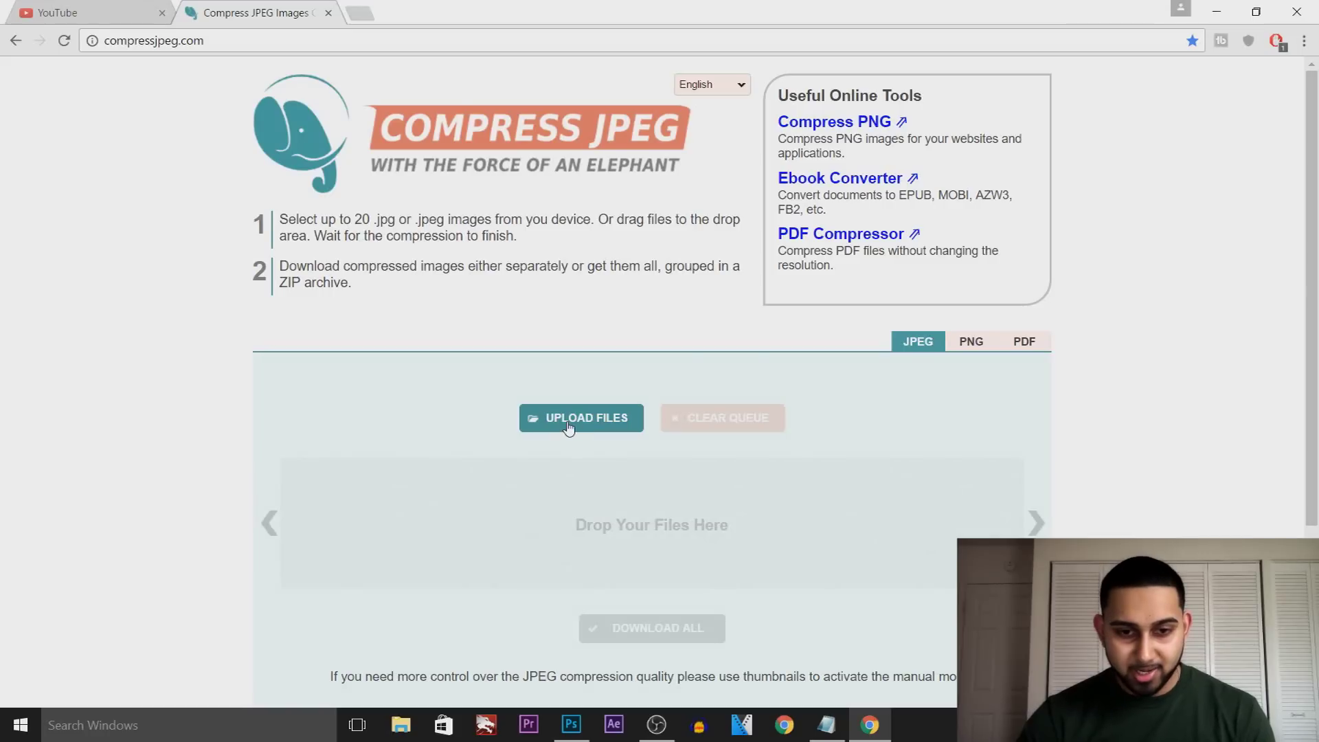
- Compress Untitled-1.jpg and save the result to the Desktop as Untitled-1-min
{"action": "left_click", "coordinate": [569, 427]}
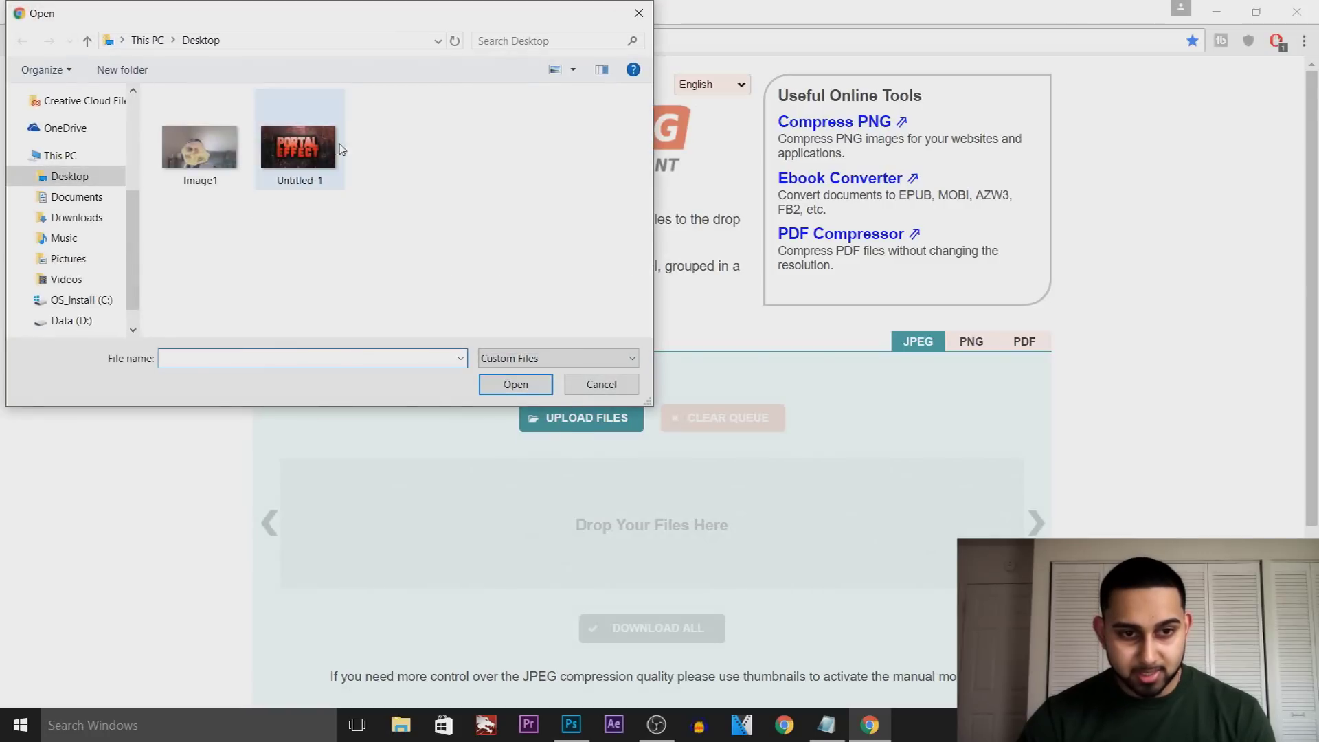
{"action": "double_click", "coordinate": [291, 147]}
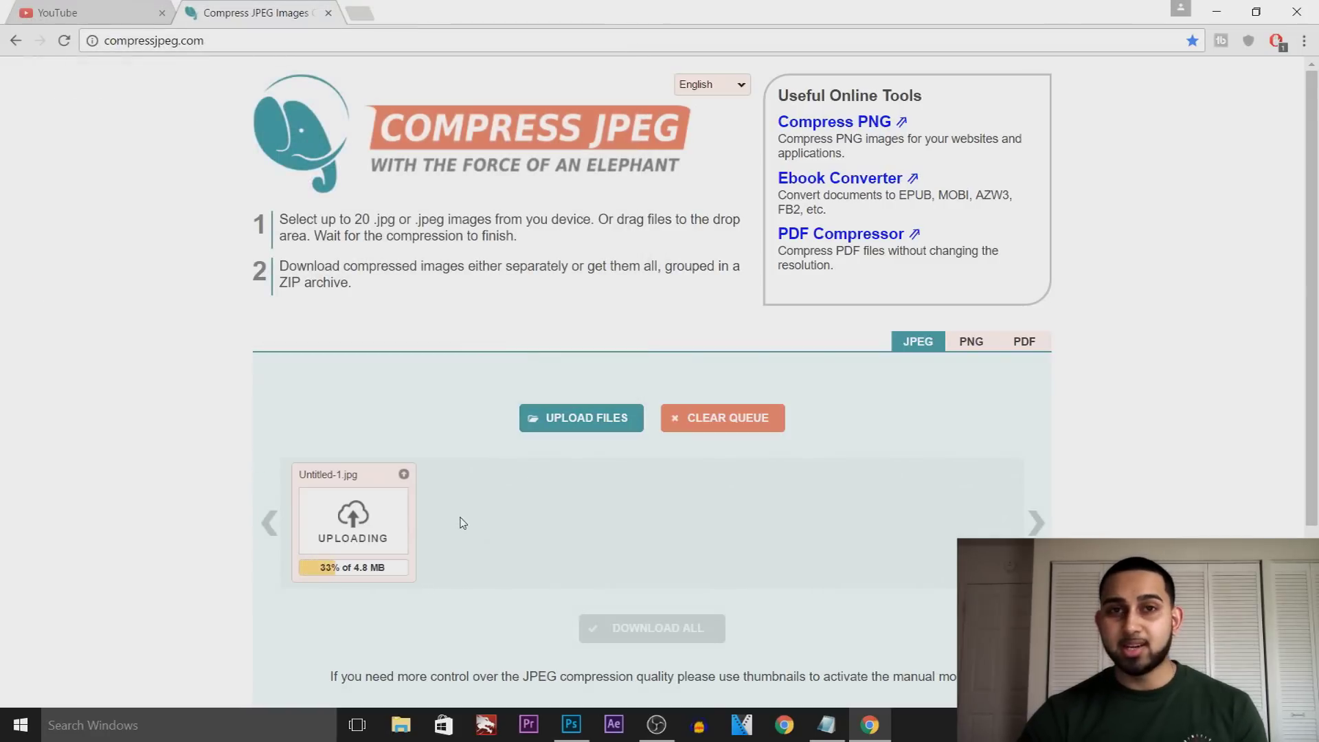
{"action": "left_click", "coordinate": [371, 566]}
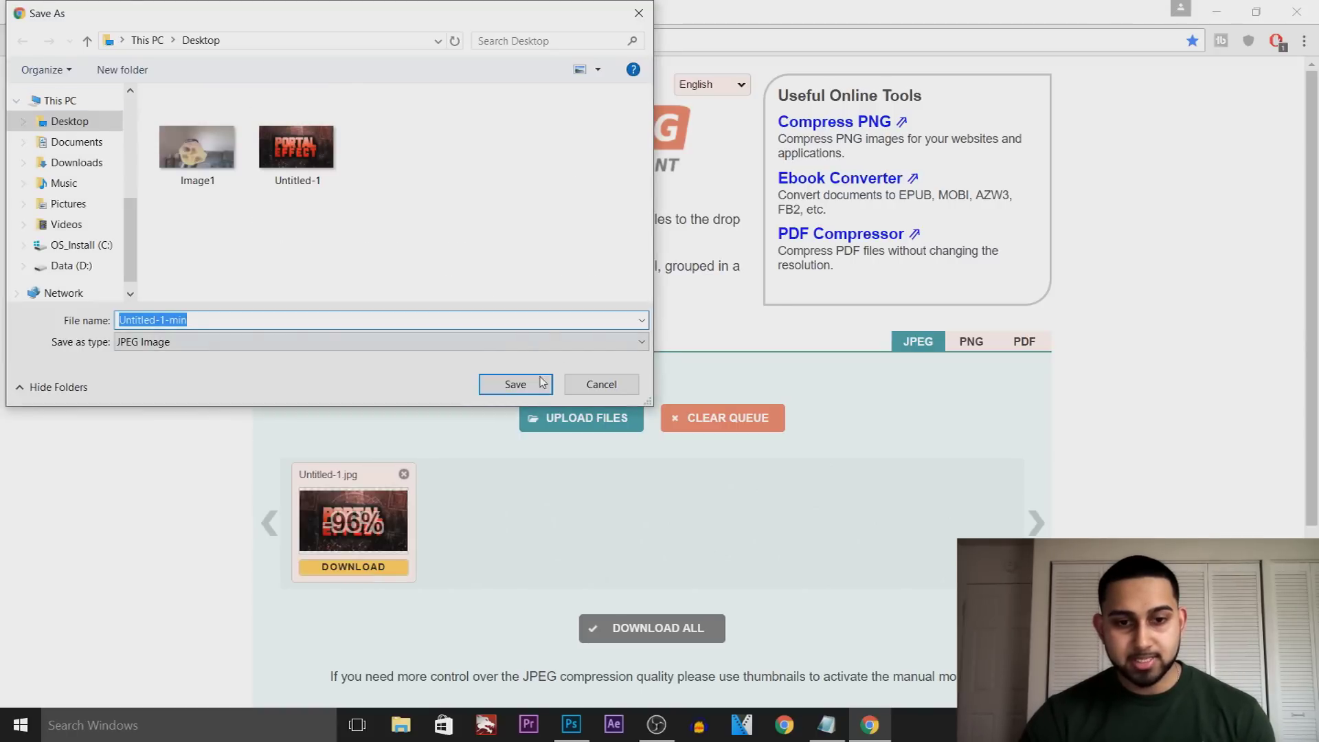
{"action": "left_click", "coordinate": [529, 380]}
- Return to the YouTube video settings and upload Untitled-1-min.jpg as the custom thumbnail
{"action": "left_click", "coordinate": [57, 12]}
{"action": "left_click", "coordinate": [741, 461]}
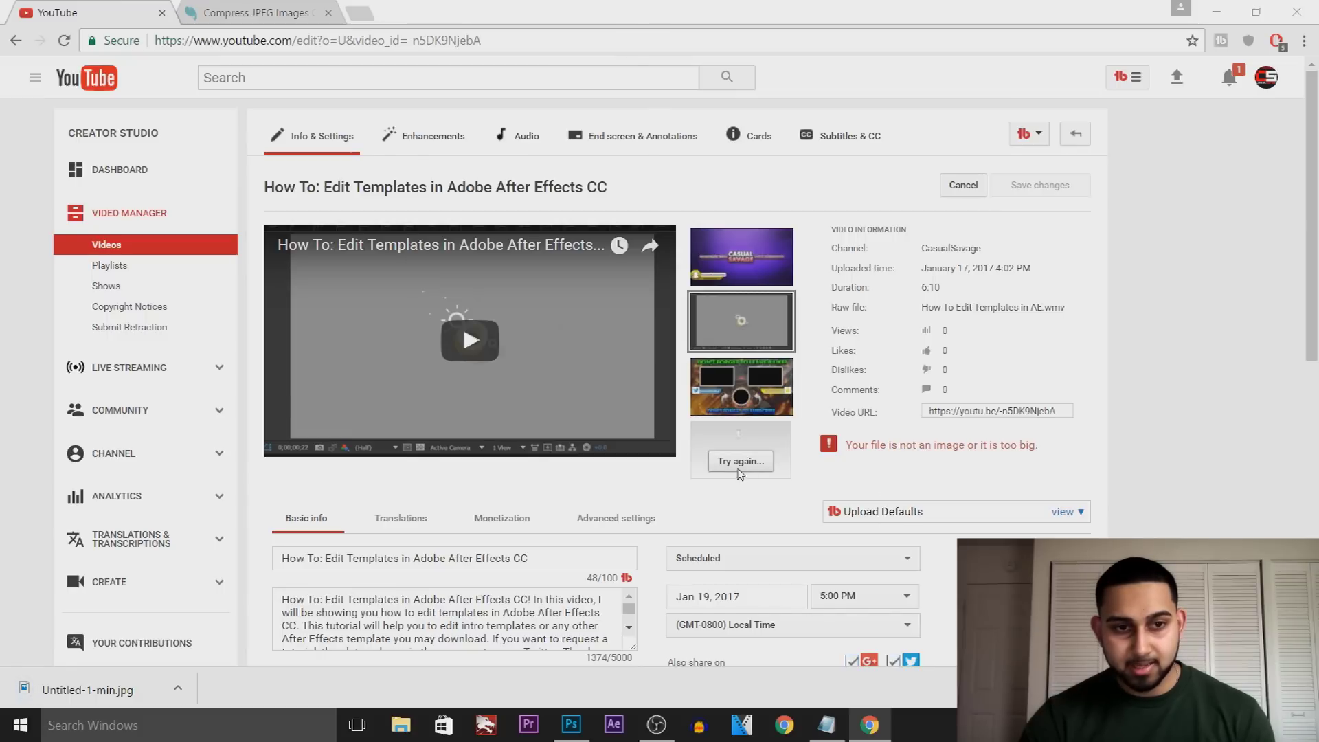
{"action": "double_click", "coordinate": [405, 168]}
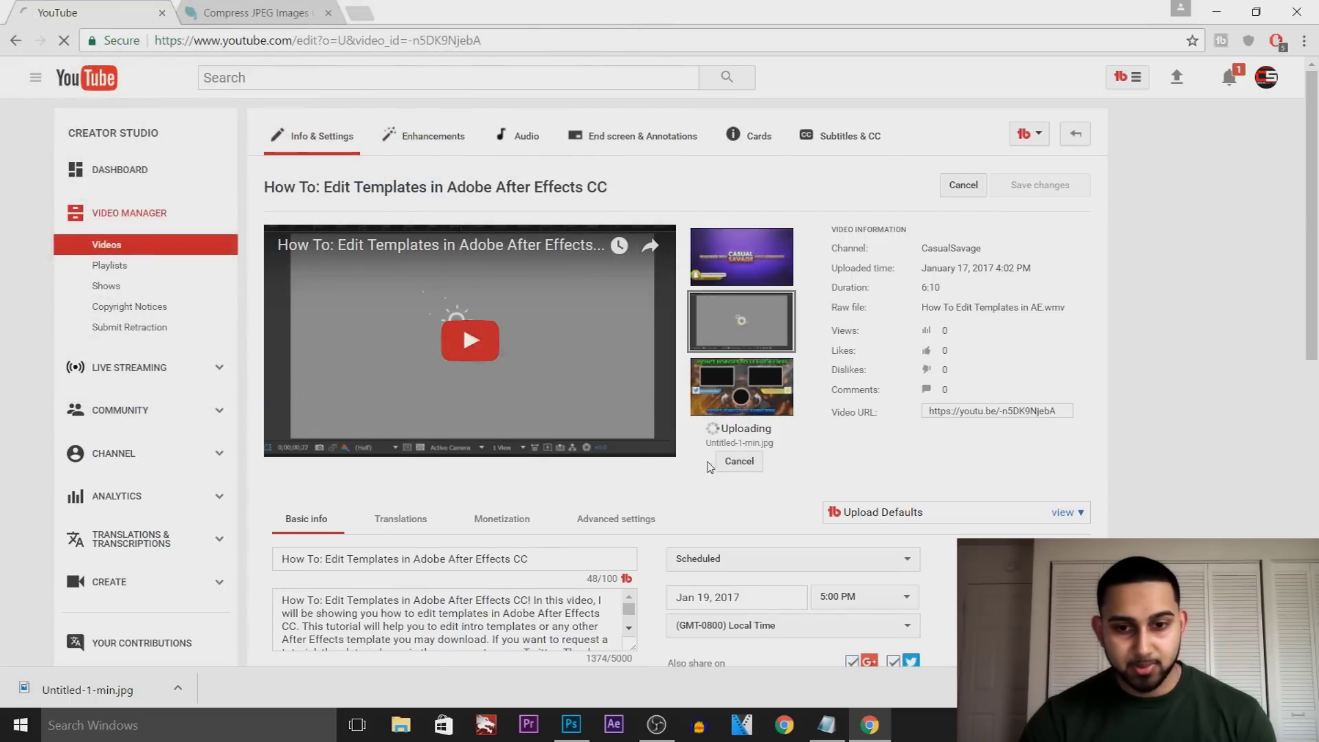